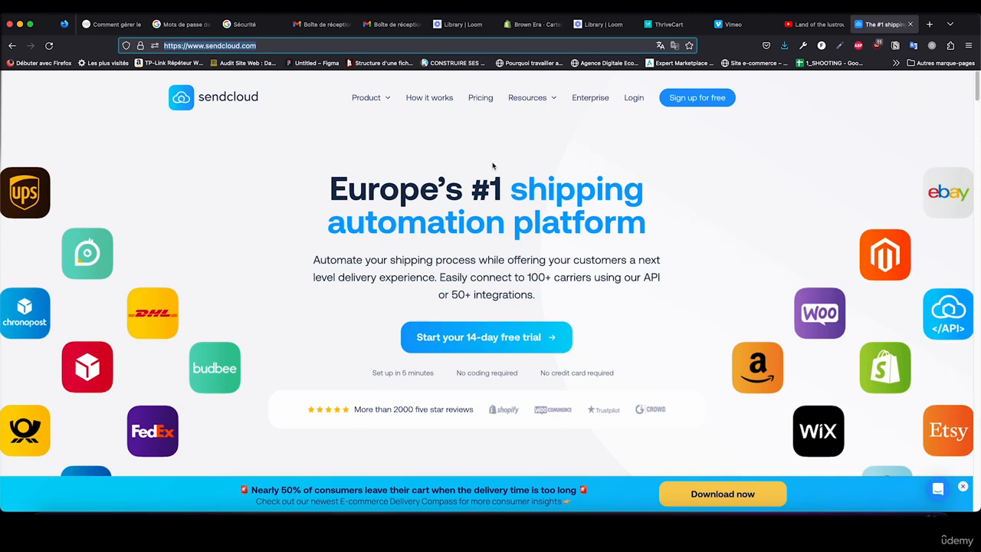
Step: Dismiss the promotional banner on the Sendcloud homepage and open the free account sign-up form
left_click(963, 486)
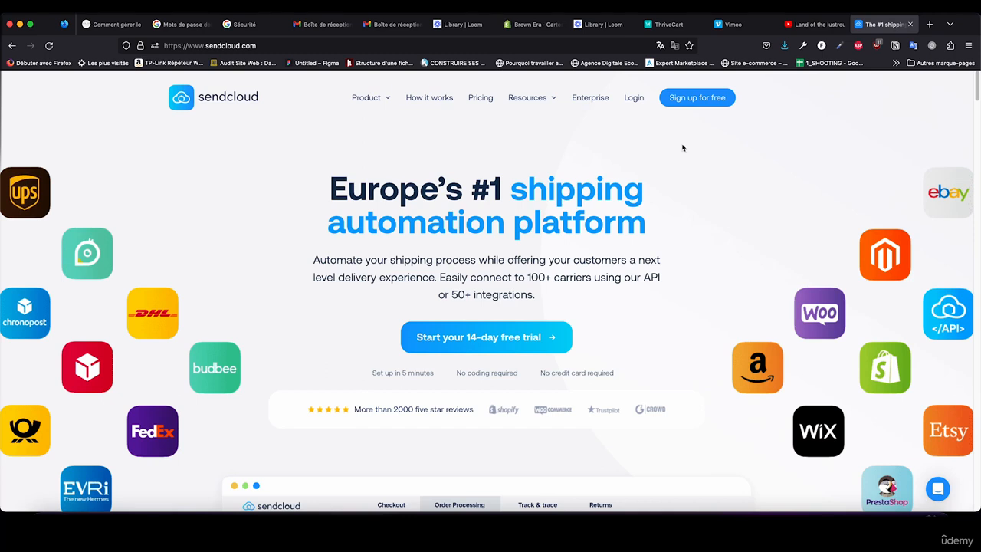
left_click(693, 100)
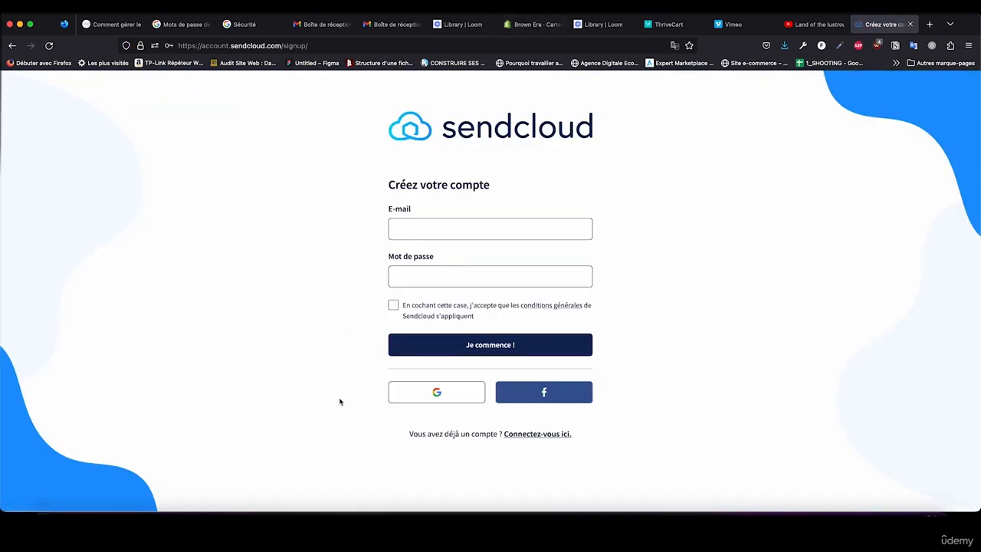
Step: Copy the store's e-mail address from the Gmail account details and paste it into the Sendcloud sign-up form's e-mail field
left_click(521, 29)
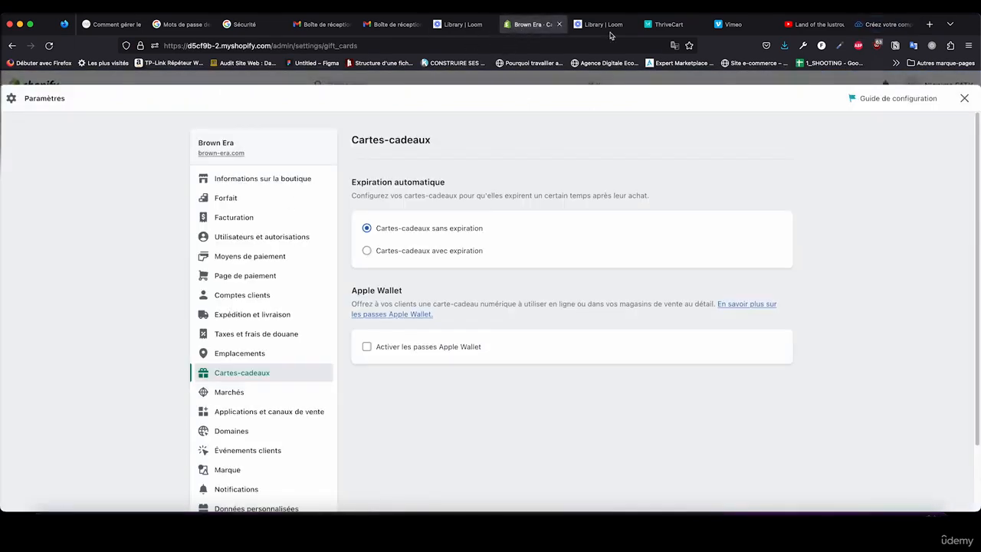
left_click(460, 25)
left_click(392, 24)
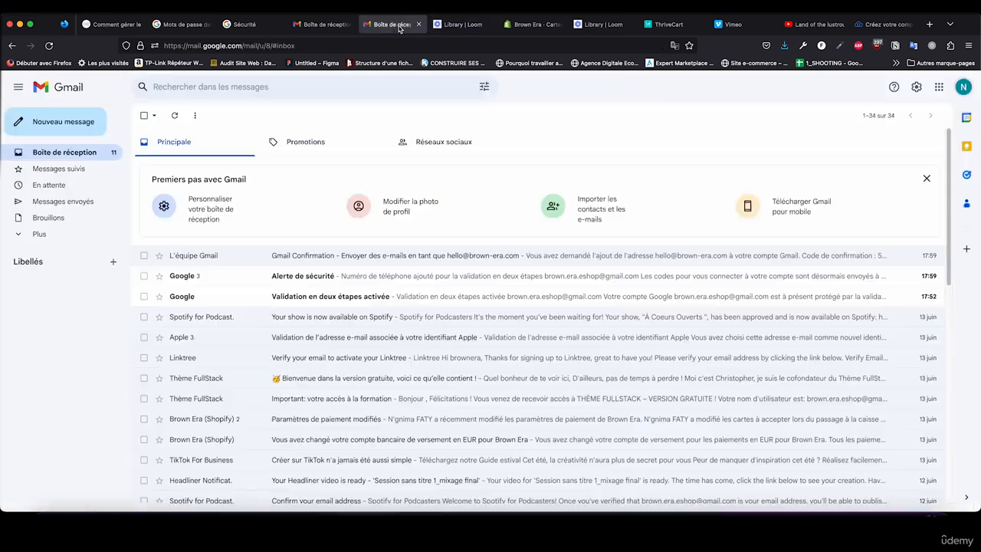
left_click(962, 89)
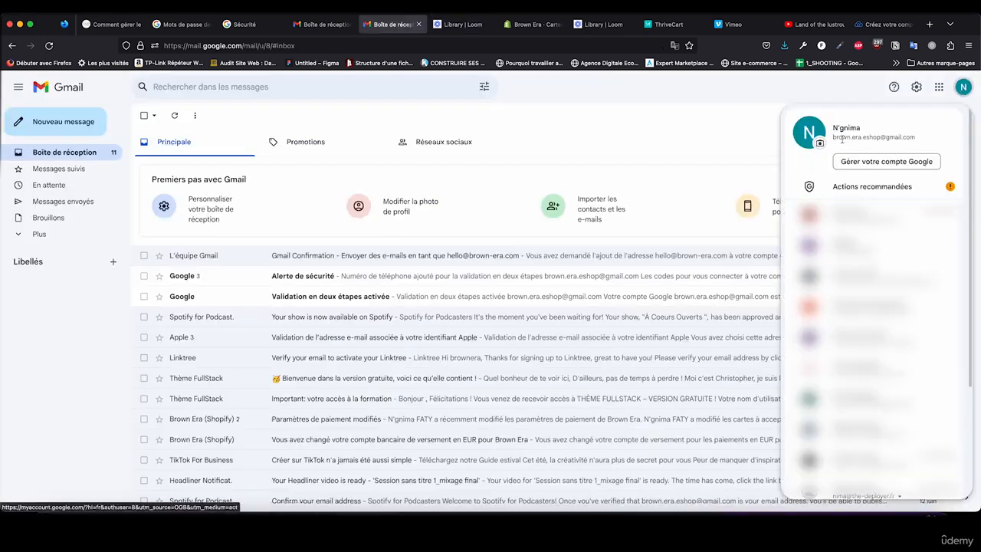
left_click_drag(834, 137, 922, 138)
key("super+c")
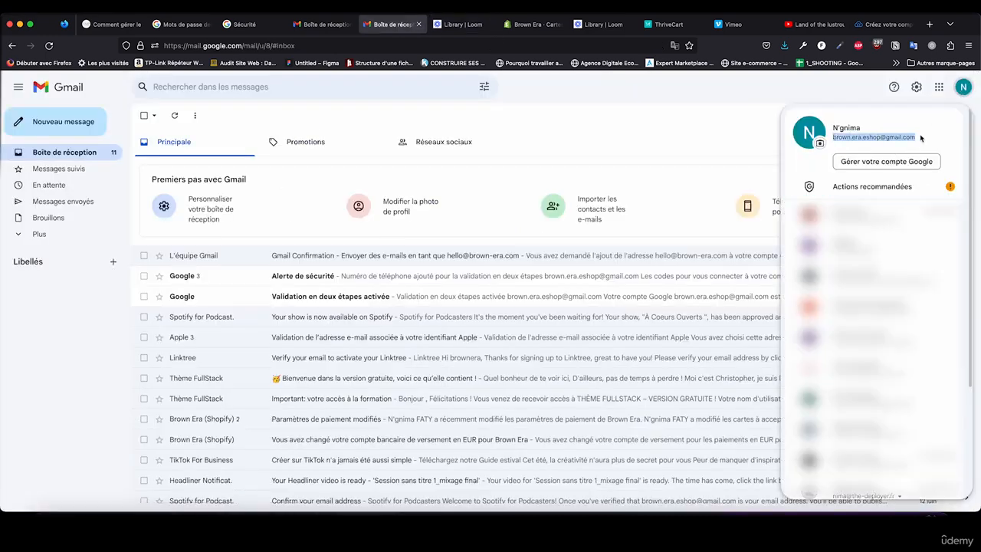
left_click(885, 24)
left_click(444, 233)
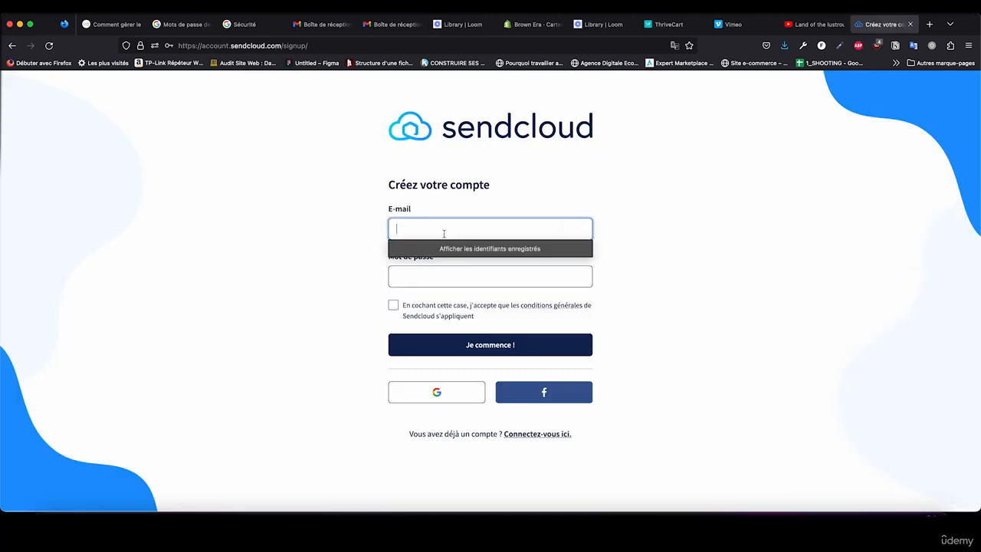
key("super+v")
Step: Enter the account password in the sign-up form's password field
left_click(429, 279)
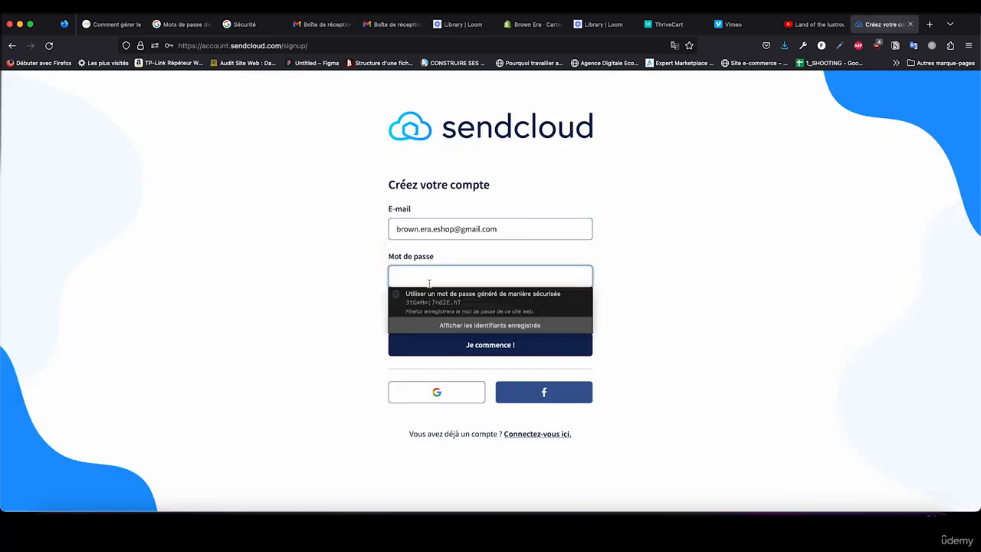
type("••")
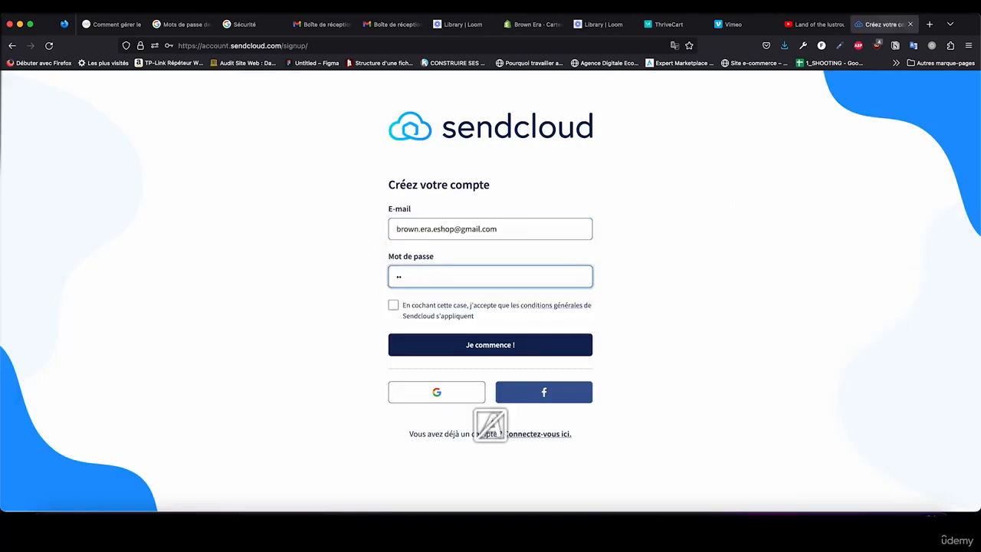
type("••••••••")
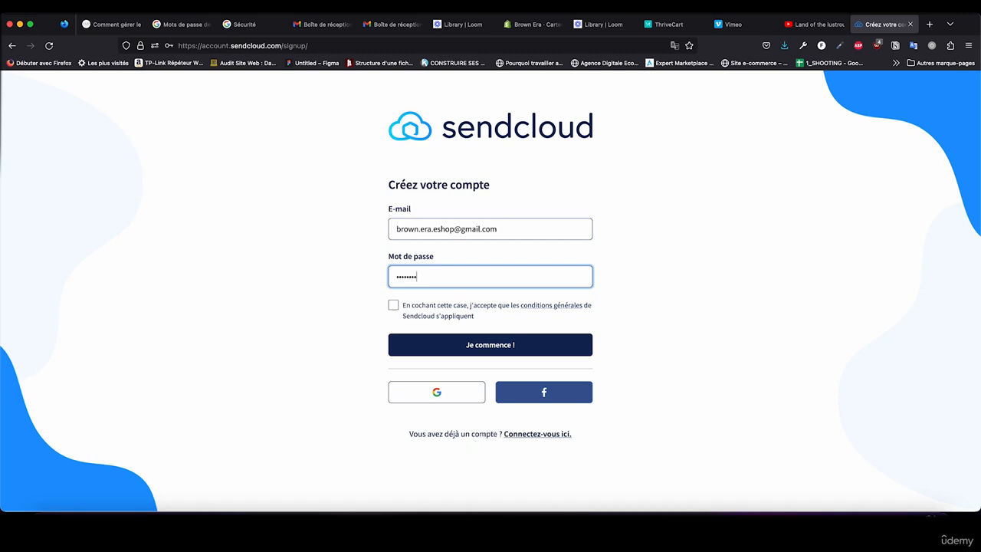
type("••")
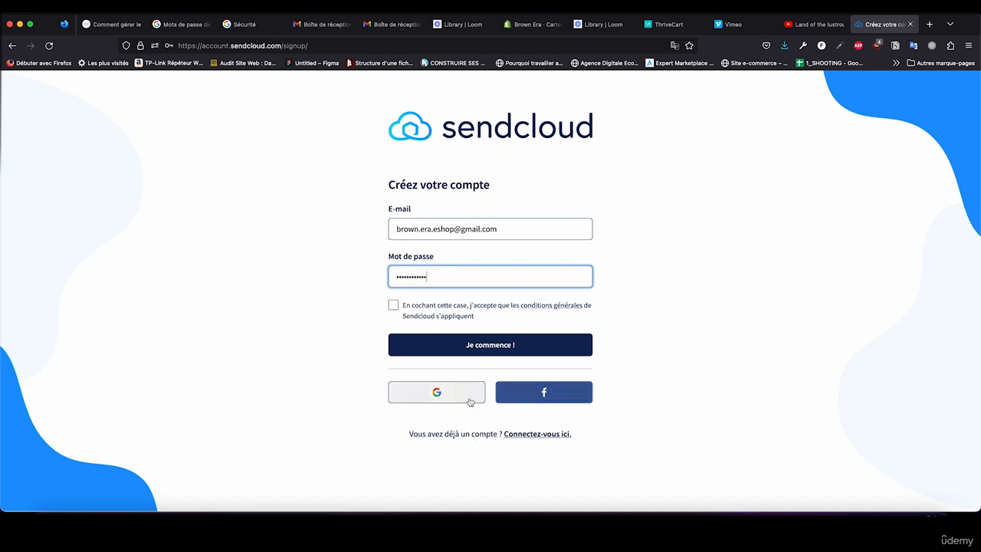
Step: Accept the general terms, submit the account creation form and save the login in the browser
left_click(401, 310)
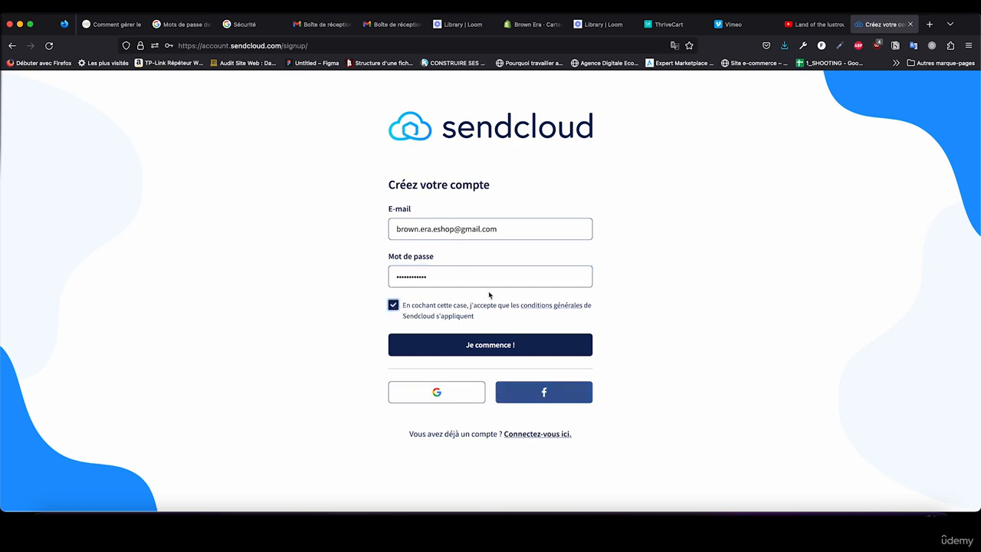
left_click(467, 345)
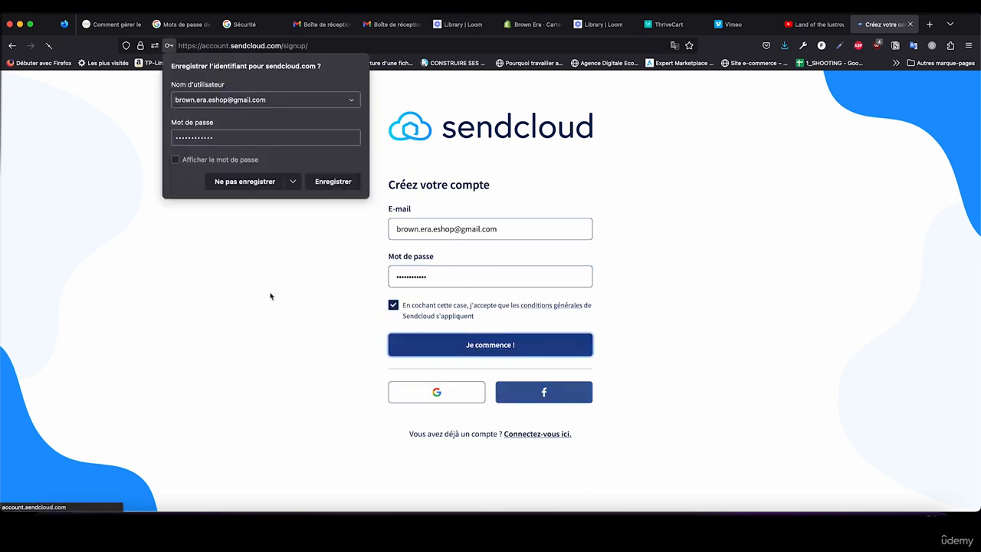
left_click(326, 186)
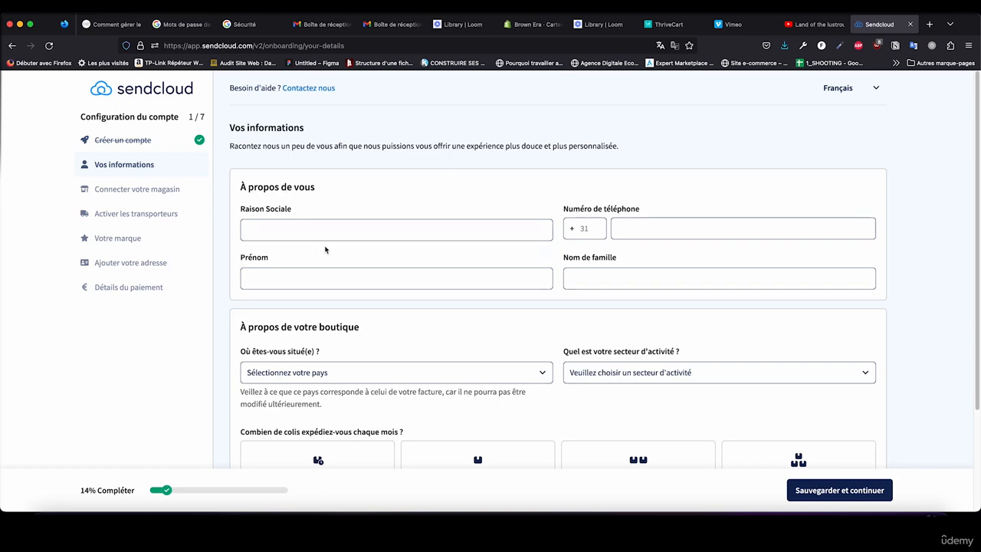
Step: Fill in the company name and the phone number with country code 33 in the personal information form
left_click(322, 238)
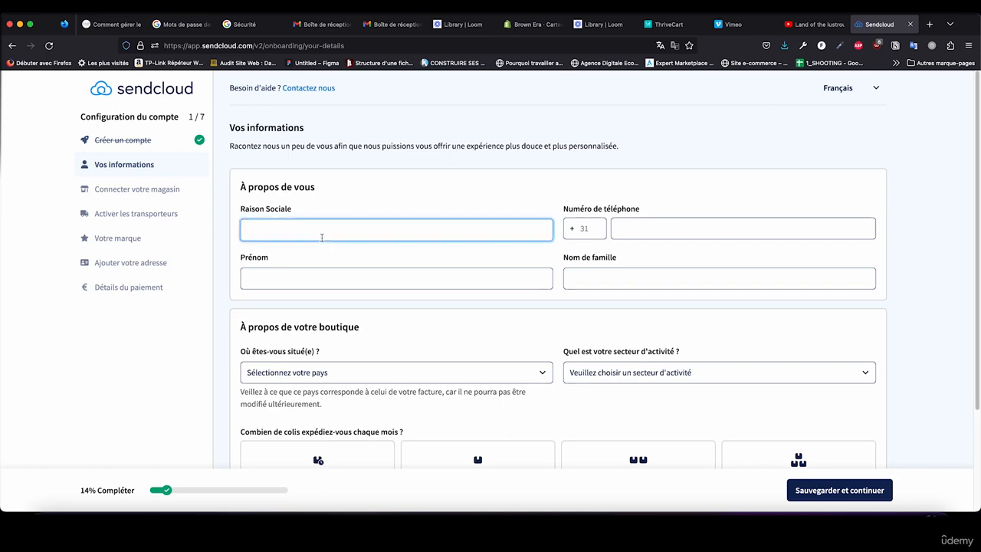
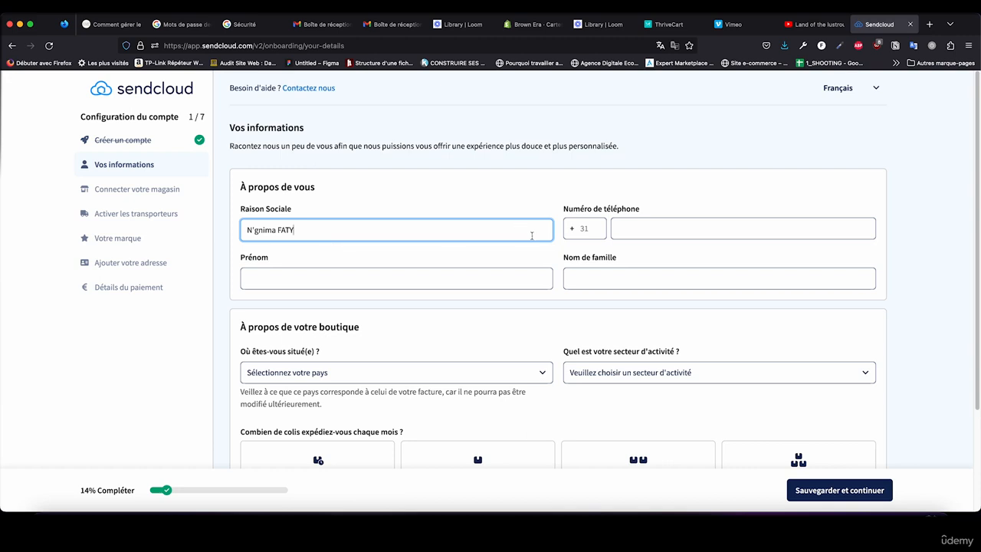
left_click(578, 234)
left_click(580, 228)
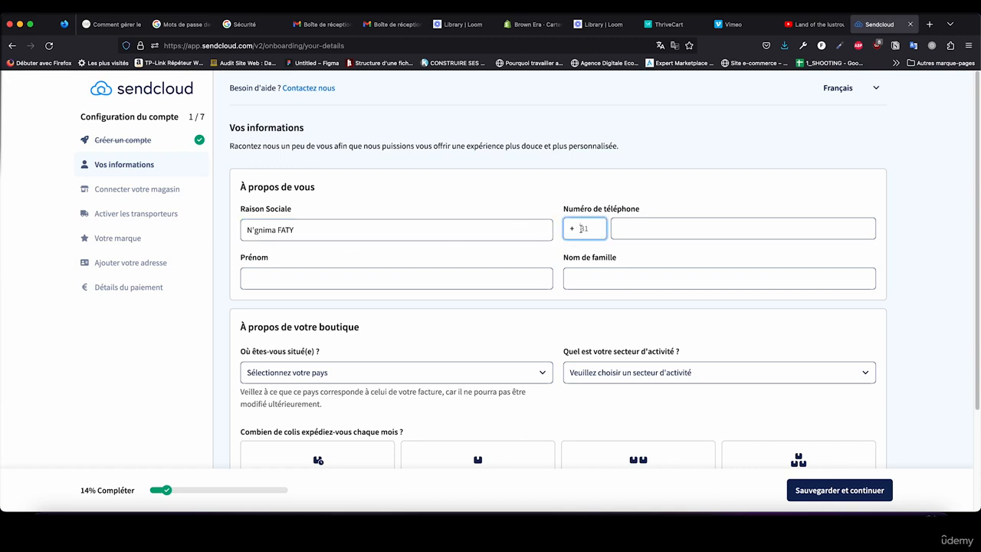
key("BackSpace")
type("33")
left_click(620, 228)
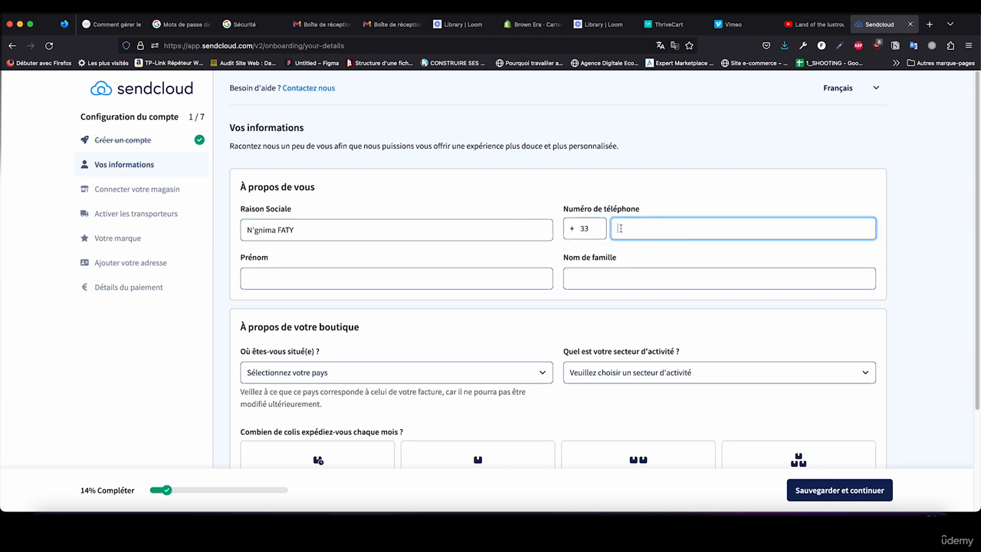
Step: Enter the account holder's first name and family name
left_click(283, 273)
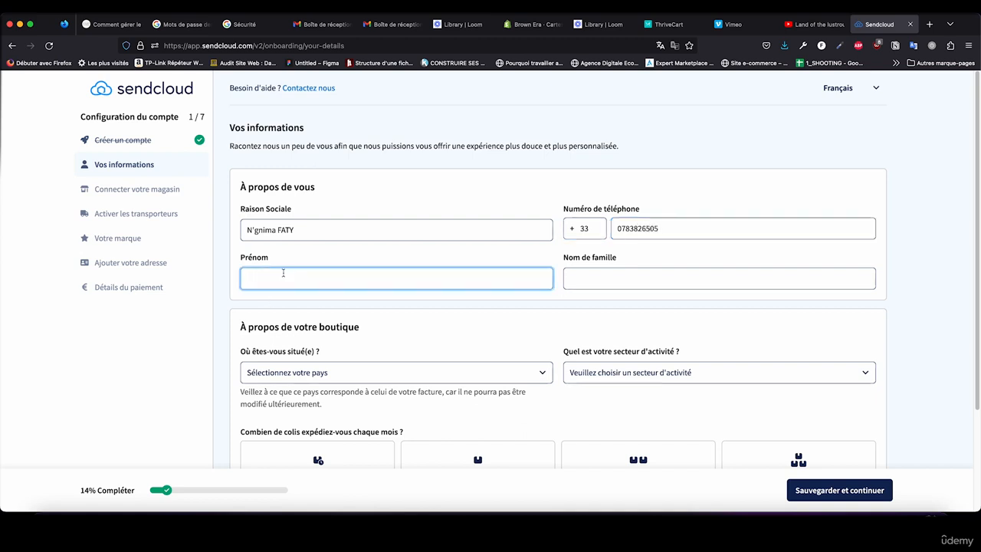
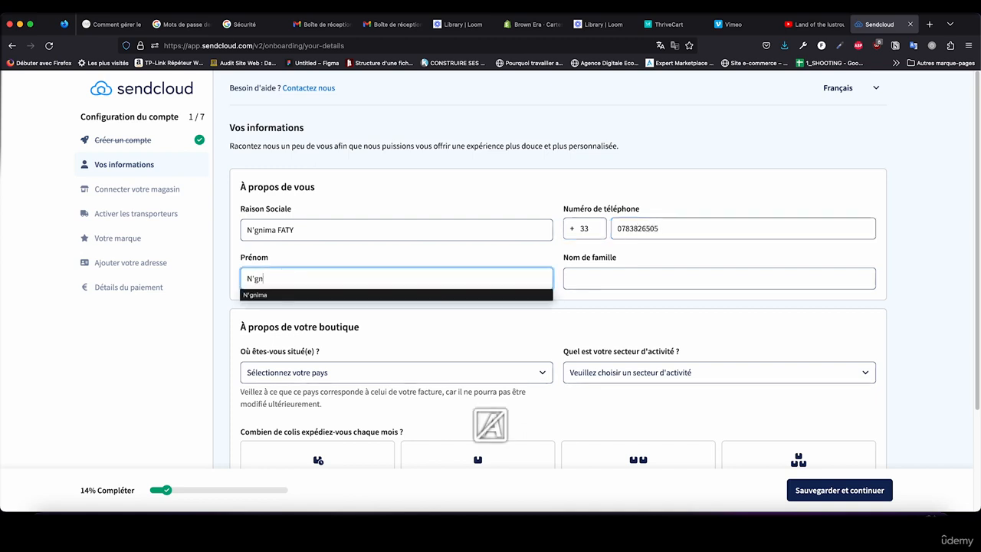
left_click(577, 277)
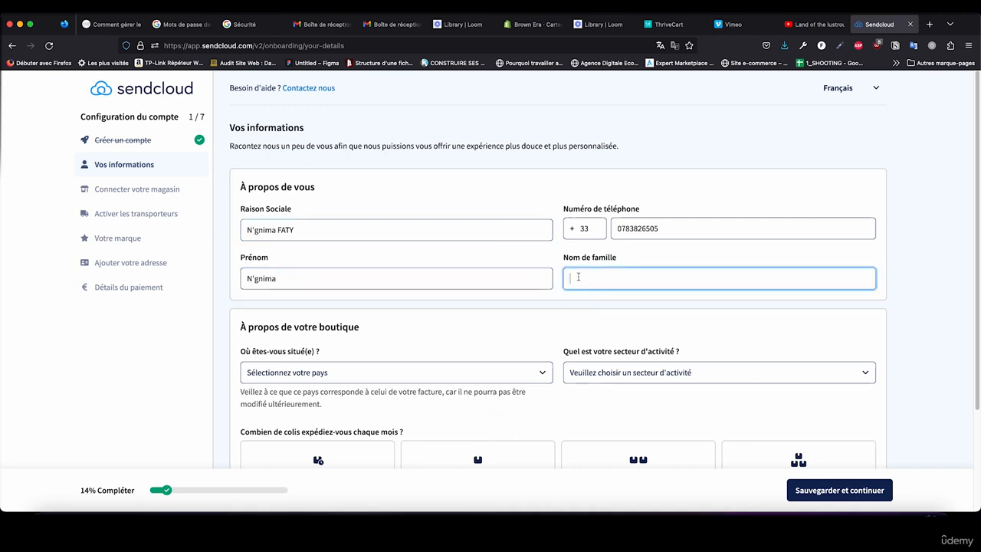
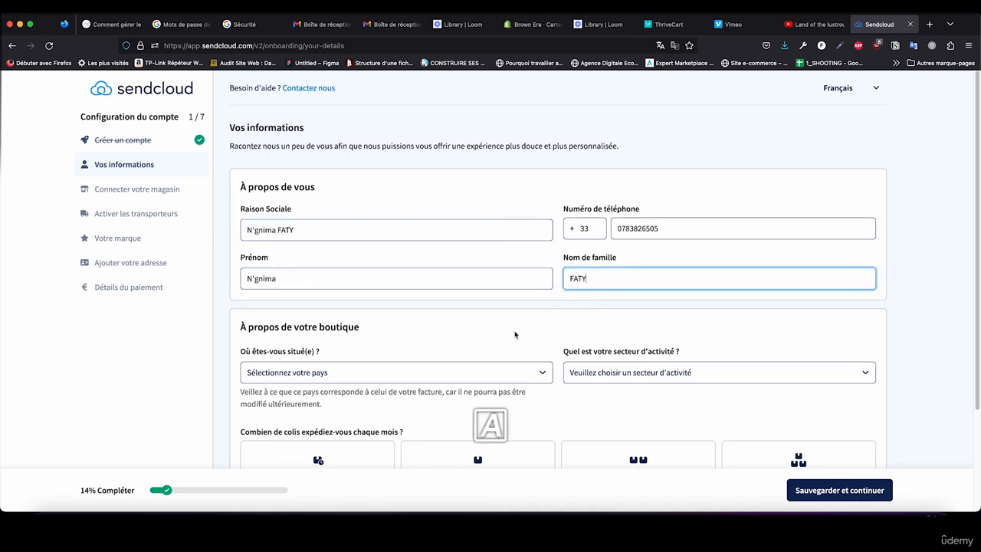
Step: Set the shop's country to France and its business sector to Santé et beauté
scroll(466, 284, "down", 2)
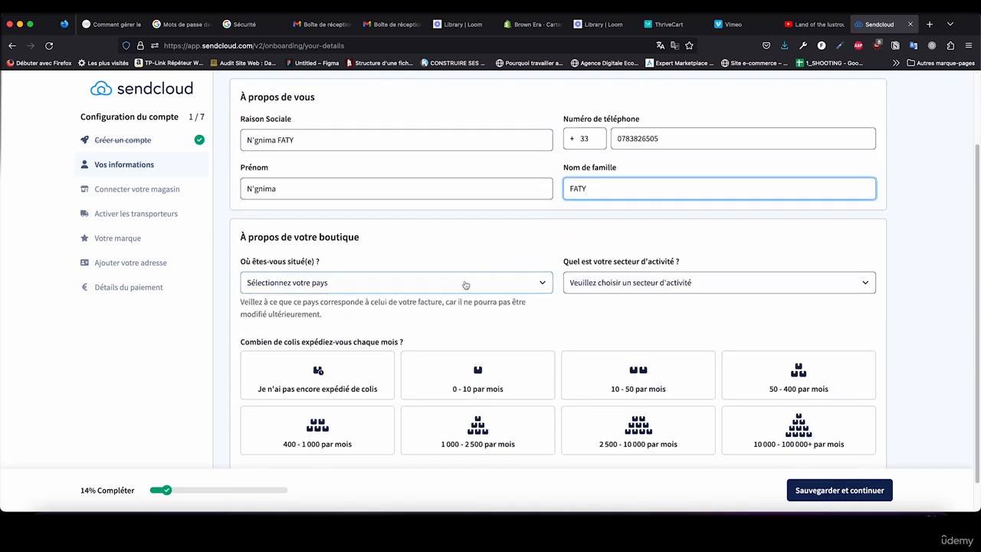
left_click(444, 287)
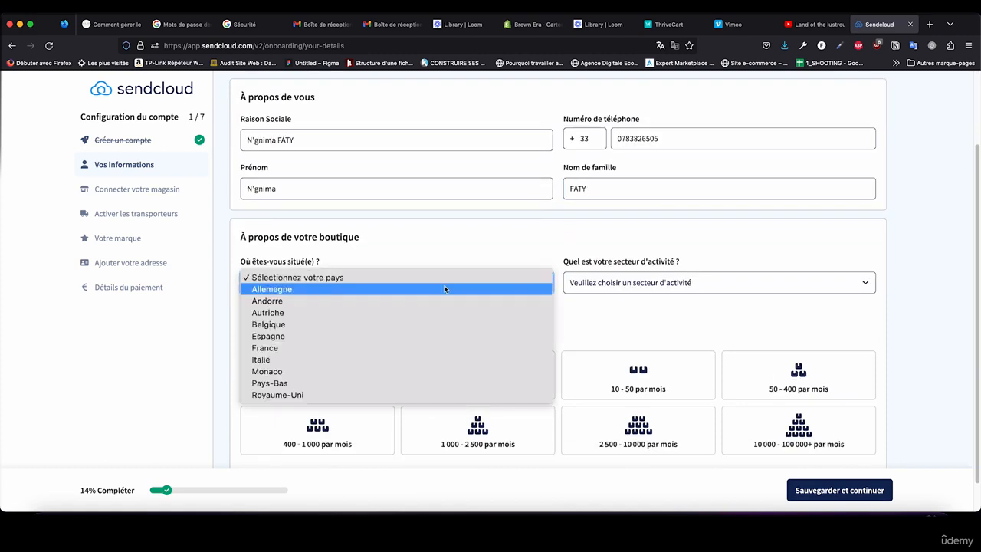
left_click(417, 347)
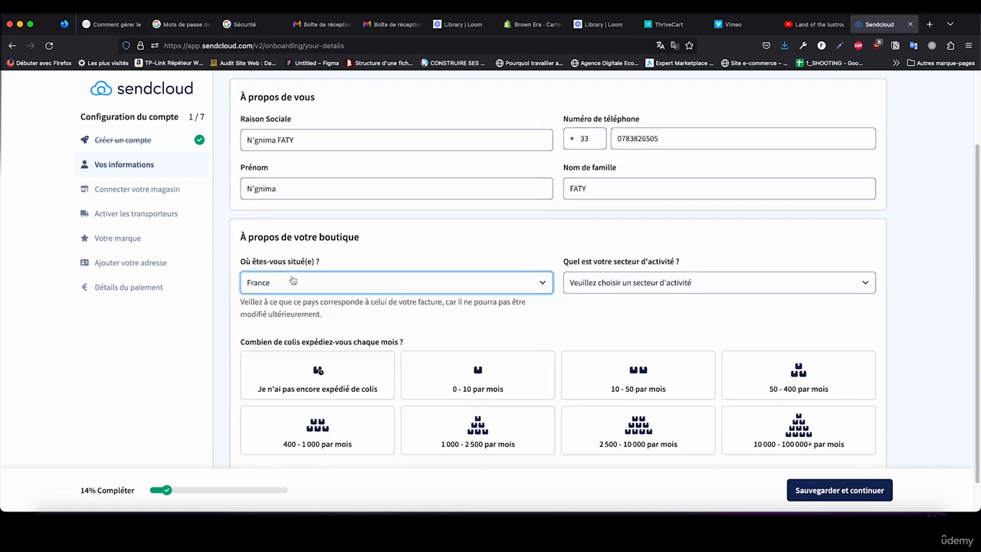
left_click(642, 284)
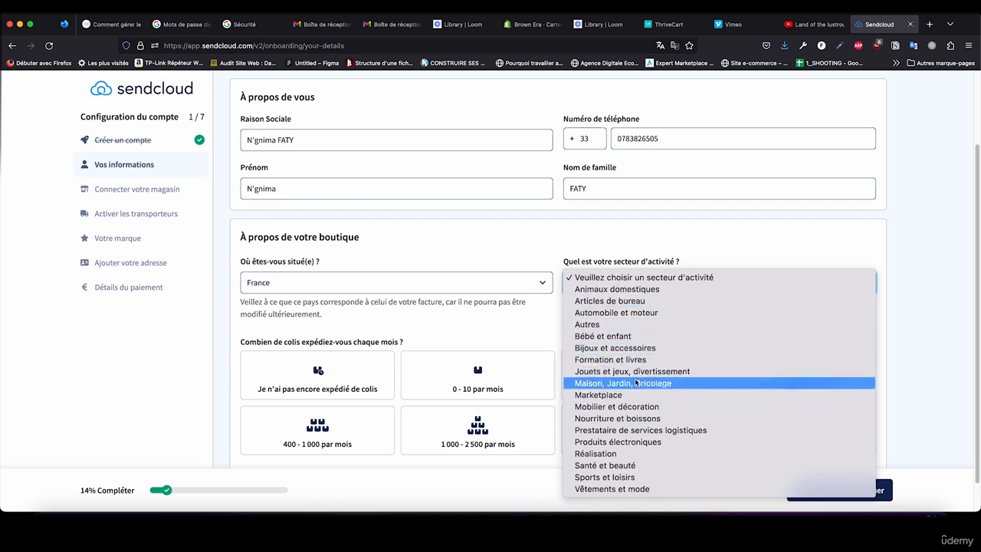
left_click(633, 464)
Step: Choose "Je n'ai pas encore expédié de colis" as the monthly parcel volume and save the information
scroll(457, 334, "down", 1)
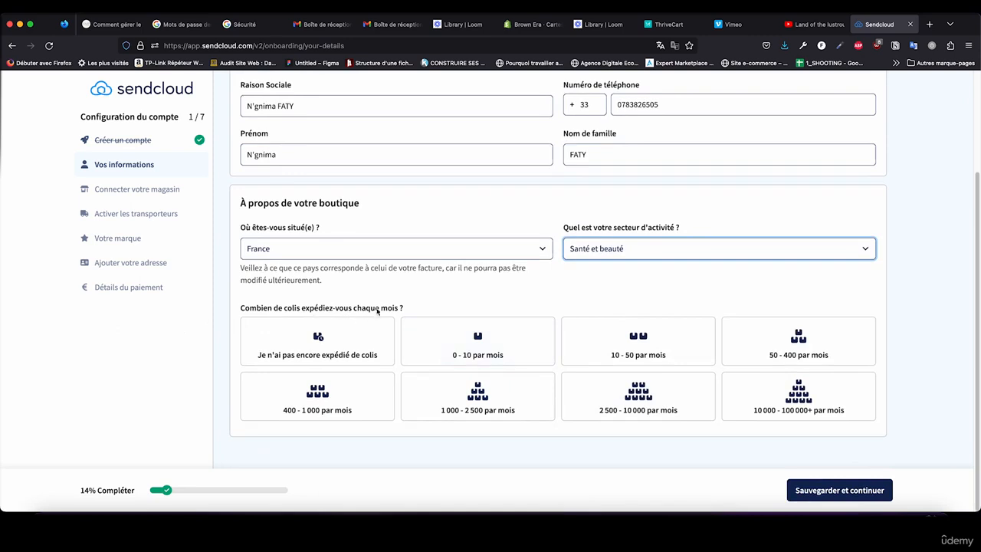
left_click(383, 339)
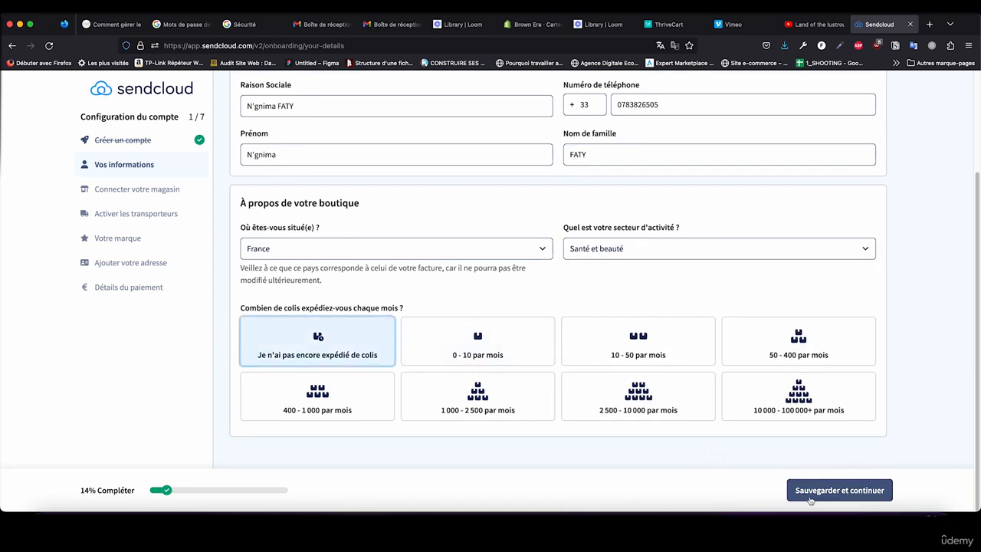
left_click(810, 499)
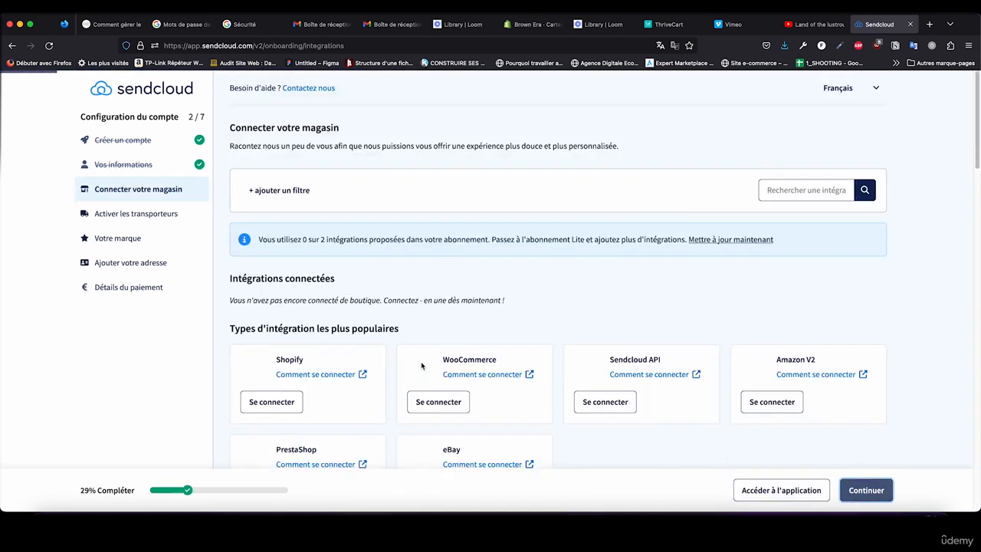
Step: Start the Shopify integration and install the Sendcloud app on the Brown Era store, continuing with the store's own Shopify account
scroll(428, 352, "down", 1)
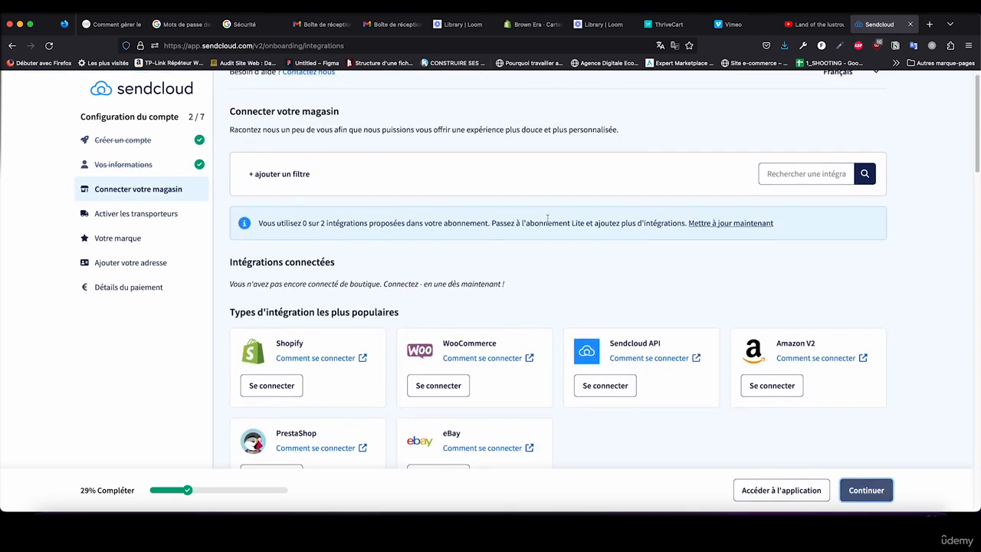
left_click(273, 388)
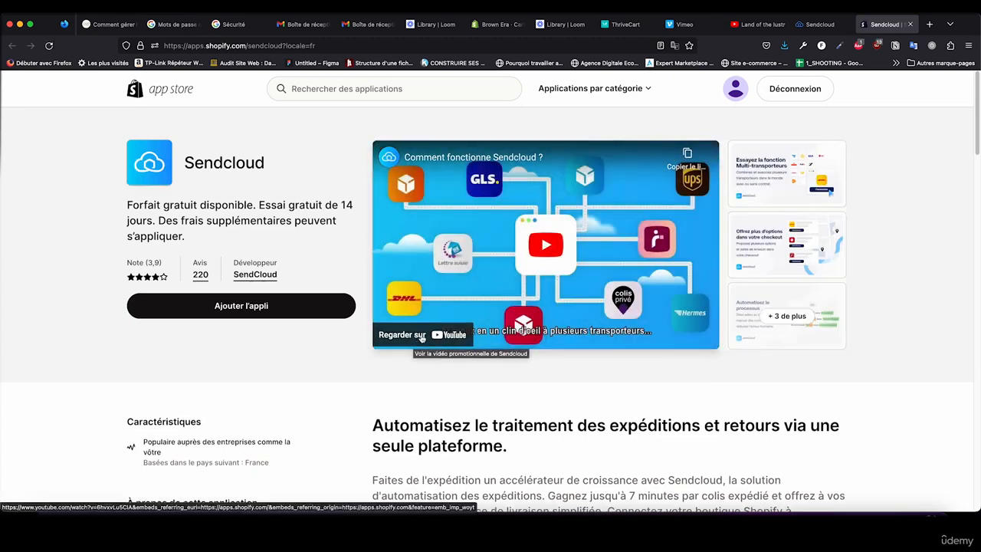
mouse_move(736, 93)
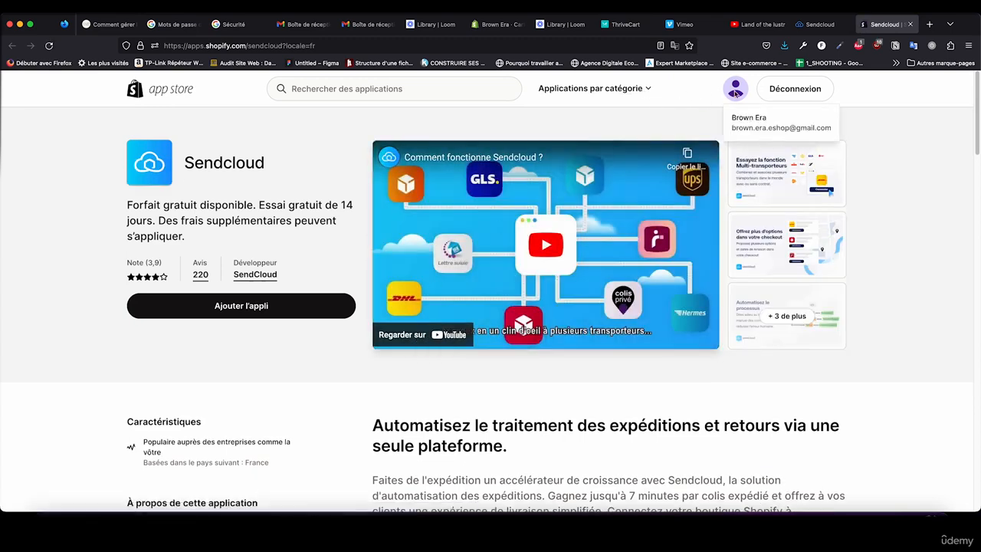
left_click(297, 313)
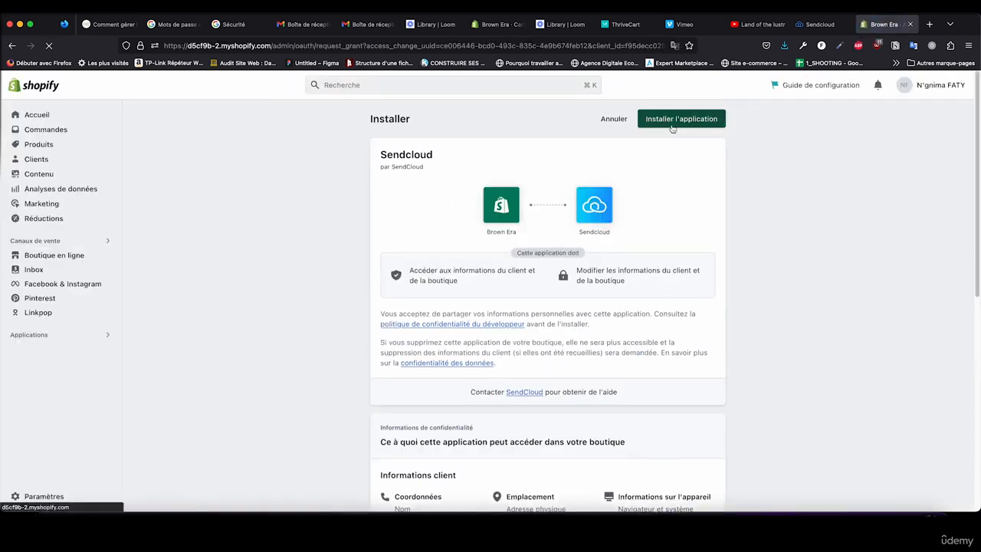
left_click(671, 123)
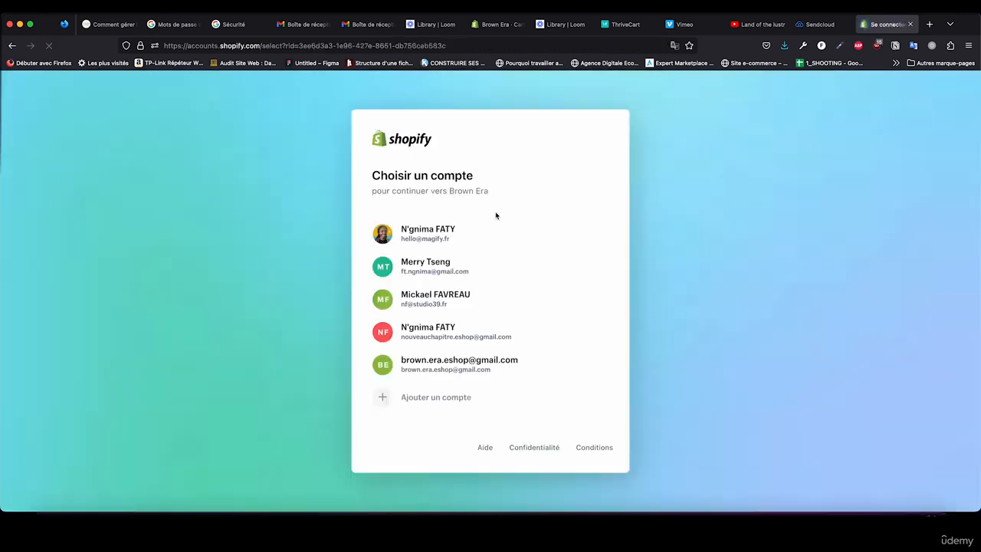
left_click(453, 364)
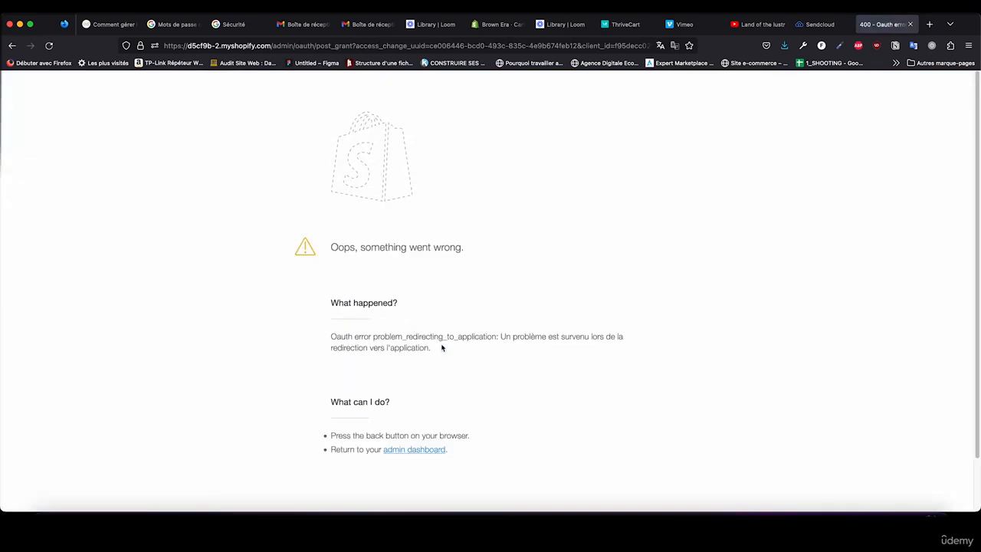
Step: Reload and close the failed authorization page, then restart the Shopify connection and add the Sendcloud app again
left_click(50, 46)
left_click(51, 46)
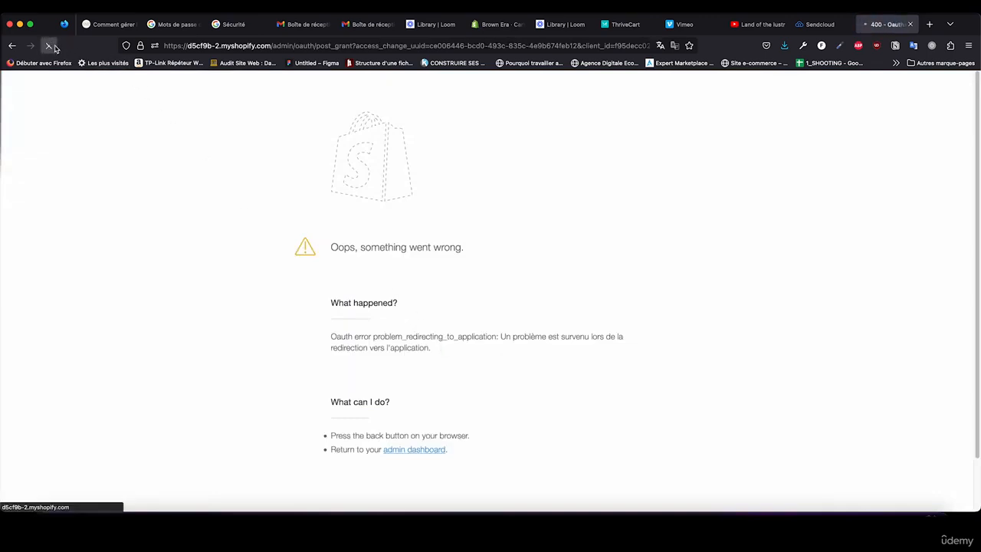
left_click(910, 24)
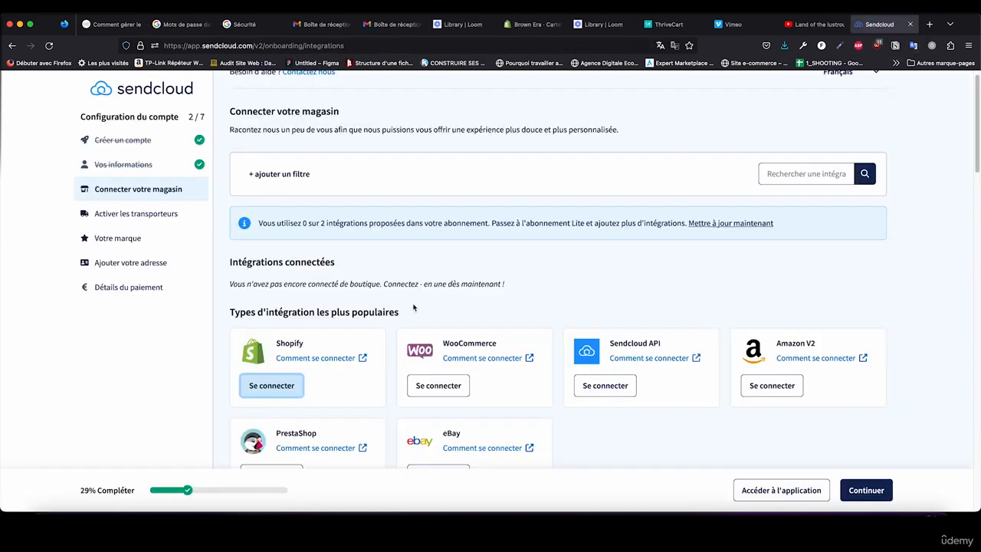
left_click(272, 385)
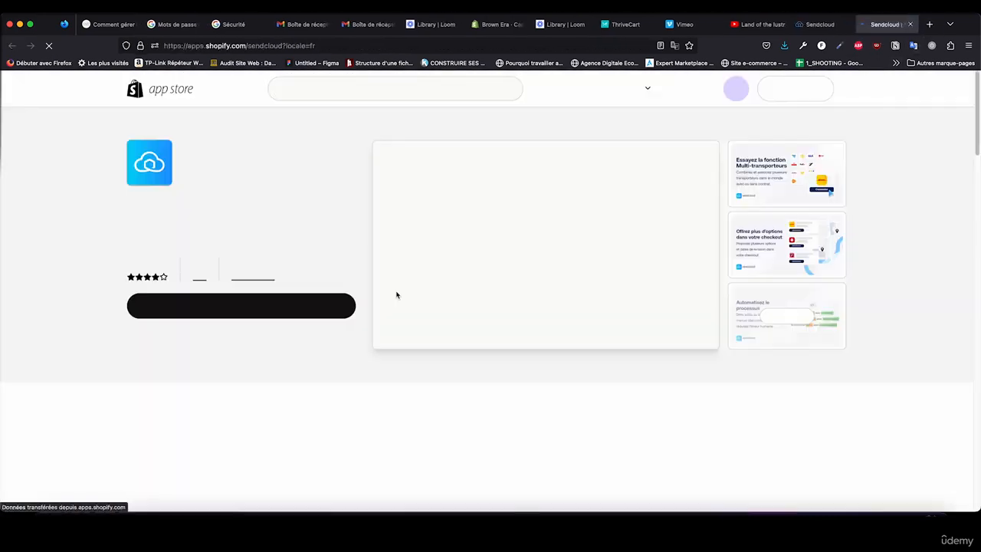
left_click(299, 310)
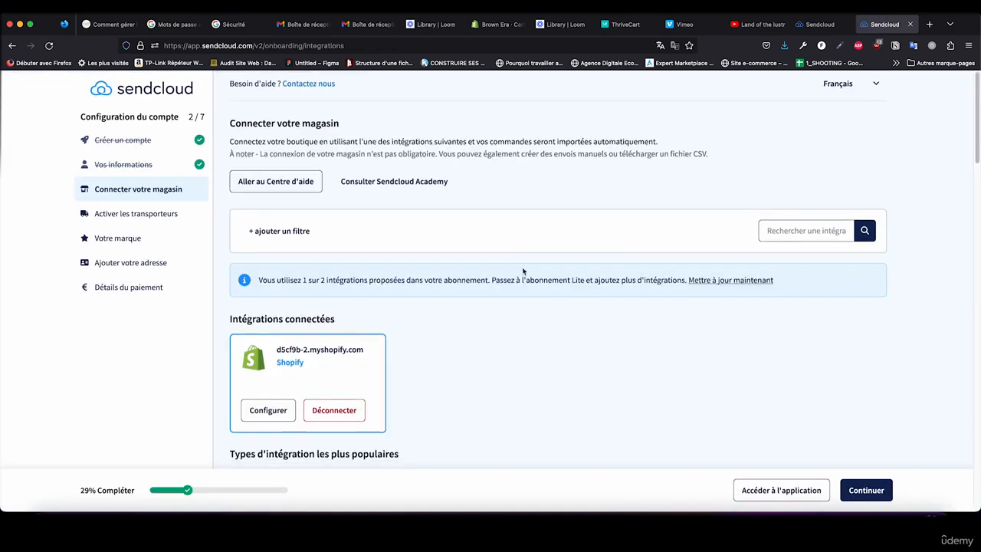
Step: Check the connected Shopify integration and continue to the carrier activation stage of the account setup
scroll(285, 112, "down", 1)
scroll(284, 320, "down", 1)
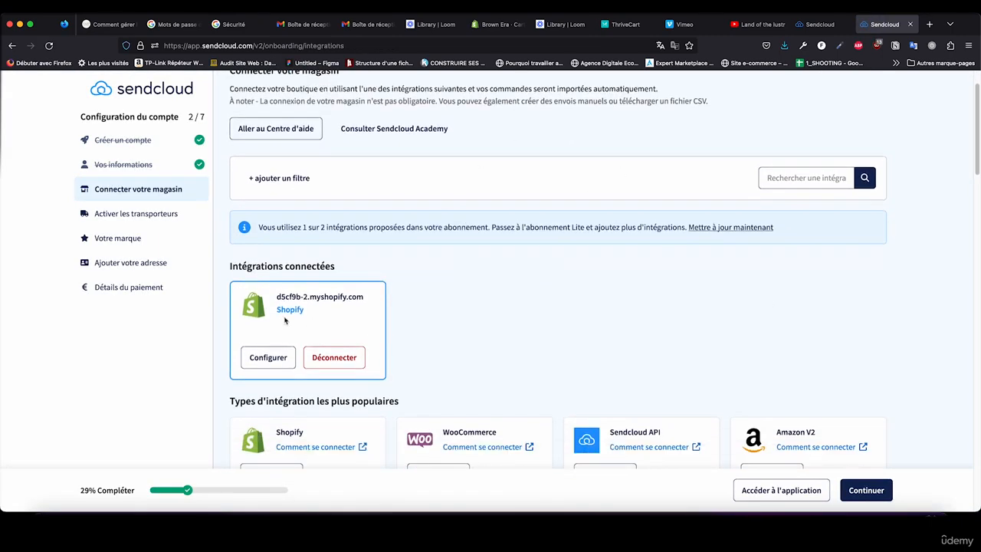
scroll(364, 308, "down", 5)
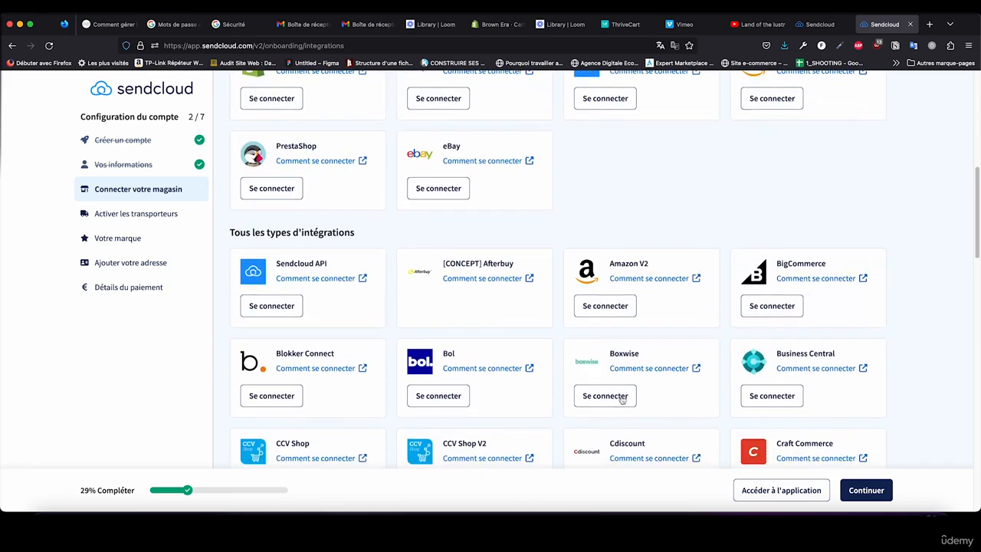
scroll(861, 329, "down", 4)
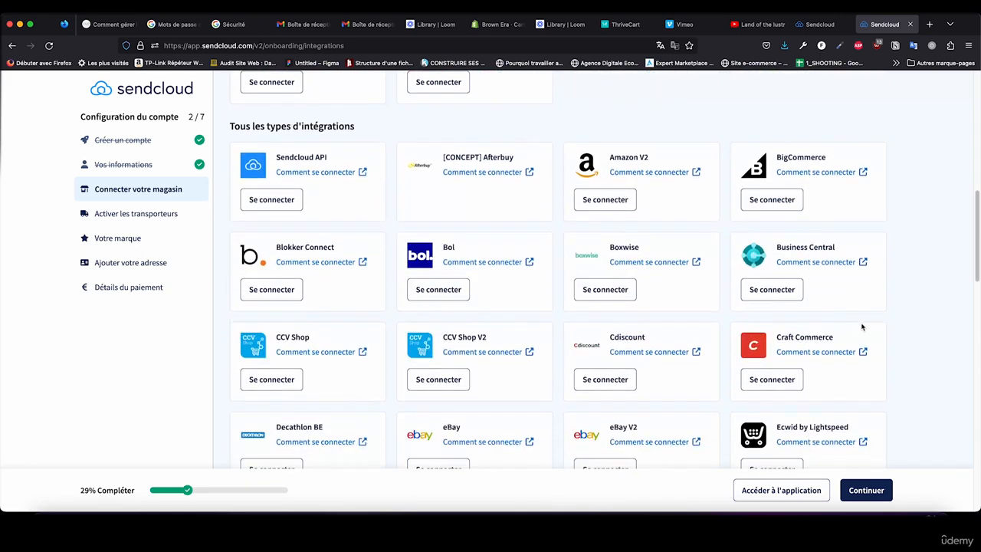
scroll(514, 368, "up", 5)
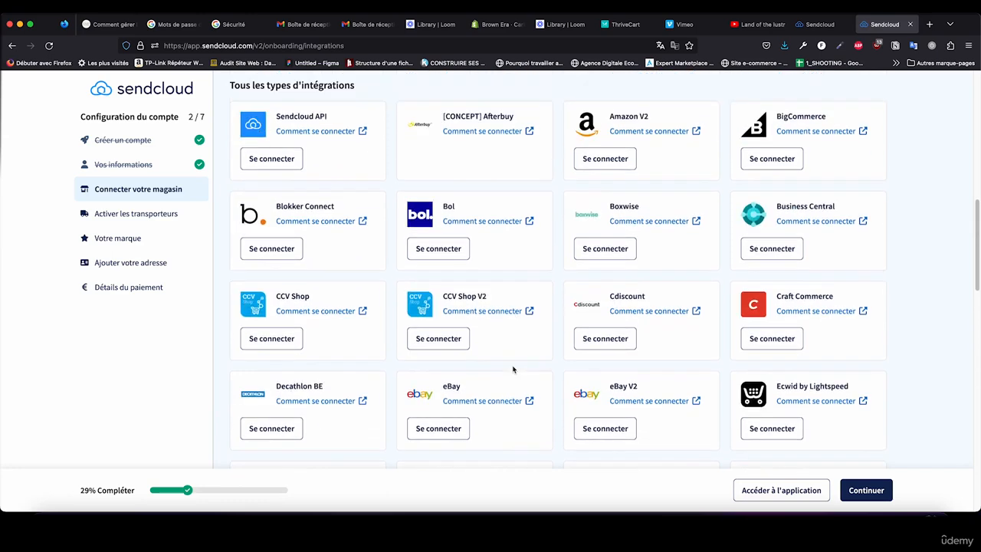
scroll(516, 369, "up", 2)
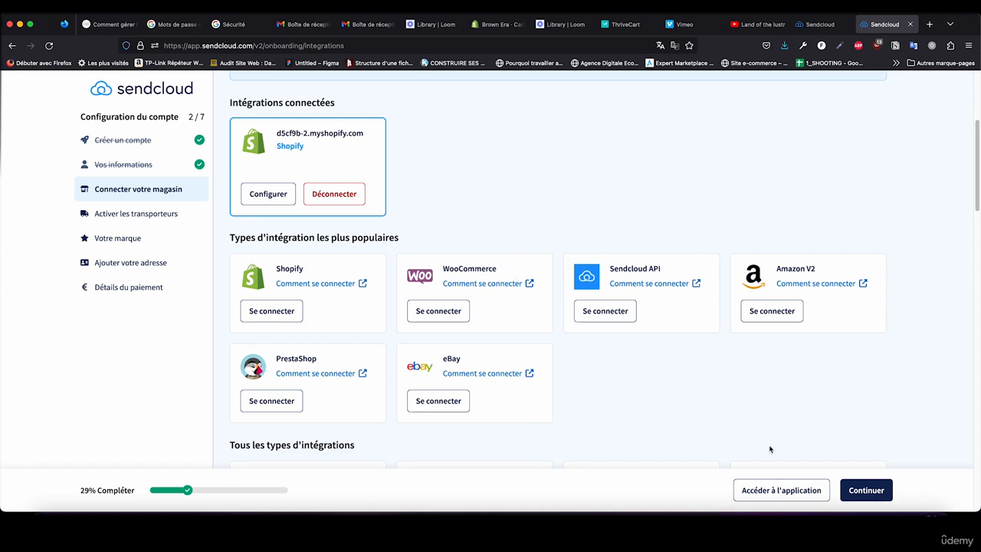
scroll(703, 414, "up", 2)
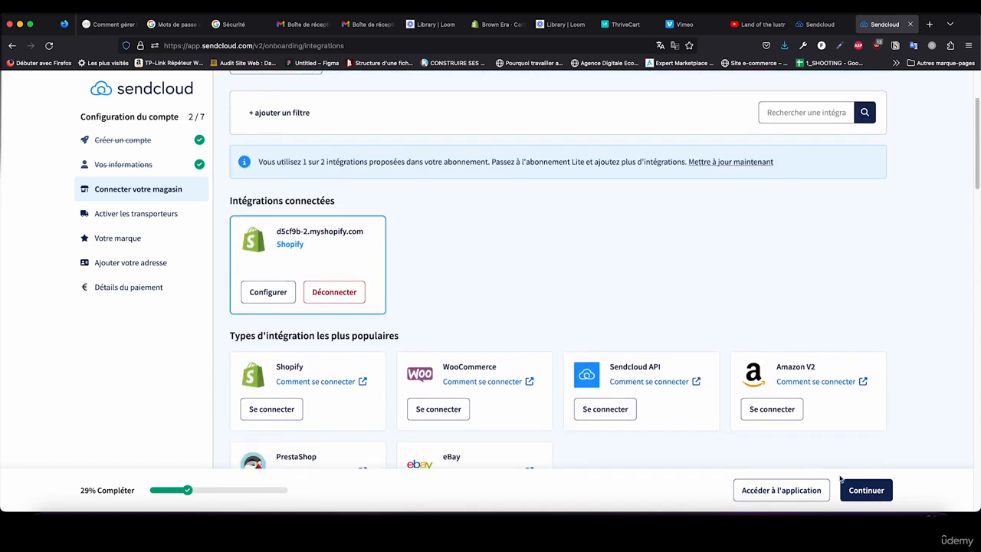
left_click(852, 492)
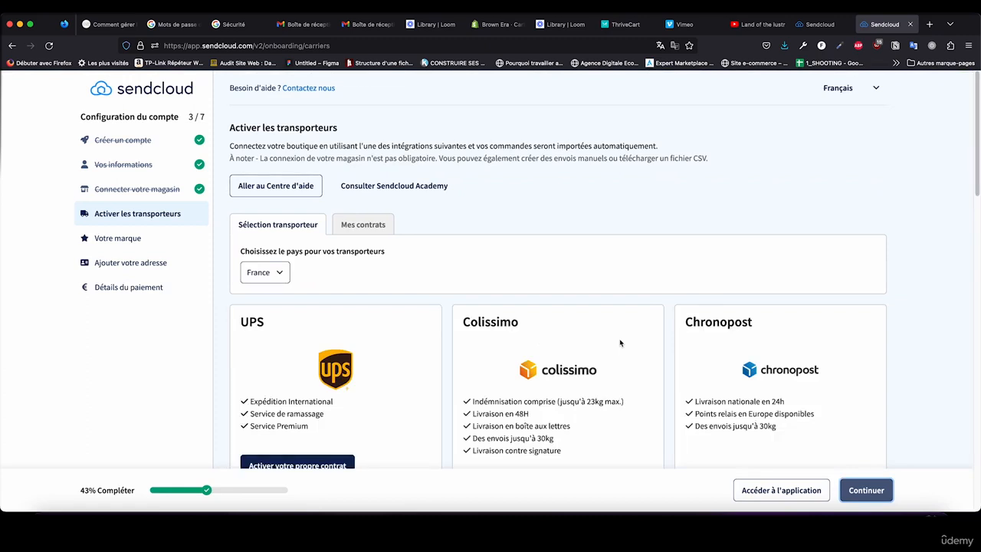
Step: Examine the carriers offered for France, comparing their delivery services and whether they can be activated directly or need an own contract
scroll(386, 233, "down", 1)
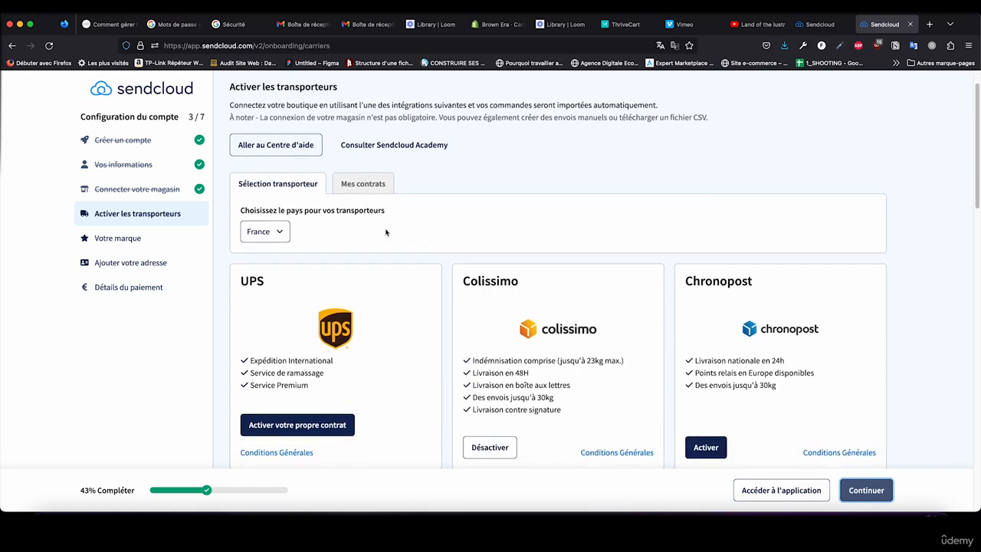
left_click(244, 234)
left_click(328, 231)
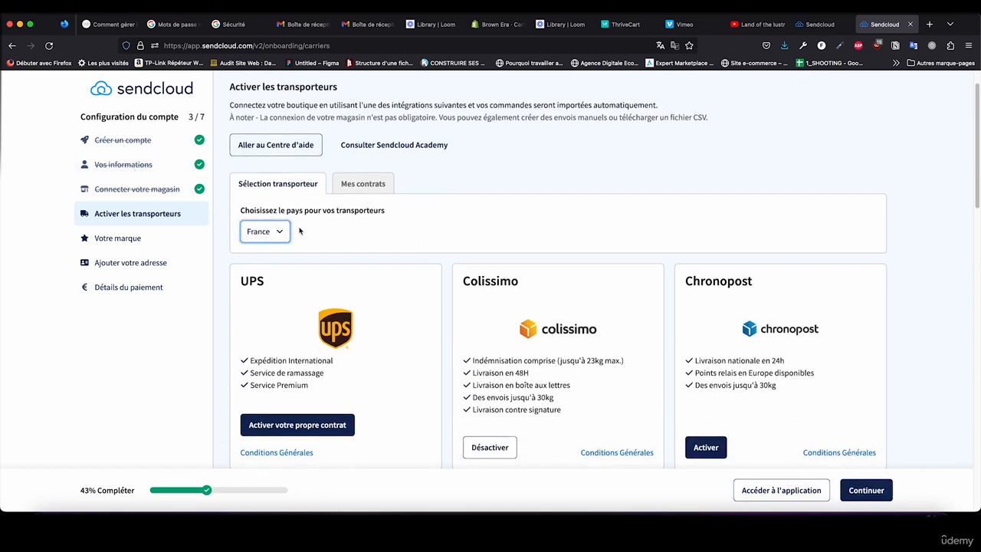
scroll(410, 245, "down", 4)
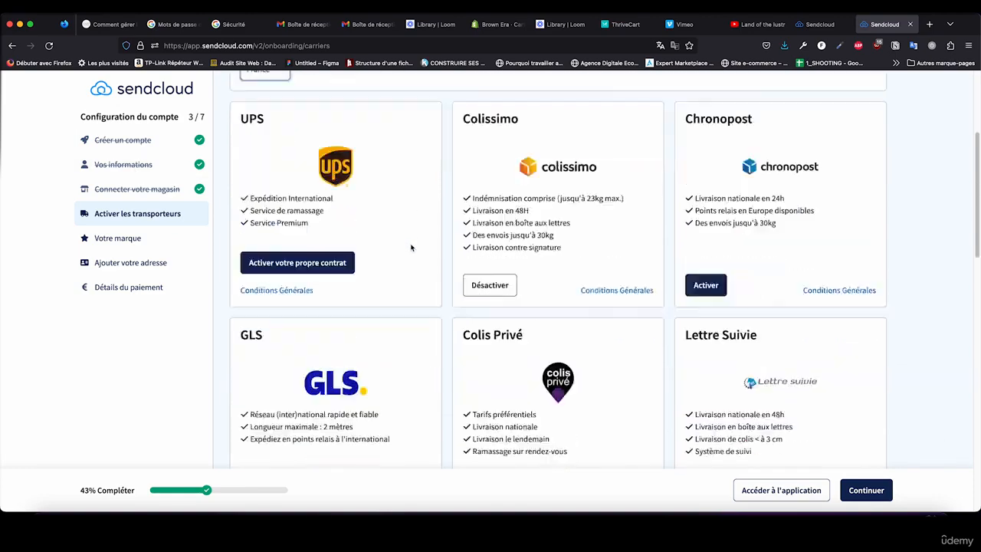
scroll(411, 246, "down", 15)
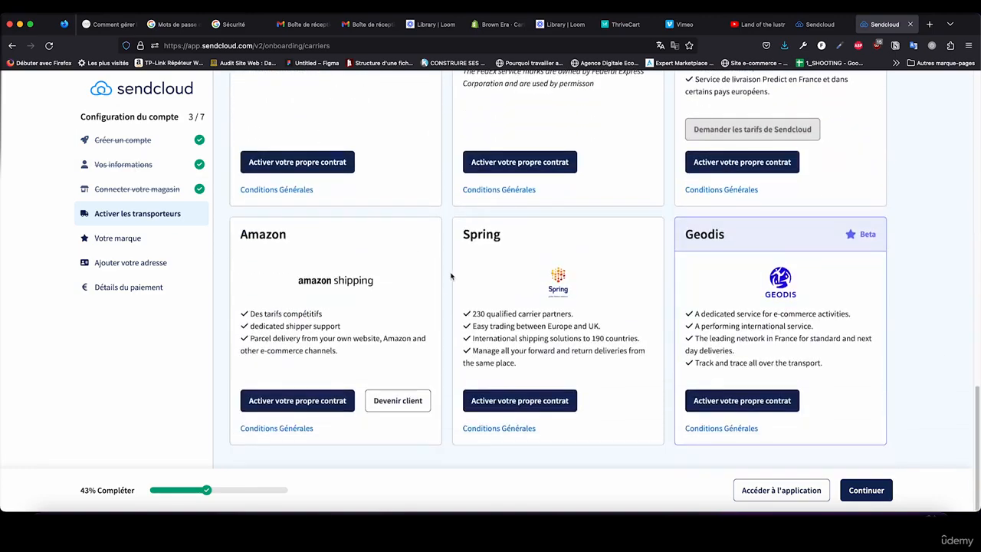
scroll(451, 277, "up", 15)
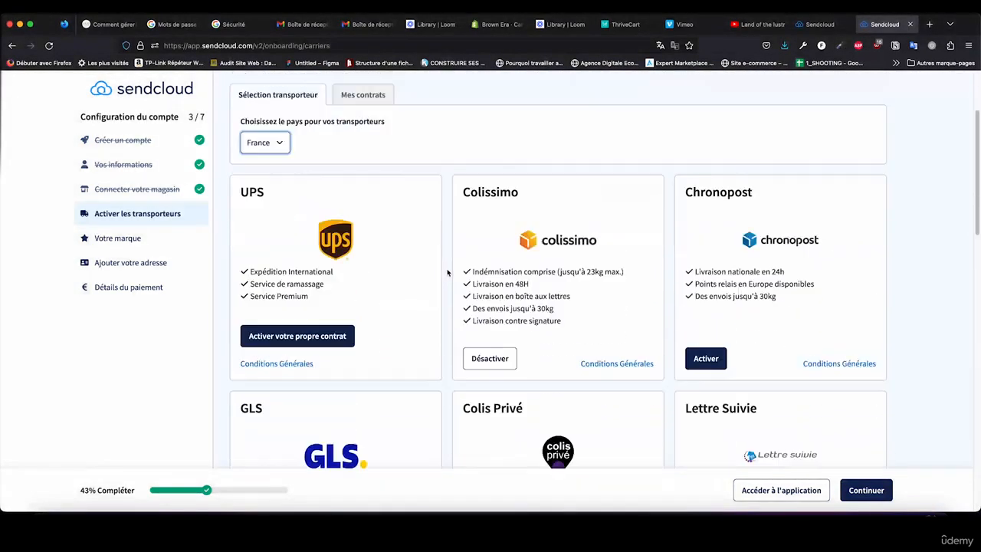
scroll(448, 272, "down", 1)
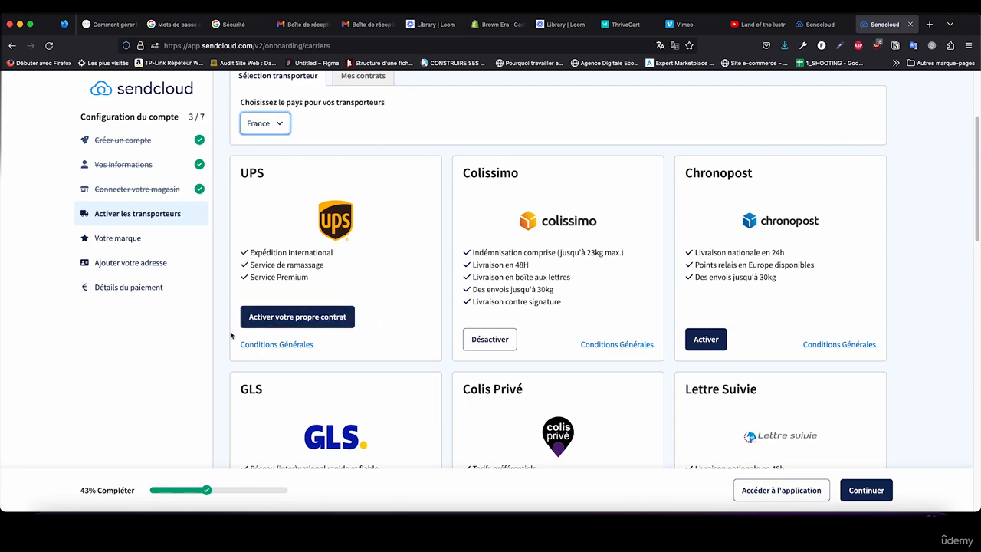
scroll(365, 274, "down", 3)
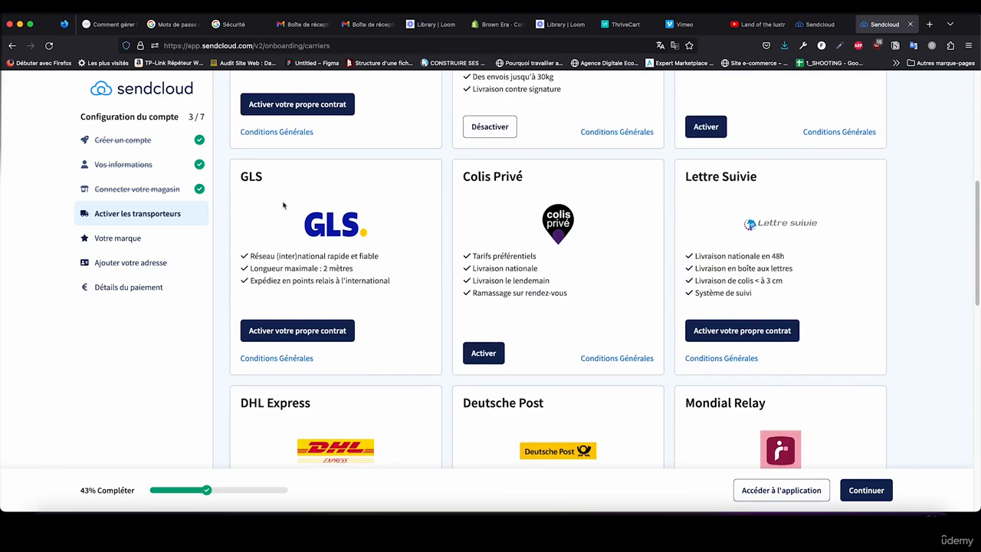
scroll(473, 257, "down", 2)
scroll(470, 285, "up", 1)
scroll(470, 286, "up", 3)
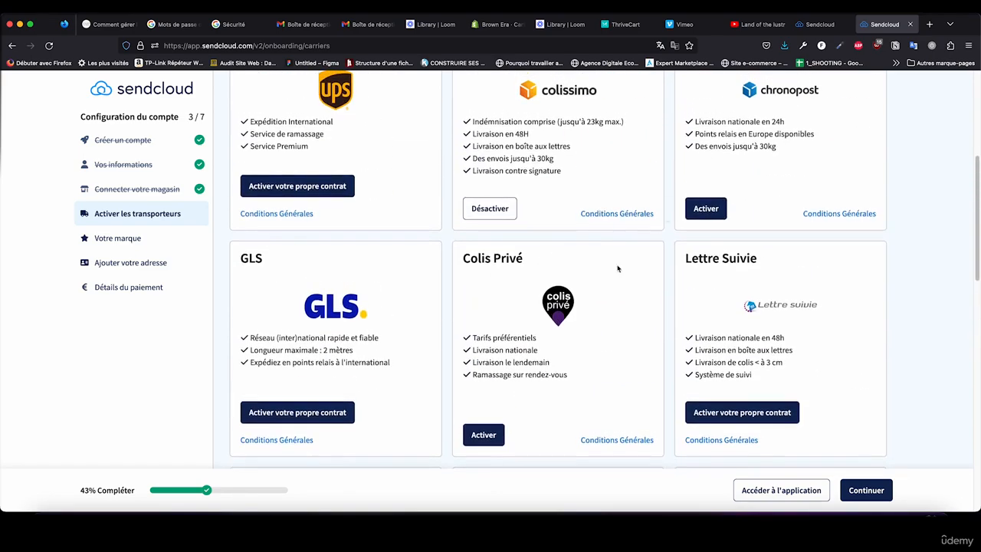
scroll(535, 419, "down", 6)
scroll(536, 399, "up", 10)
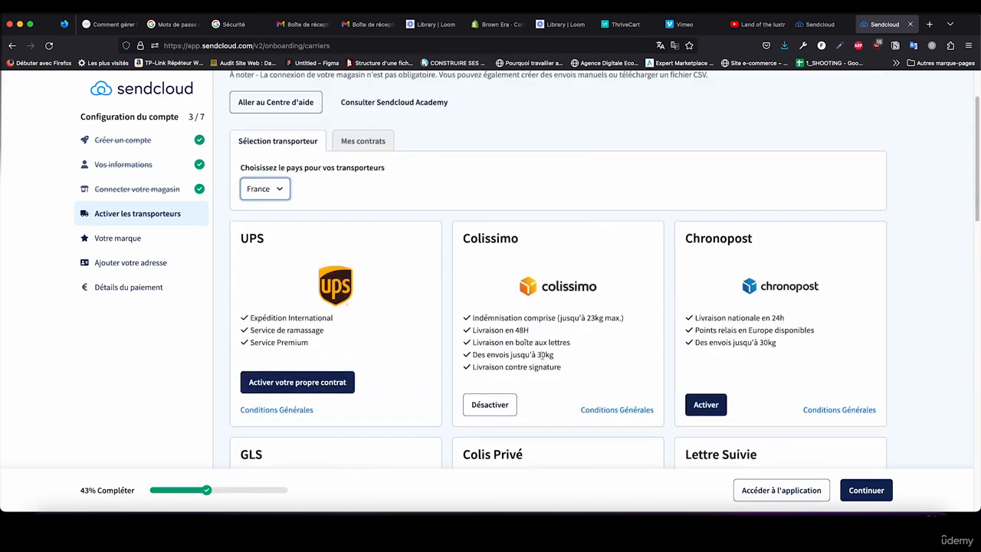
scroll(644, 328, "down", 2)
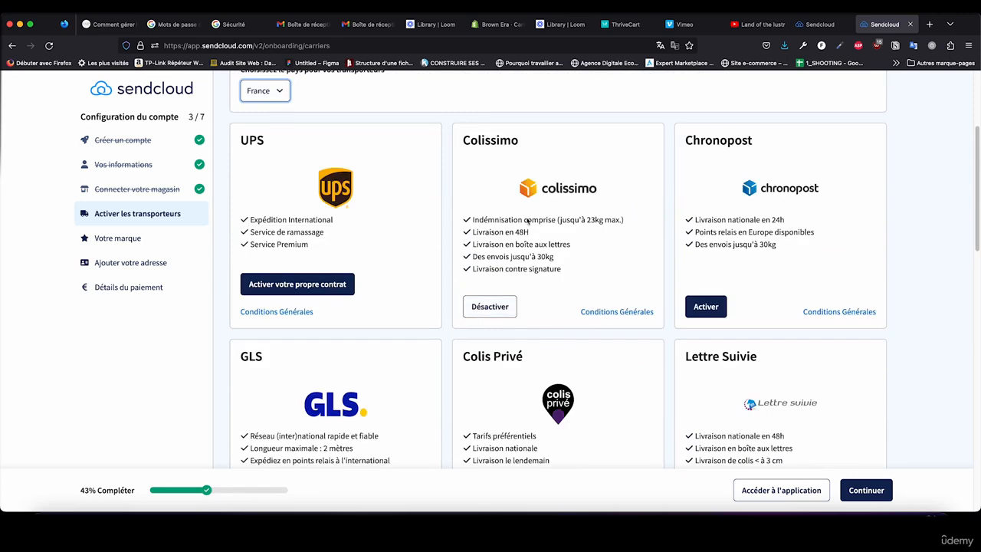
scroll(736, 374, "down", 6)
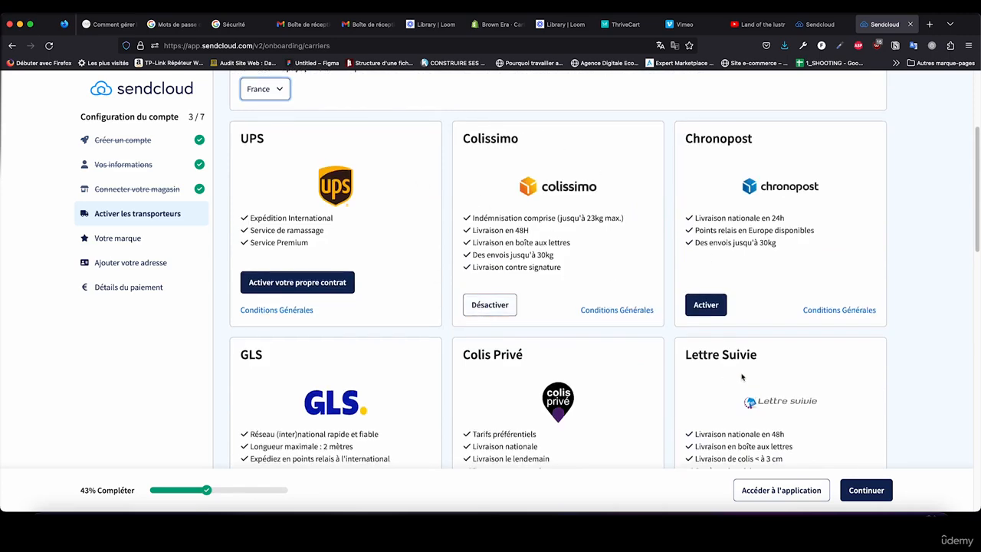
Step: Activate Mondial Relay as a carrier and acknowledge the activation
scroll(733, 373, "down", 1)
left_click(707, 402)
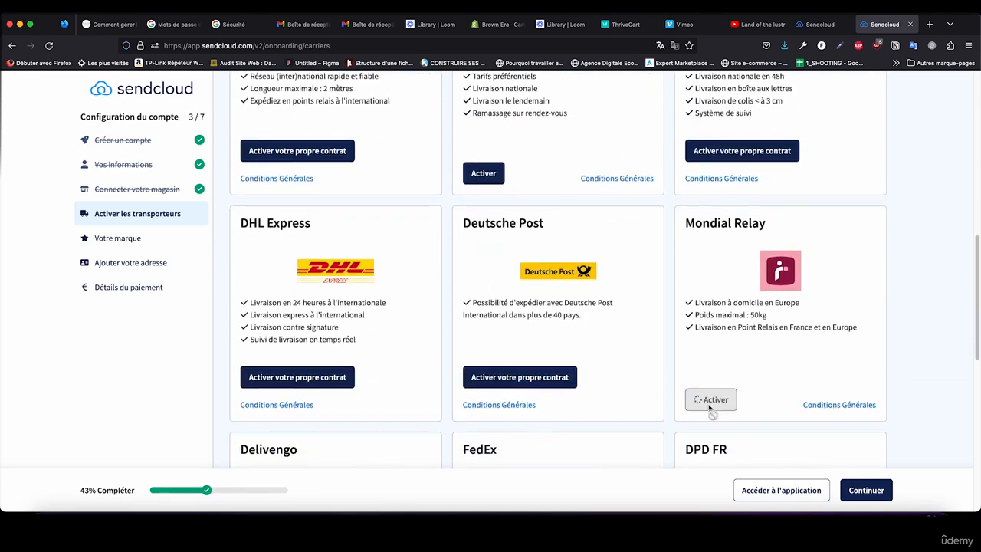
left_click(529, 318)
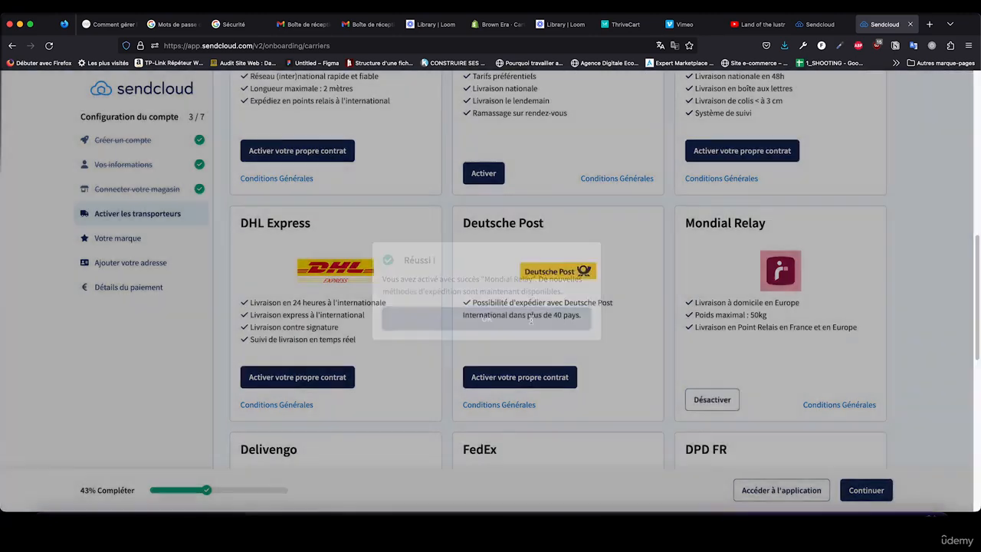
Step: Activate Chronopost as a carrier and acknowledge the activation
scroll(740, 345, "down", 2)
scroll(736, 343, "up", 8)
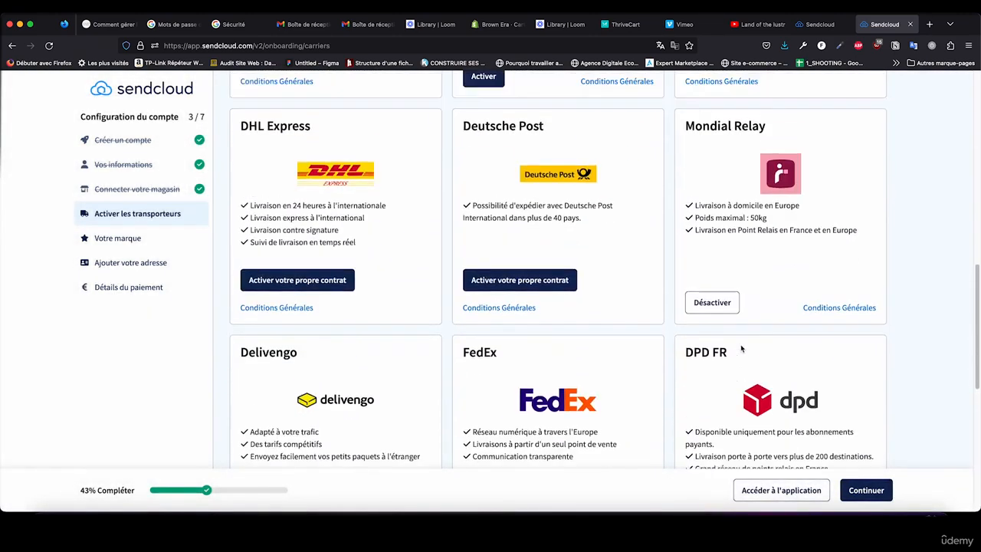
scroll(730, 340, "up", 2)
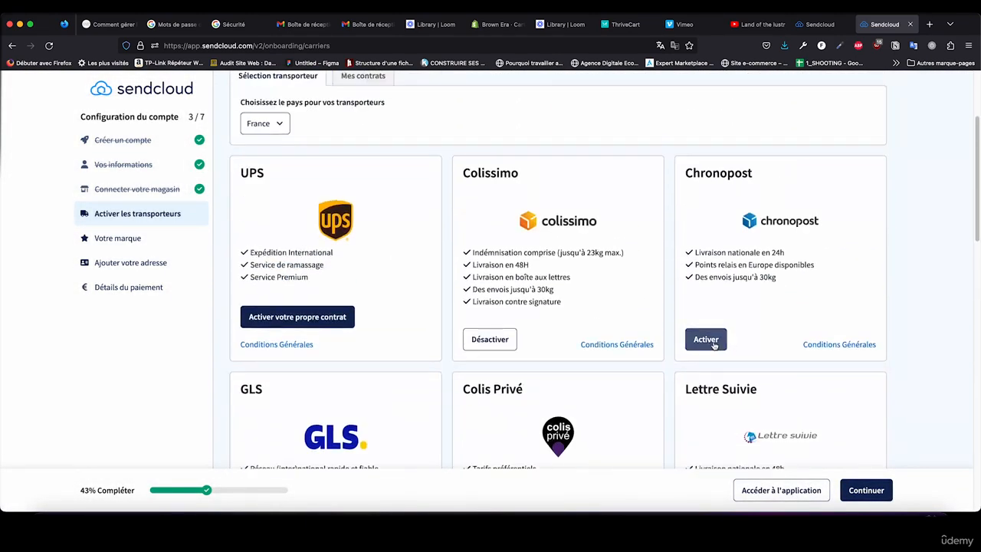
left_click(705, 340)
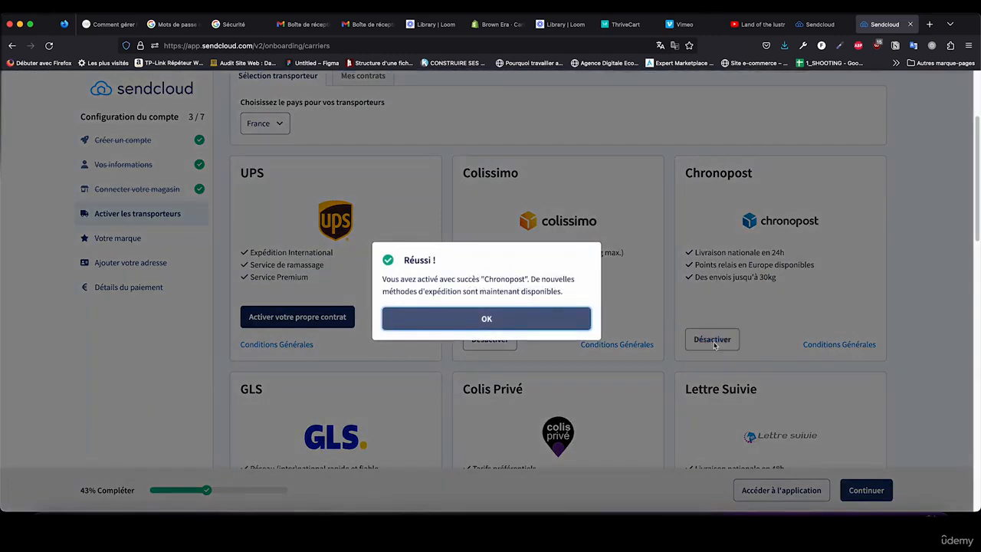
left_click(531, 321)
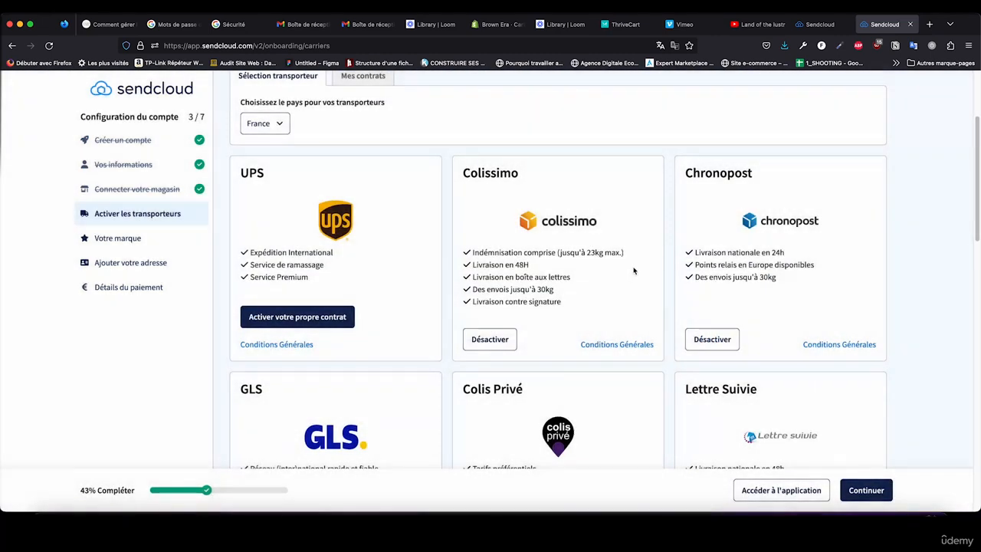
Step: Review the remaining carriers offered for France and continue to the brand stage of the account setup
scroll(788, 307, "down", 7)
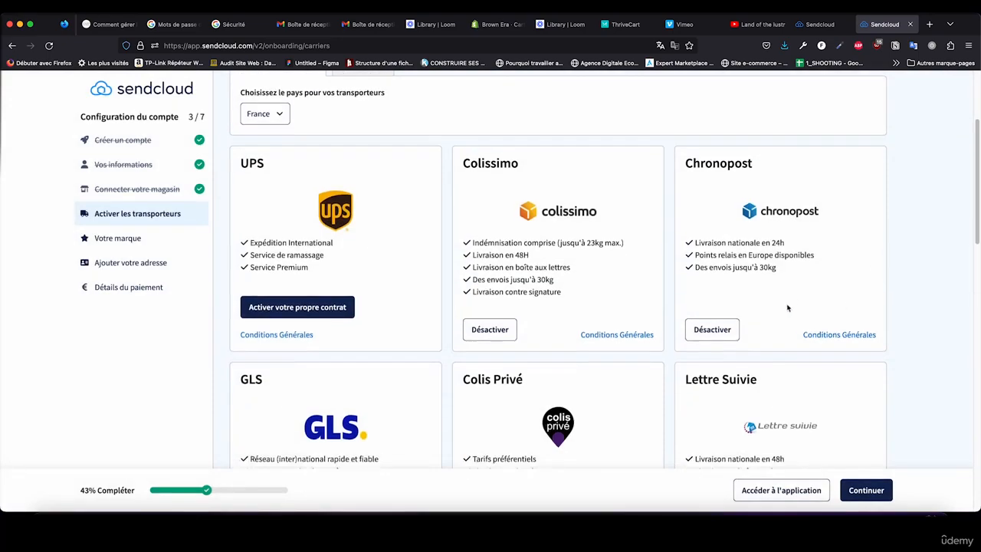
scroll(719, 273, "down", 4)
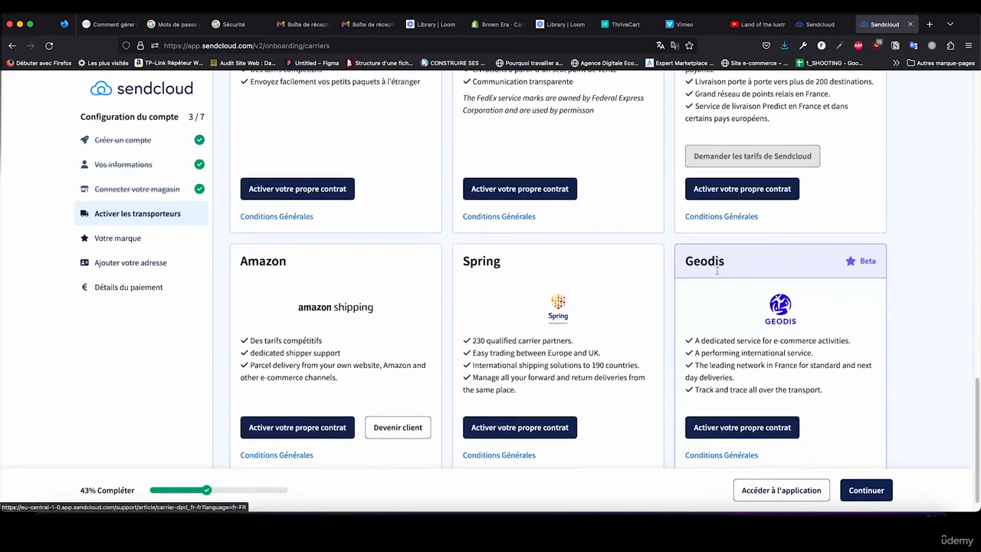
scroll(630, 300, "up", 5)
scroll(630, 300, "up", 8)
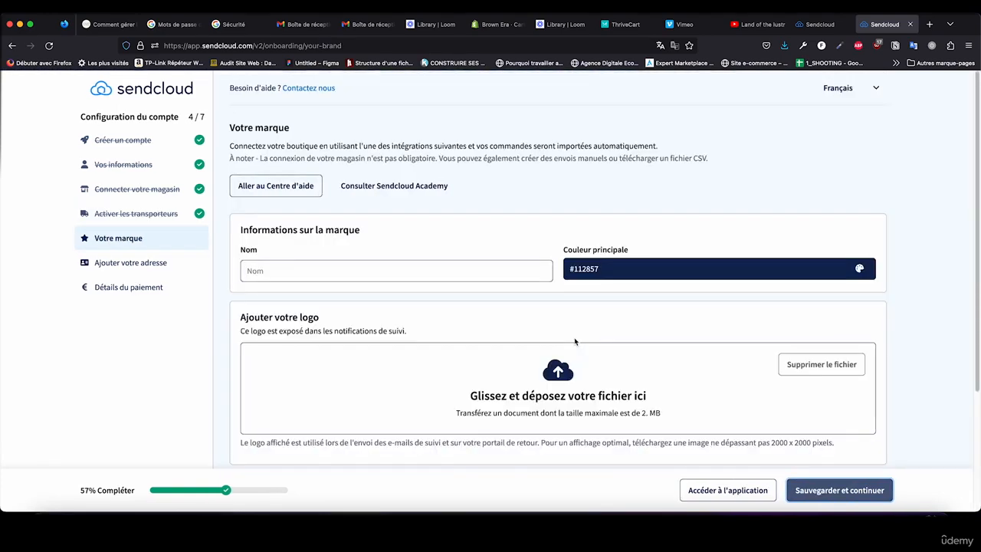
Step: Name the brand Brown Era, keep the main colour #112857 and save the brand details
left_click(443, 271)
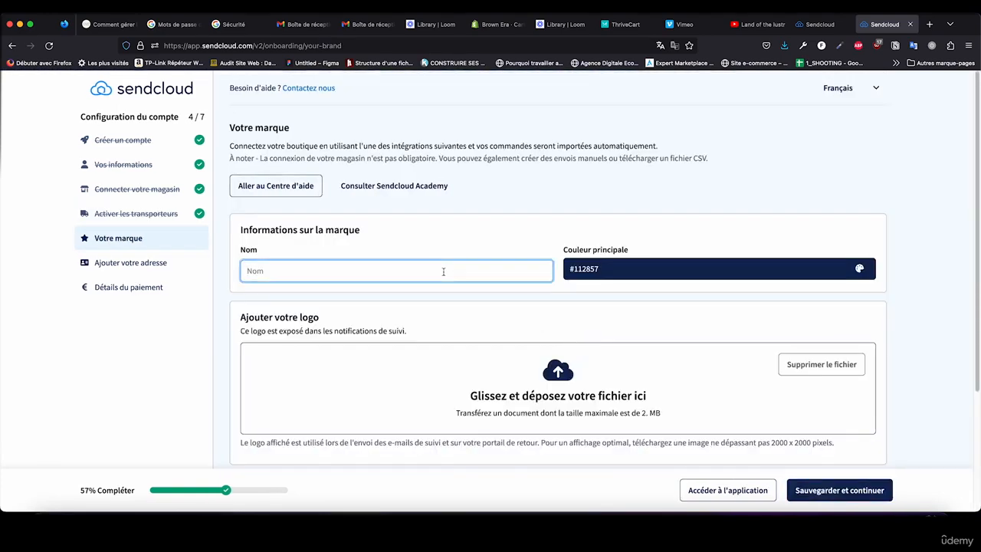
type("Brown Era")
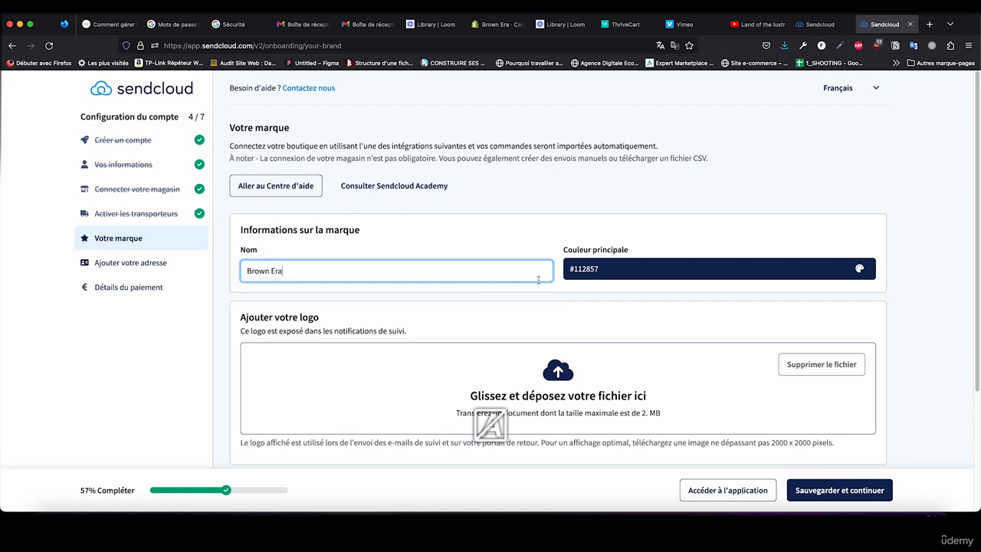
left_click(592, 270)
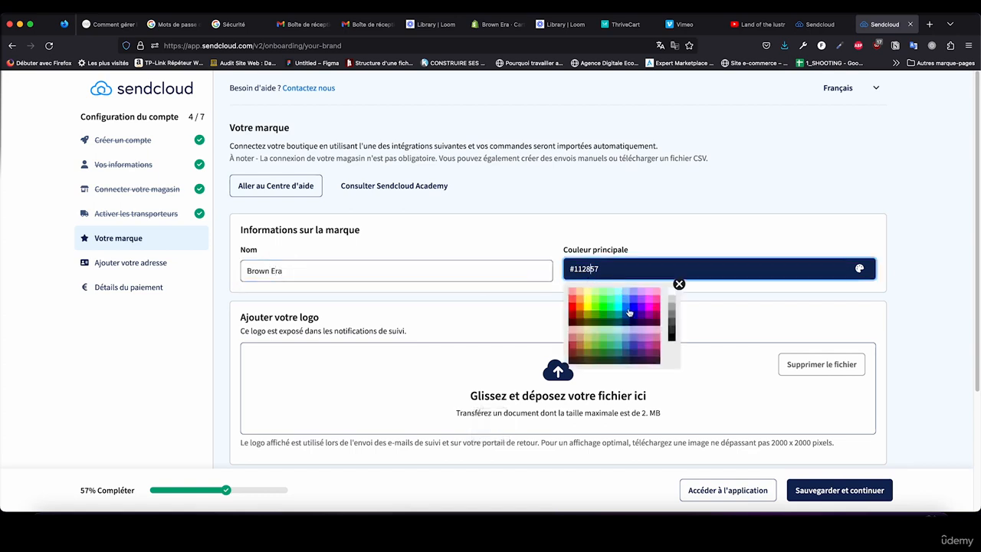
left_click(628, 240)
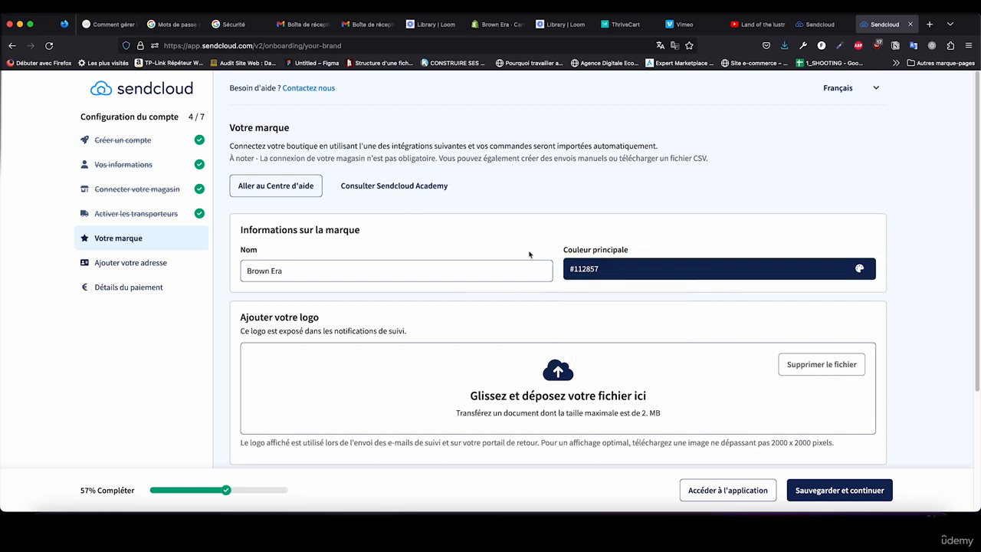
scroll(590, 363, "down", 4)
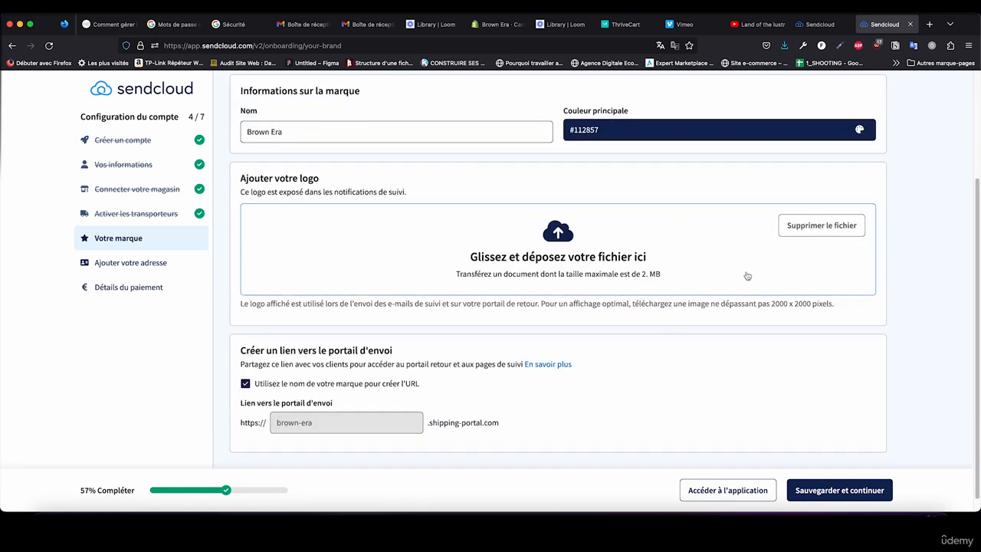
scroll(554, 331, "down", 1)
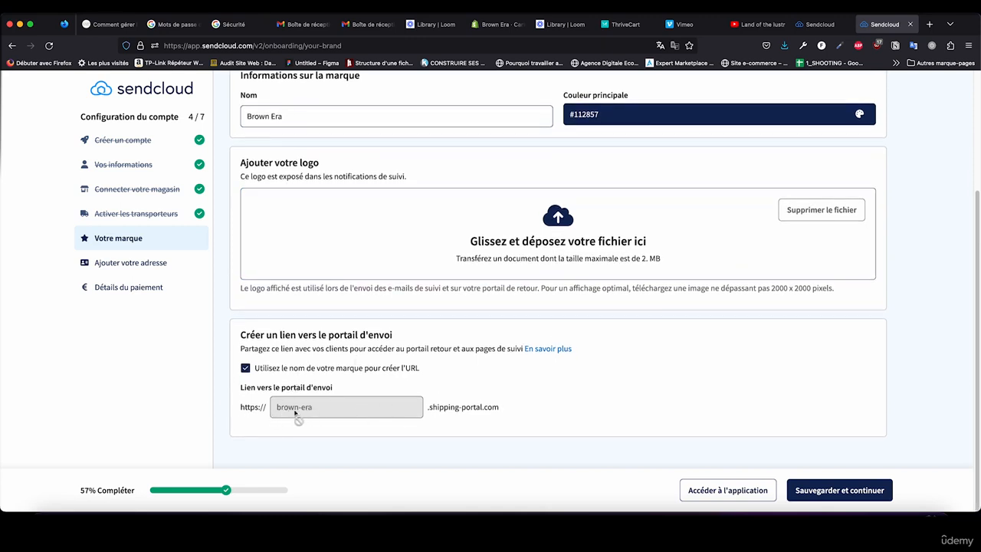
left_click(817, 491)
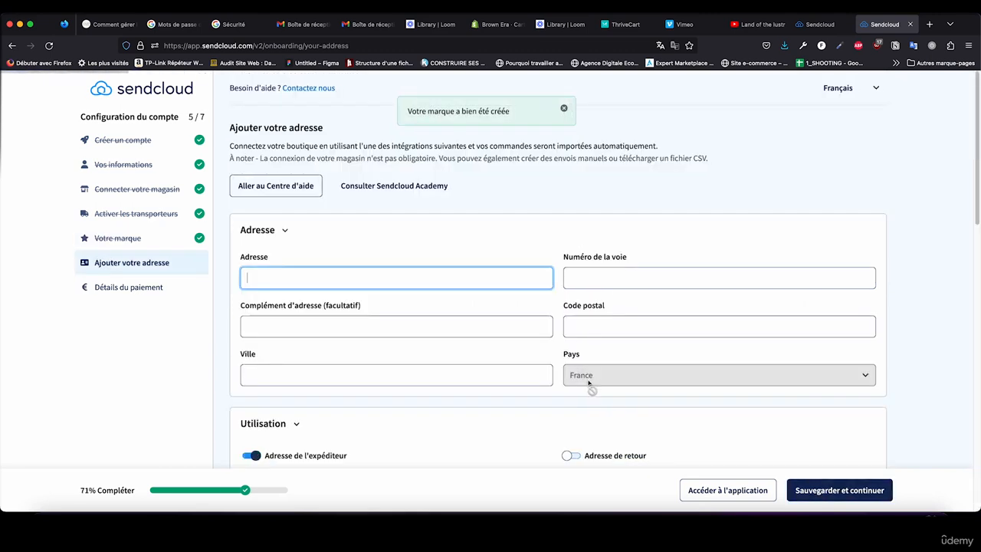
Step: Fill in the business address with the street, street number, postal code and city
scroll(386, 242, "down", 1)
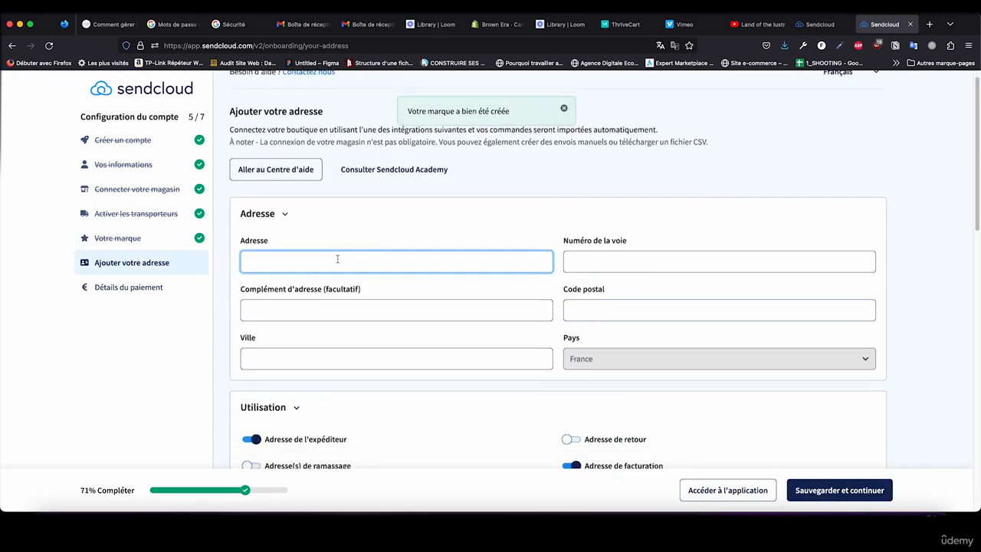
type("1")
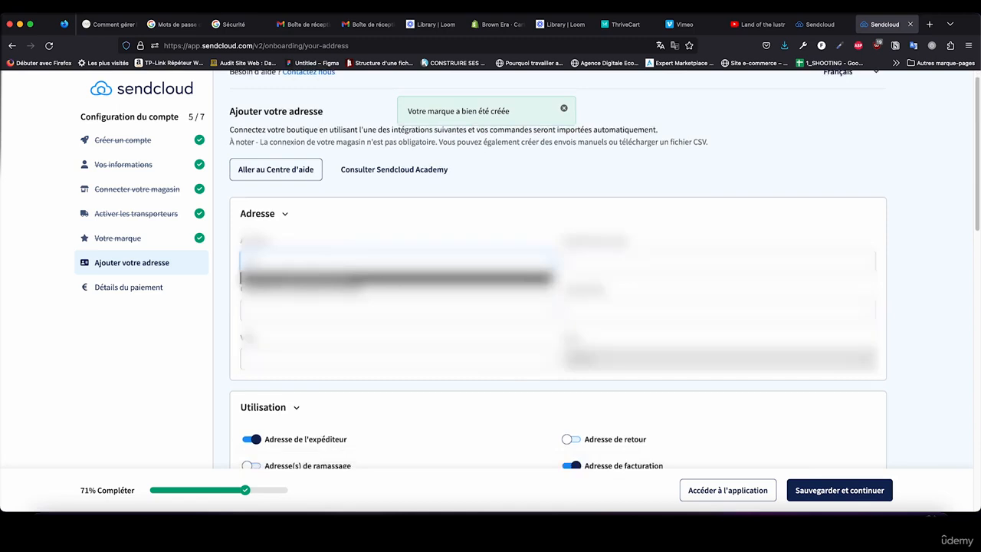
left_click(468, 280)
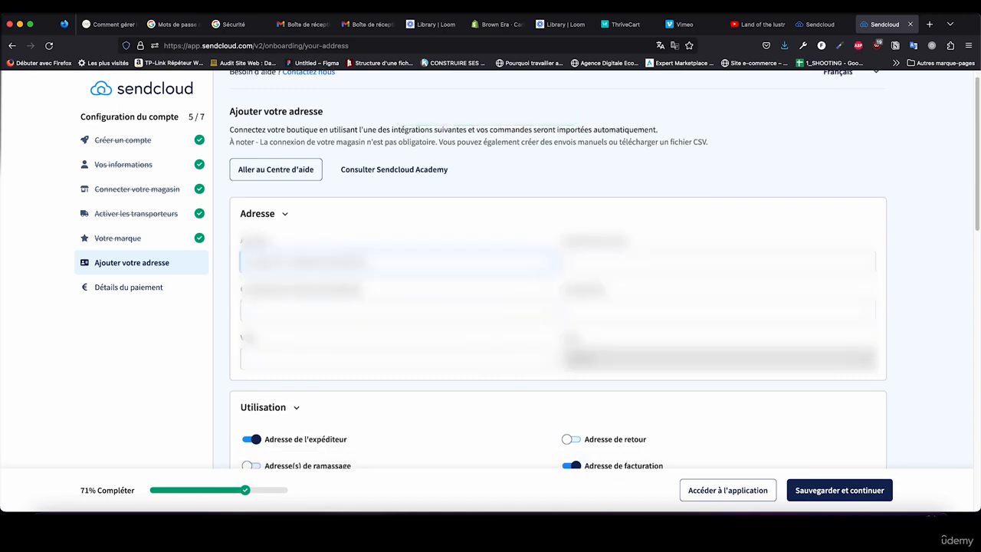
key("BackSpace")
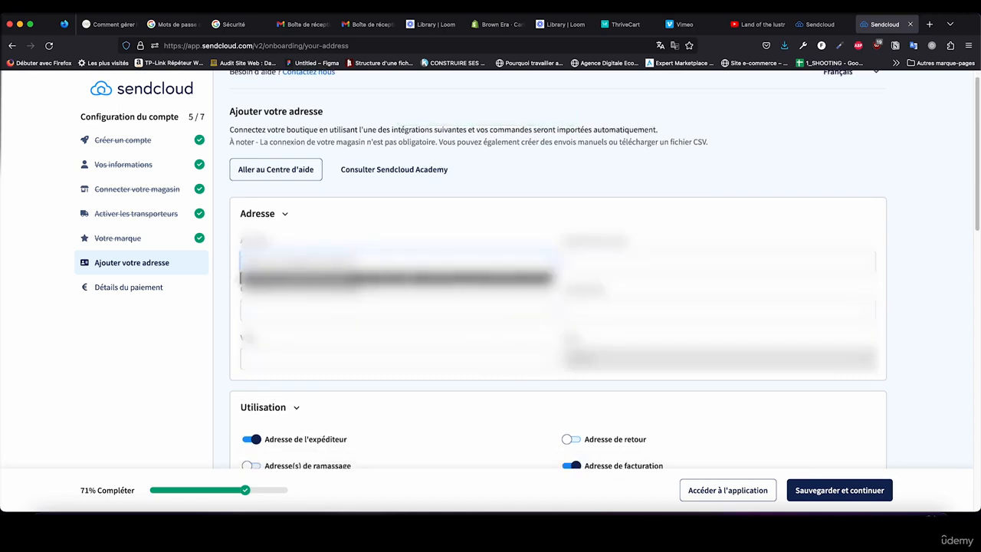
left_click(644, 262)
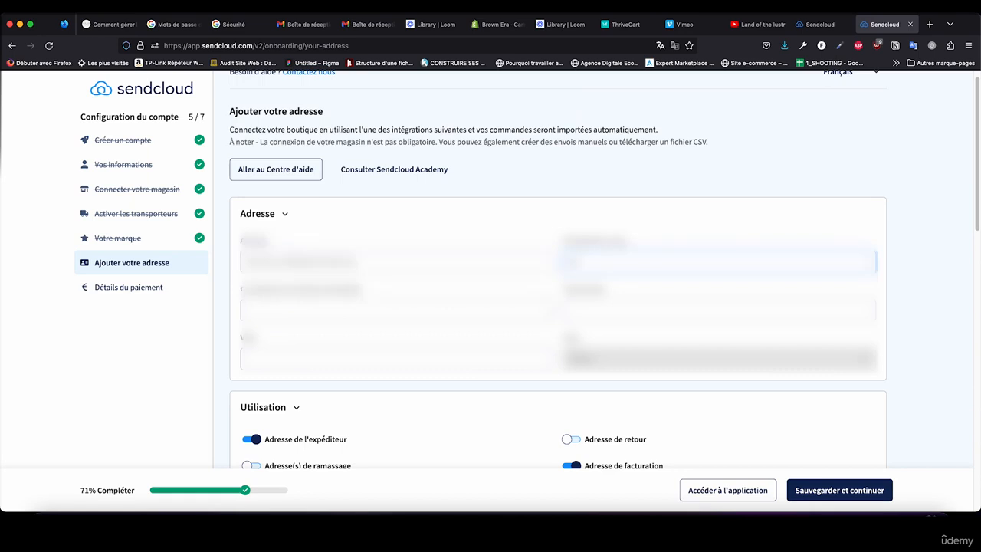
left_click(605, 310)
type("7")
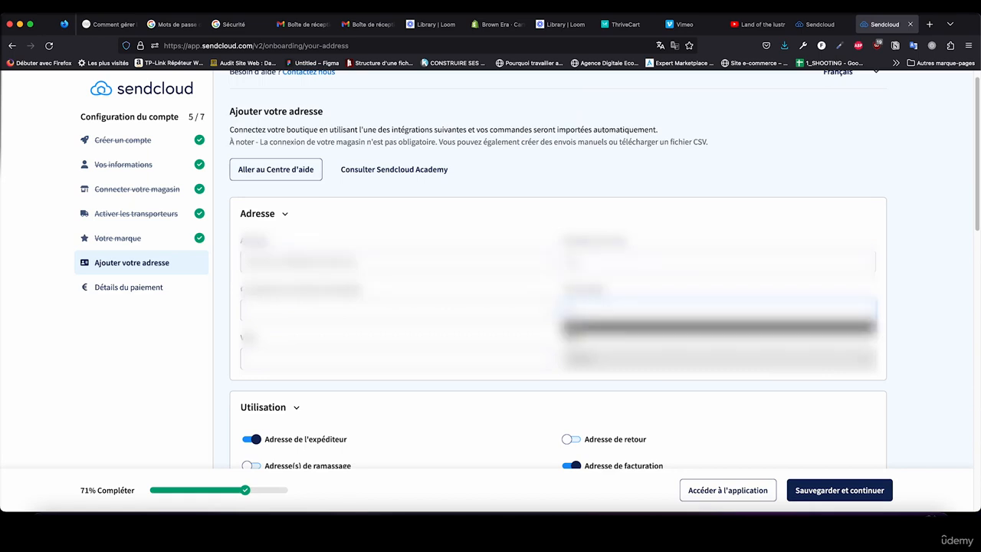
left_click(452, 358)
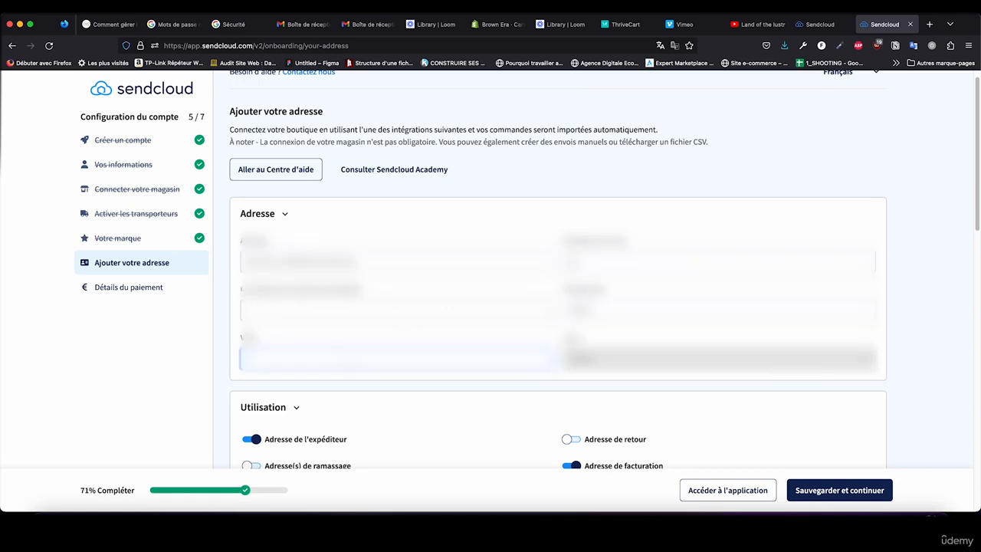
type("paris")
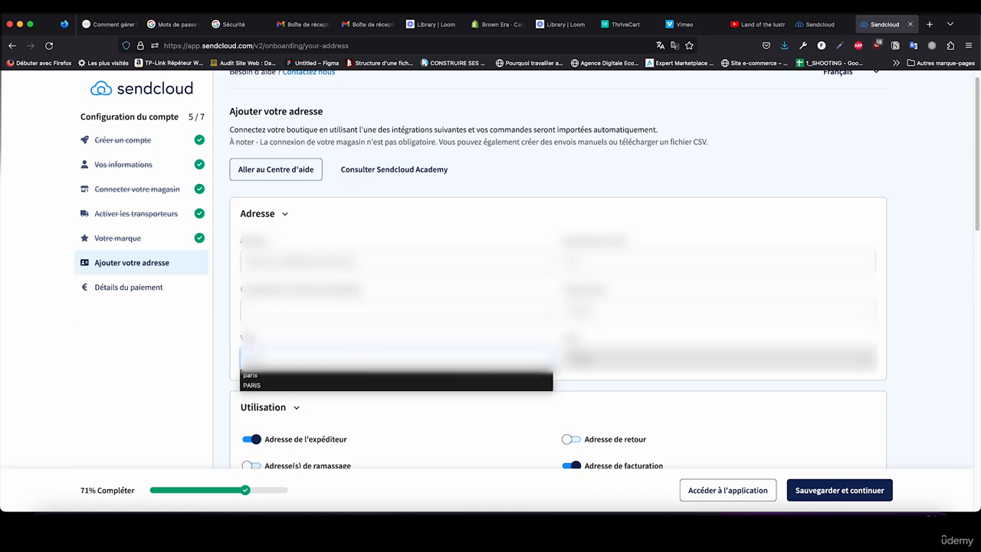
Step: Enter the contact person's full name in the contact details of the address
scroll(398, 340, "down", 5)
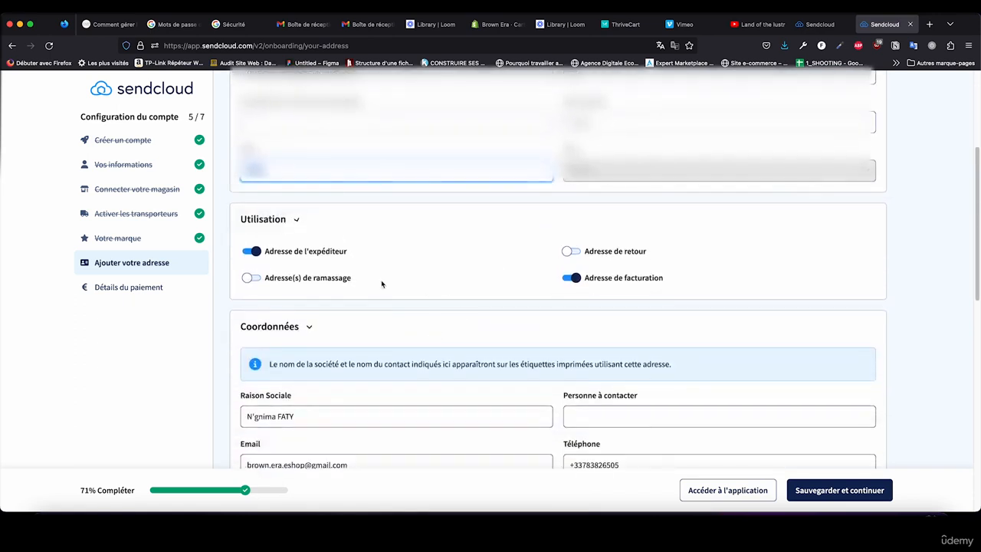
scroll(470, 182, "down", 2)
scroll(491, 260, "down", 3)
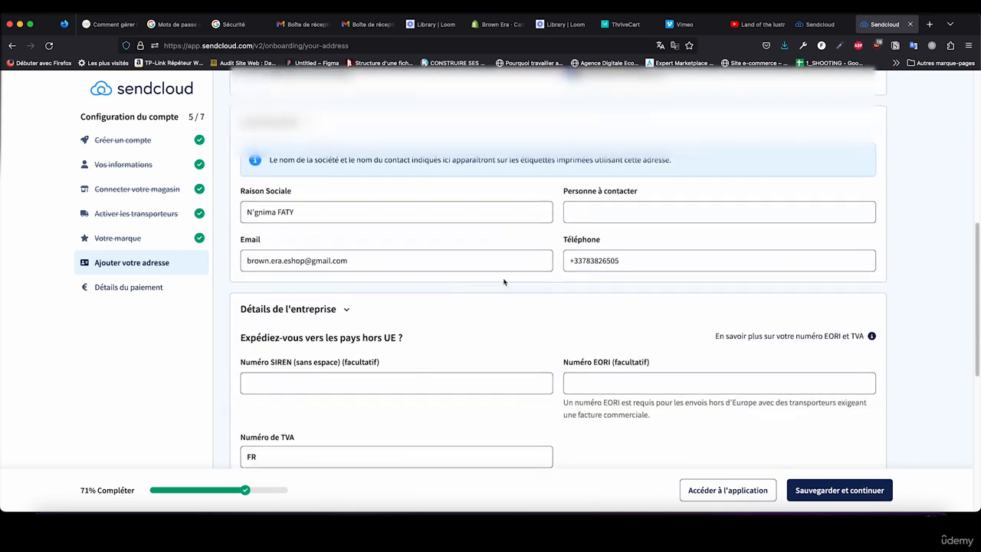
left_click(350, 215)
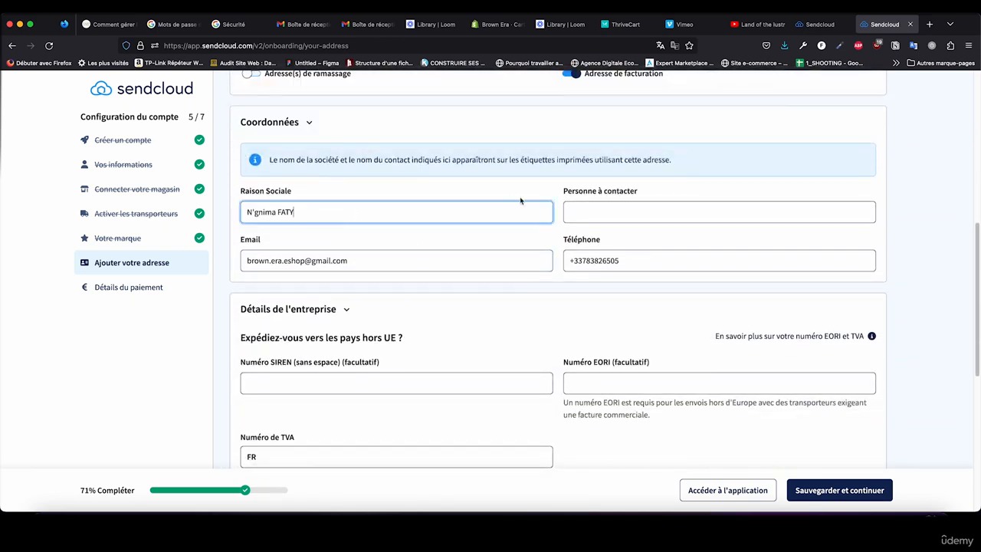
left_click(573, 212)
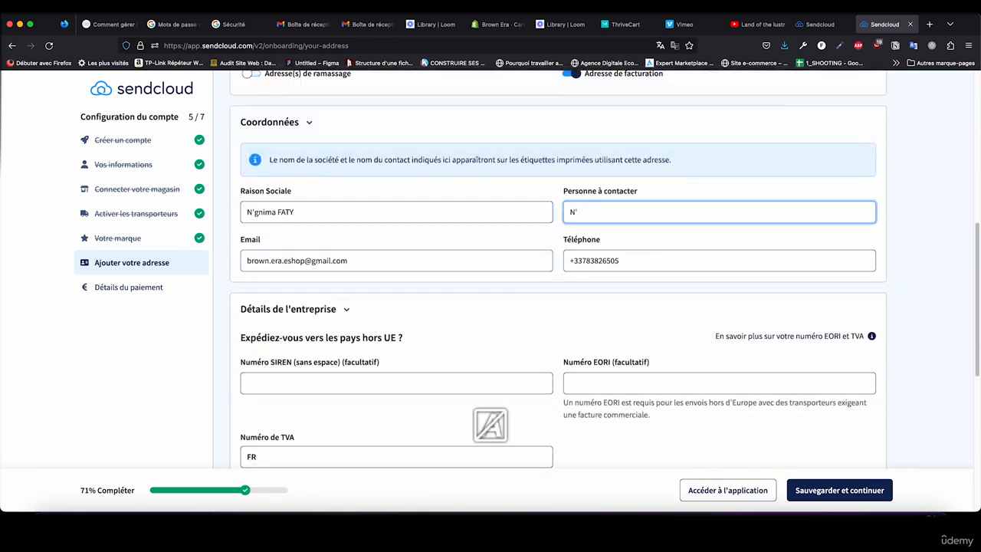
Step: Declare in the company details that there is no VAT number, leaving the optional SIREN number empty
scroll(531, 324, "down", 2)
scroll(470, 273, "down", 2)
scroll(321, 324, "up", 2)
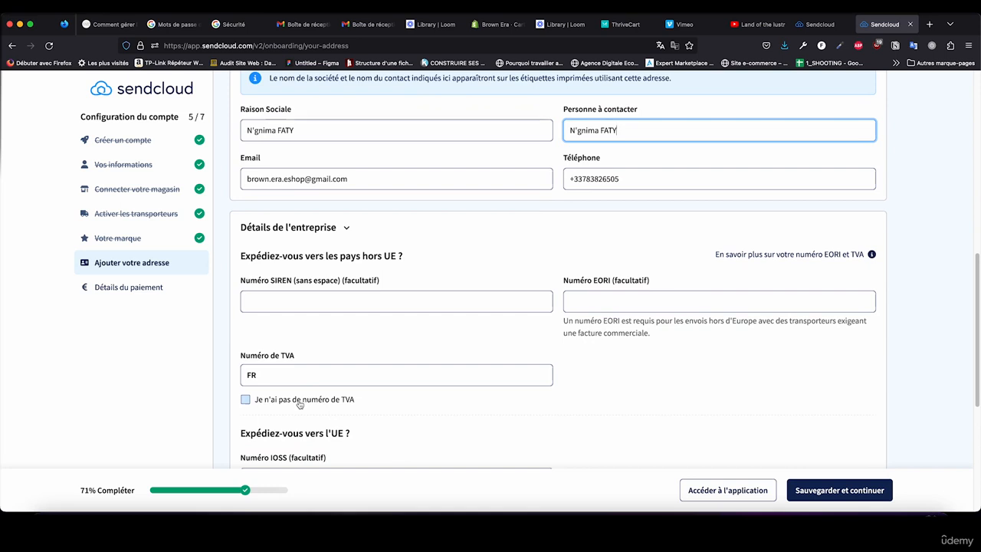
left_click(299, 405)
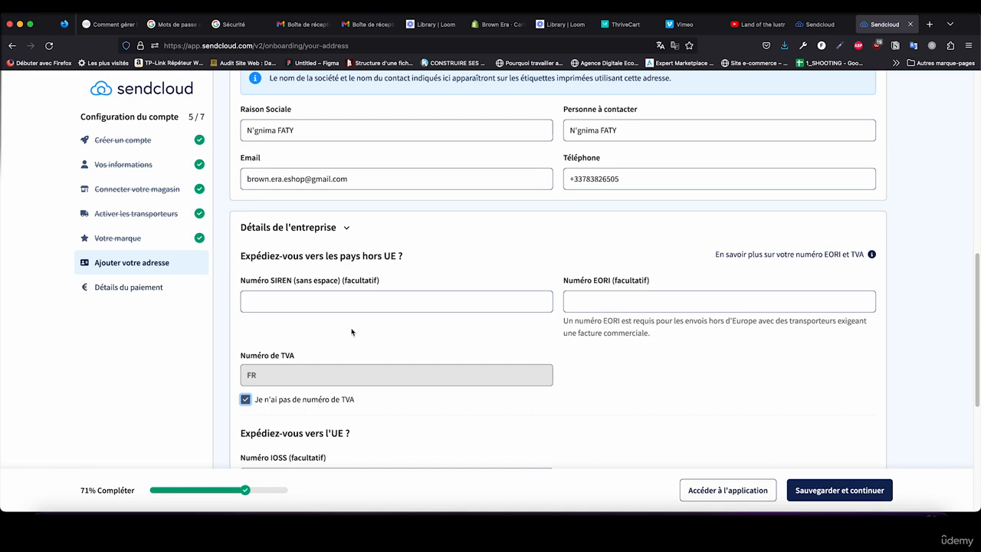
left_click(328, 300)
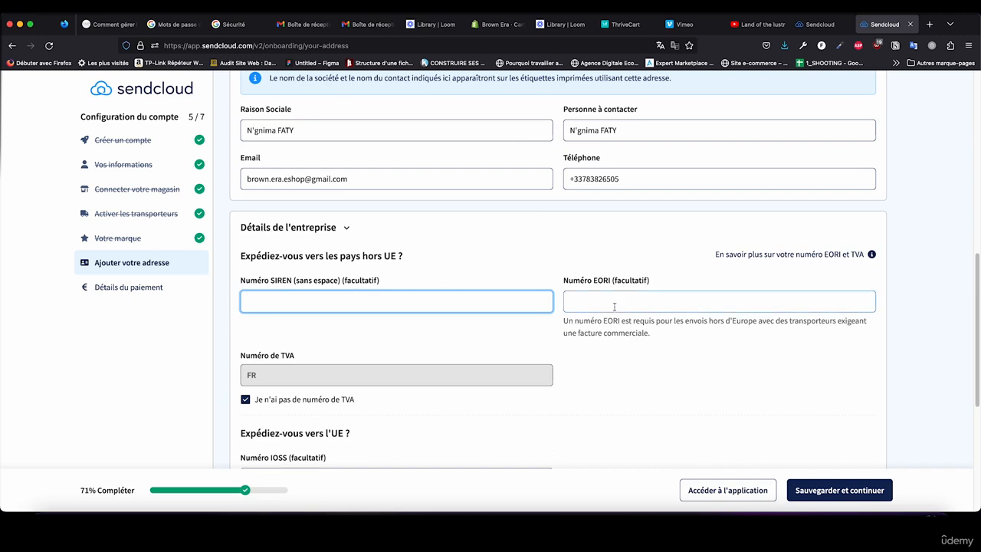
Step: Assign the Brown Era brand to the address, then save it and agree to proceed without a SIREN number
scroll(620, 290, "down", 1)
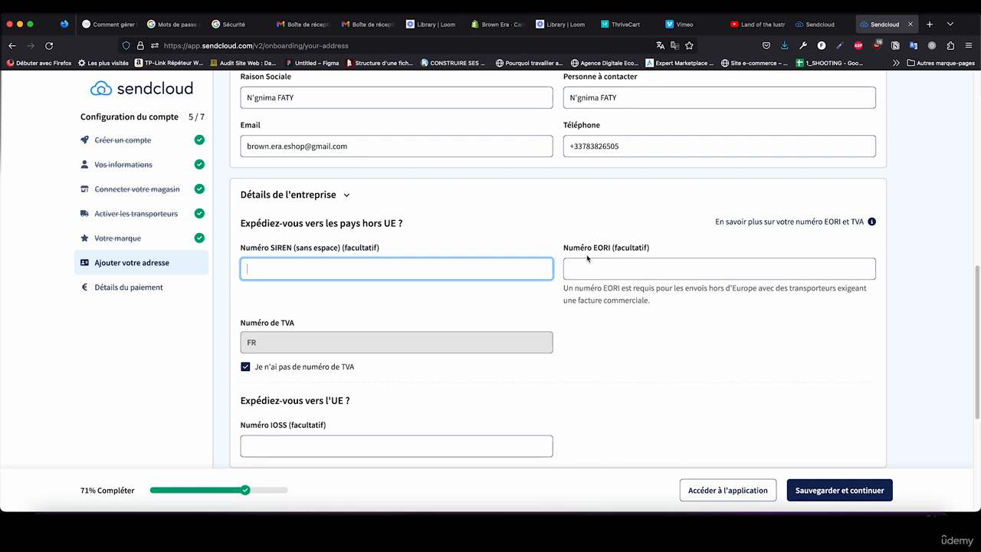
scroll(681, 324, "down", 2)
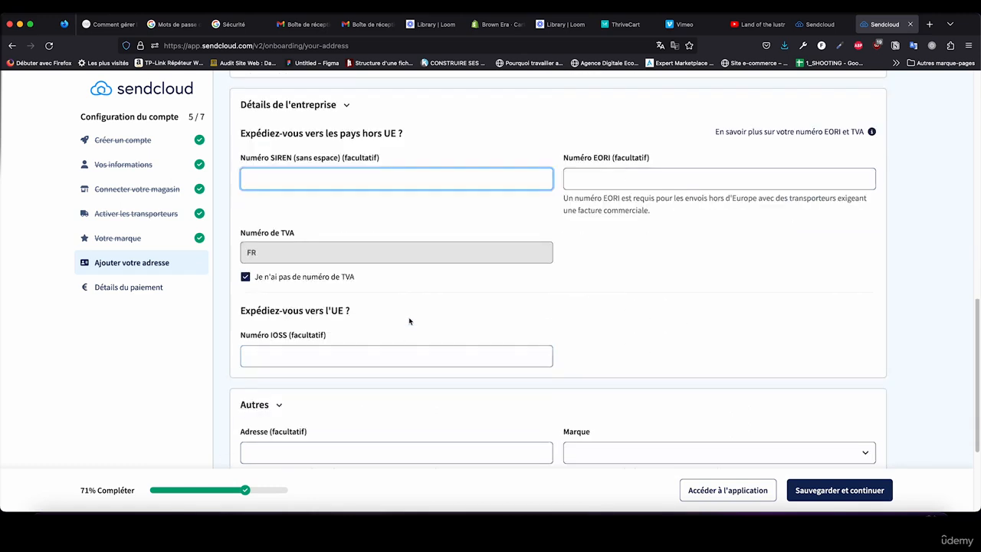
scroll(393, 341, "down", 2)
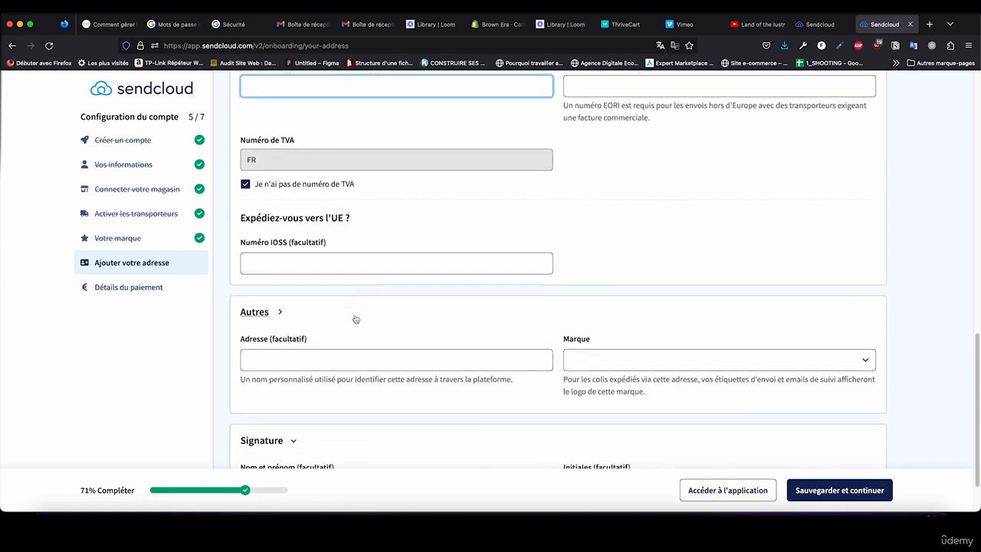
scroll(355, 318, "down", 1)
left_click(621, 330)
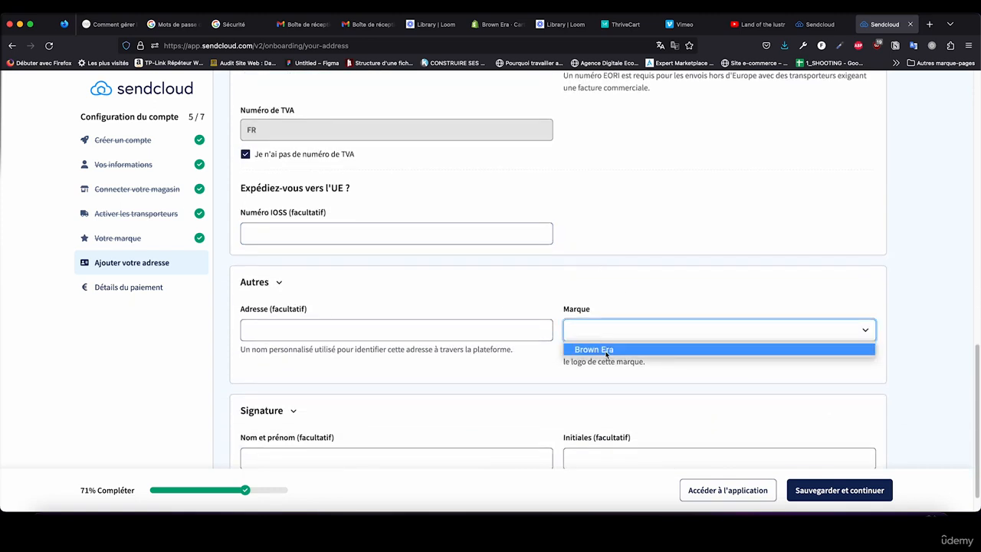
left_click(609, 350)
scroll(499, 310, "down", 1)
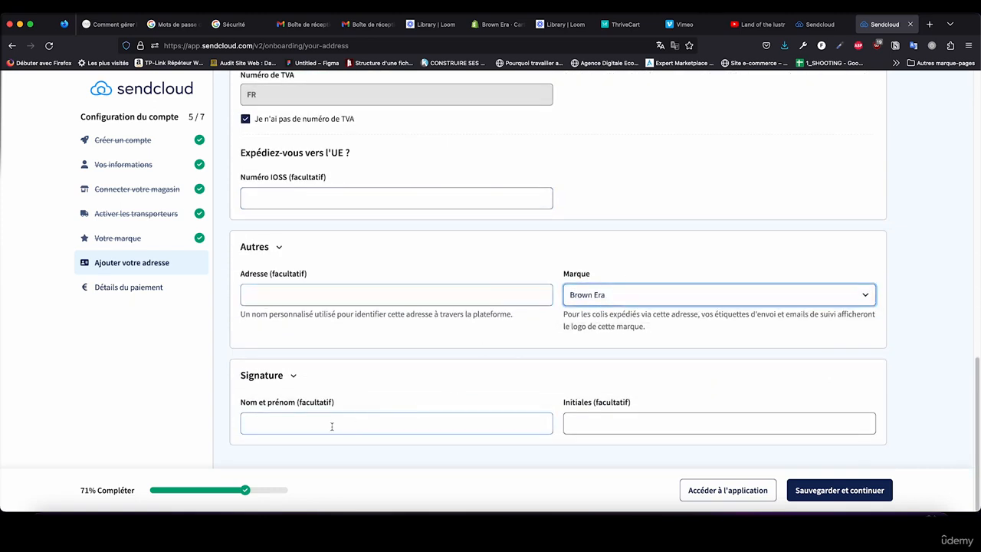
left_click(811, 491)
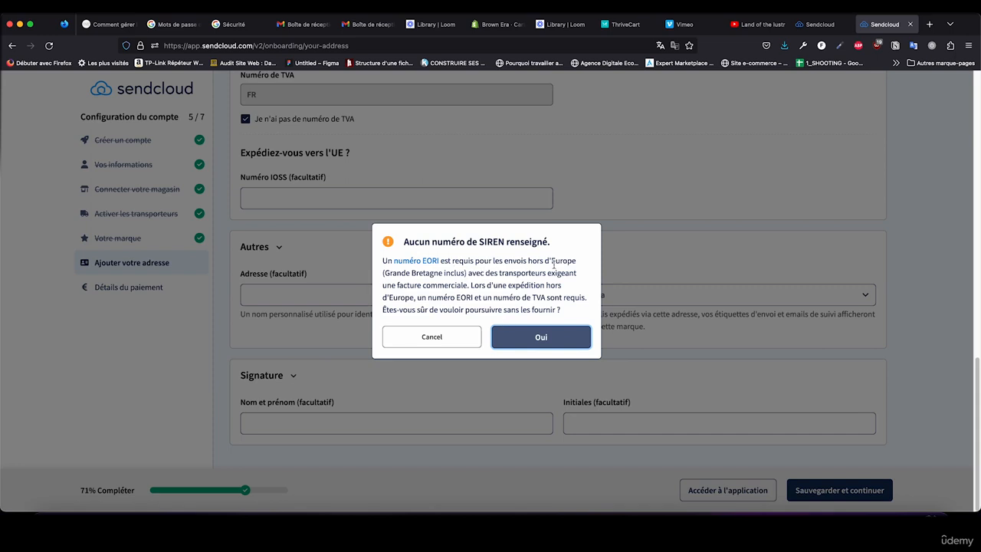
left_click(541, 338)
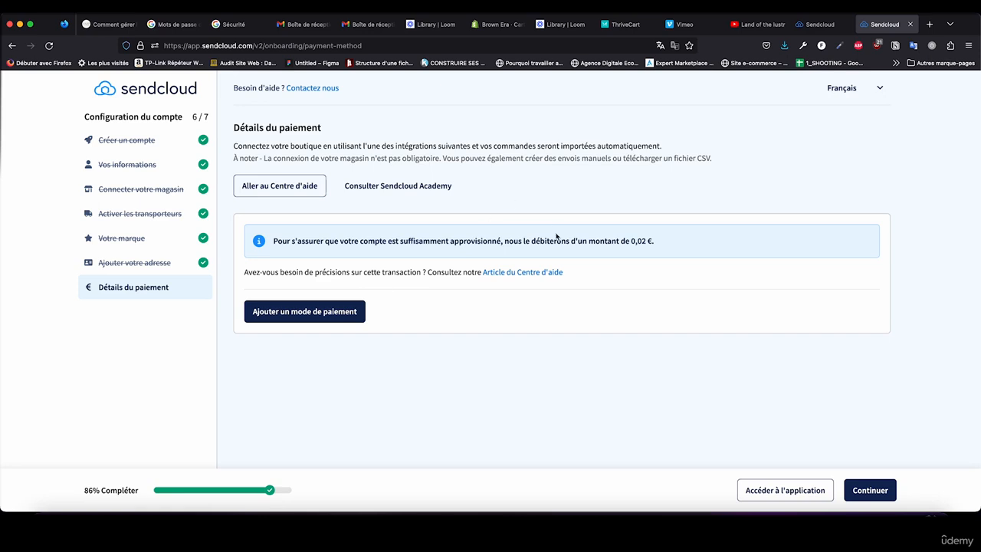
Step: Add a payment method with the card number and card details, authorise automatic debiting of future invoices and pay the 0,02 € charge
left_click(363, 311)
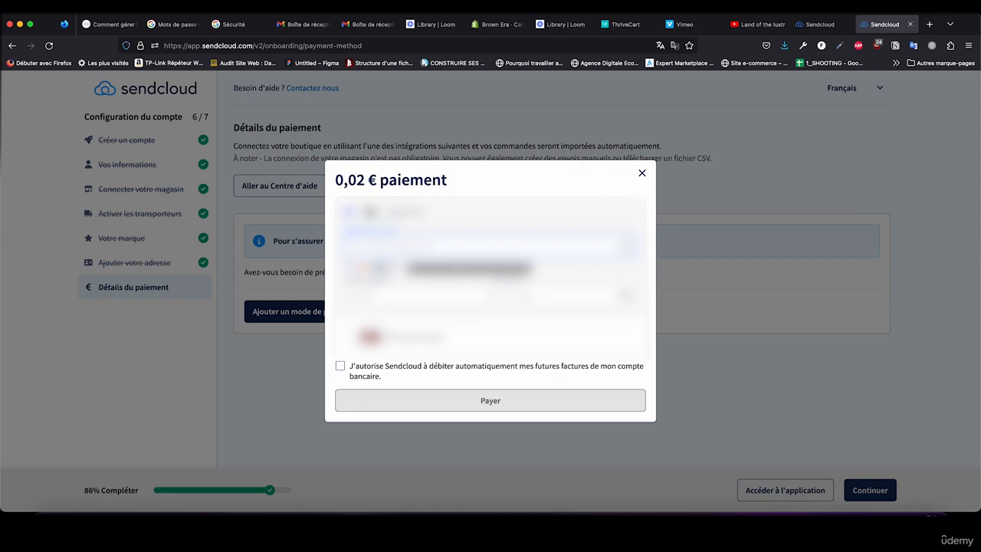
type("****************")
left_click(364, 297)
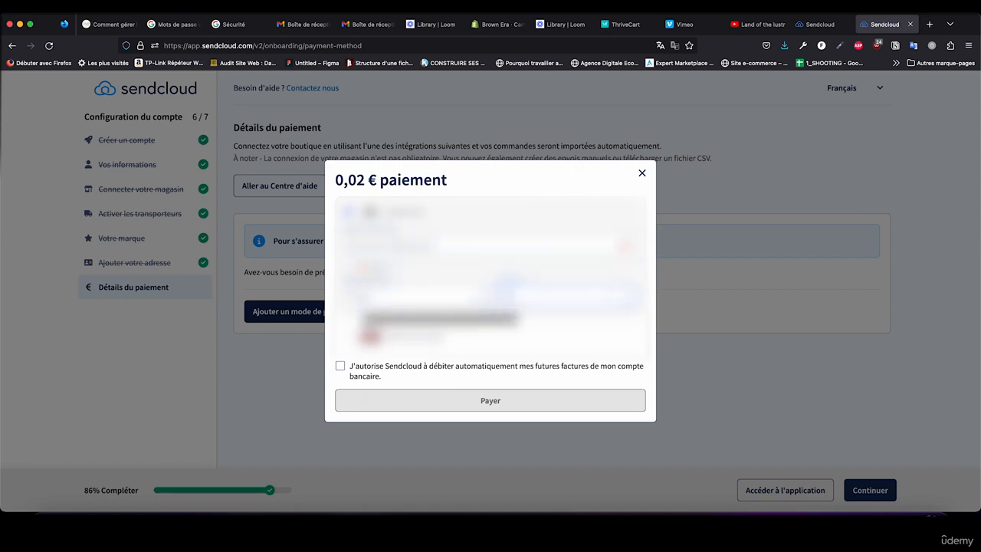
left_click(339, 365)
left_click(400, 401)
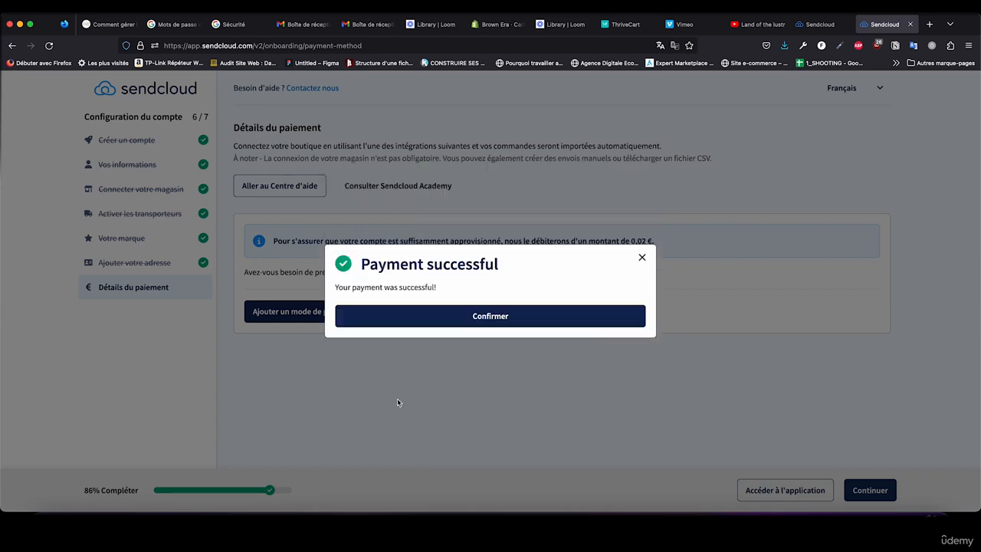
Step: Acknowledge the completed payment and continue past the payment details to finish the account configuration
left_click(401, 320)
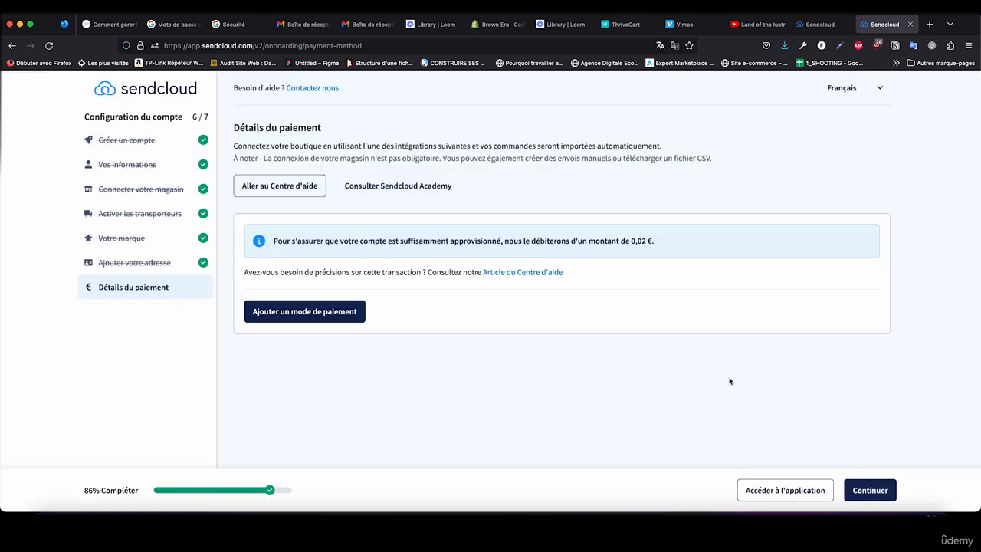
left_click(869, 490)
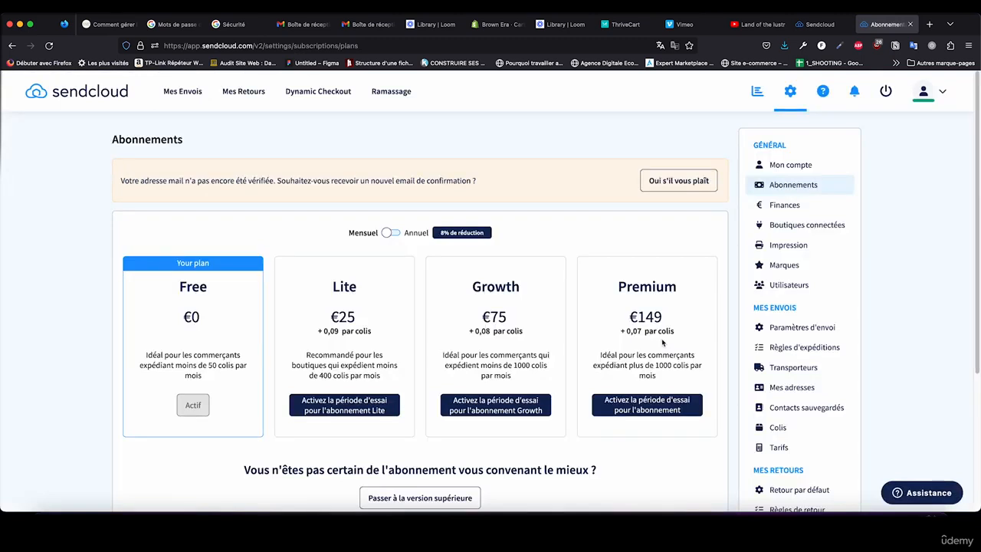
Step: Request a new verification e-mail, confirm the address through the newest Sendcloud message in Gmail, and reload the Sendcloud subscriptions page
left_click(698, 189)
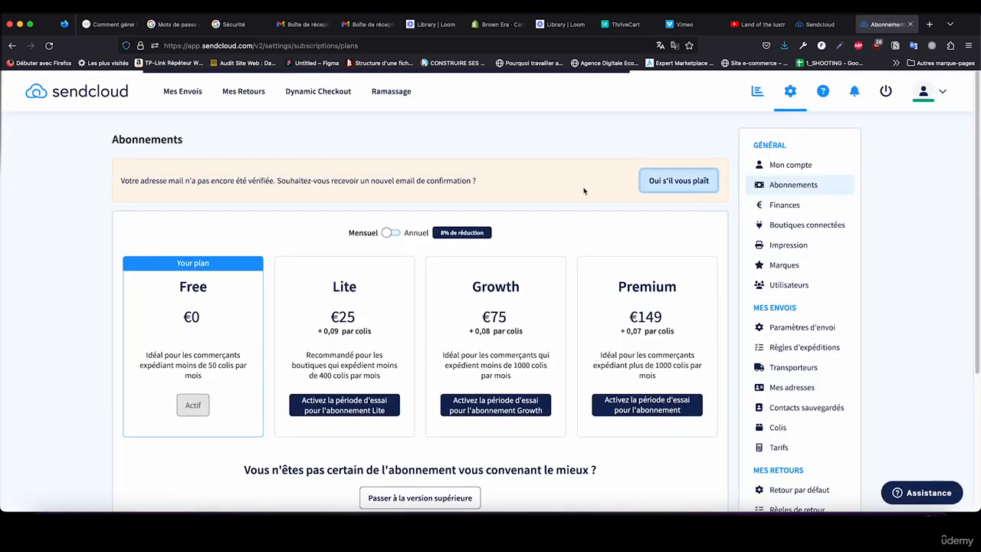
left_click(365, 25)
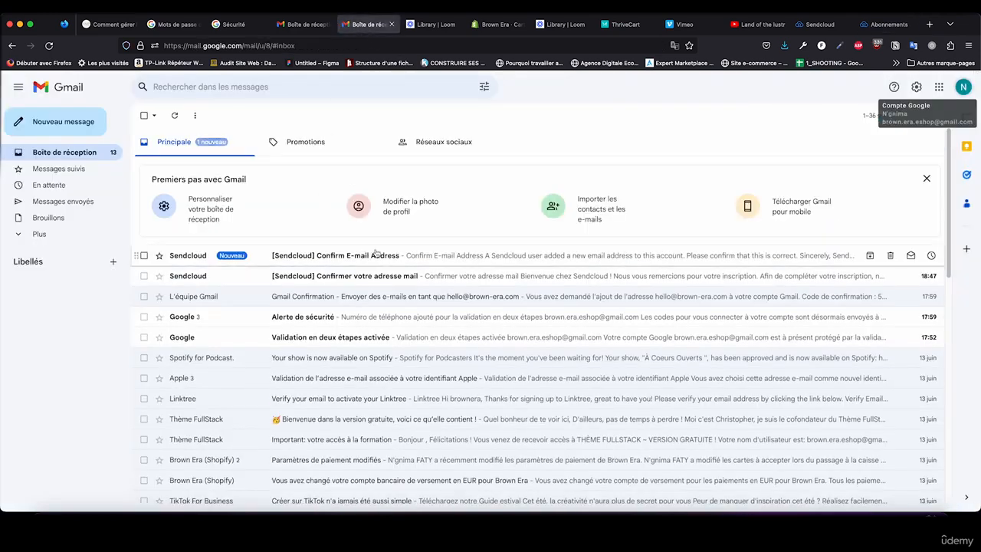
left_click(376, 255)
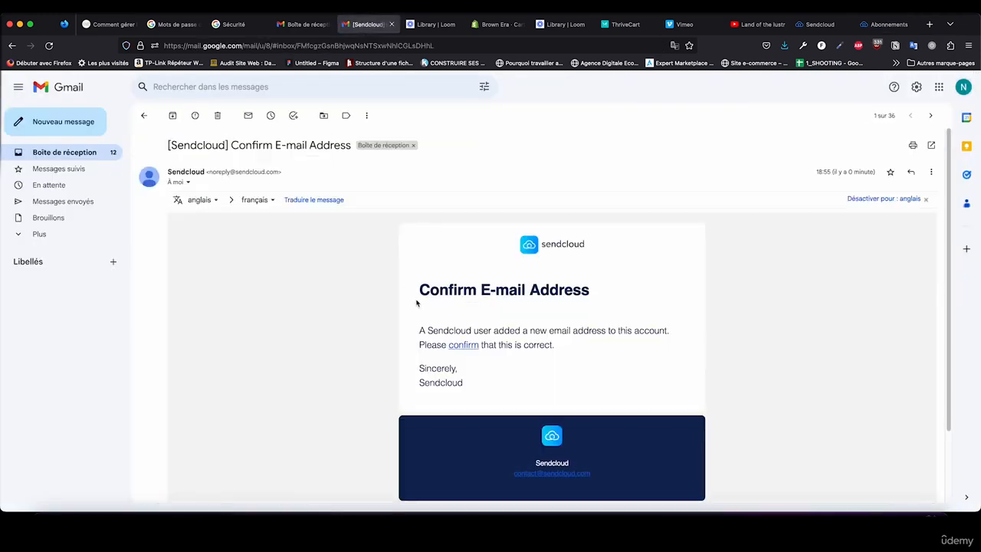
left_click(469, 346)
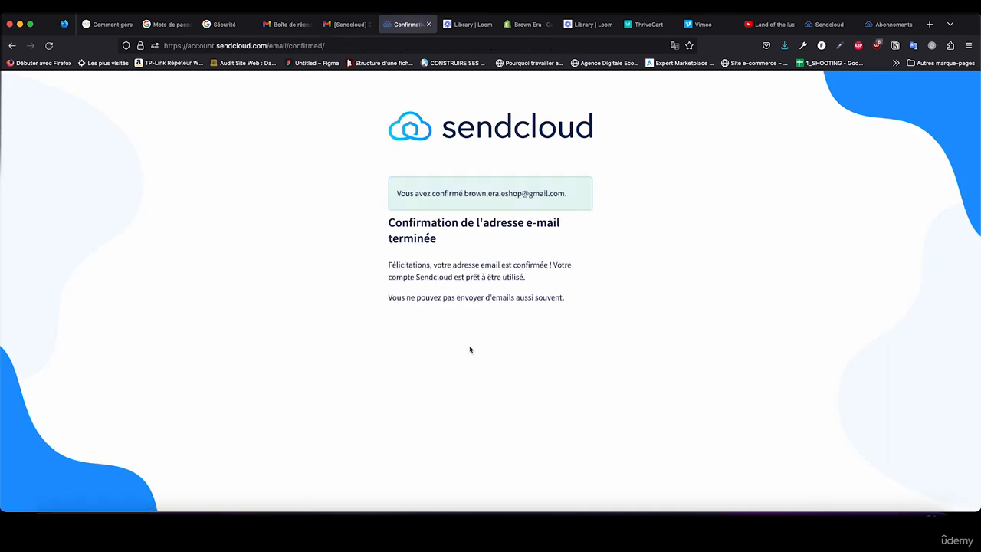
left_click(891, 25)
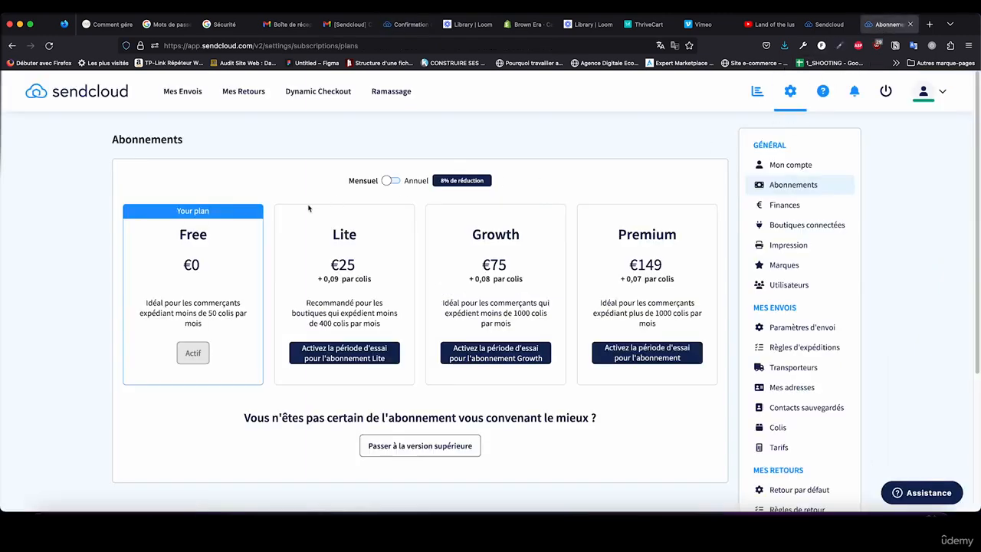
left_click(50, 46)
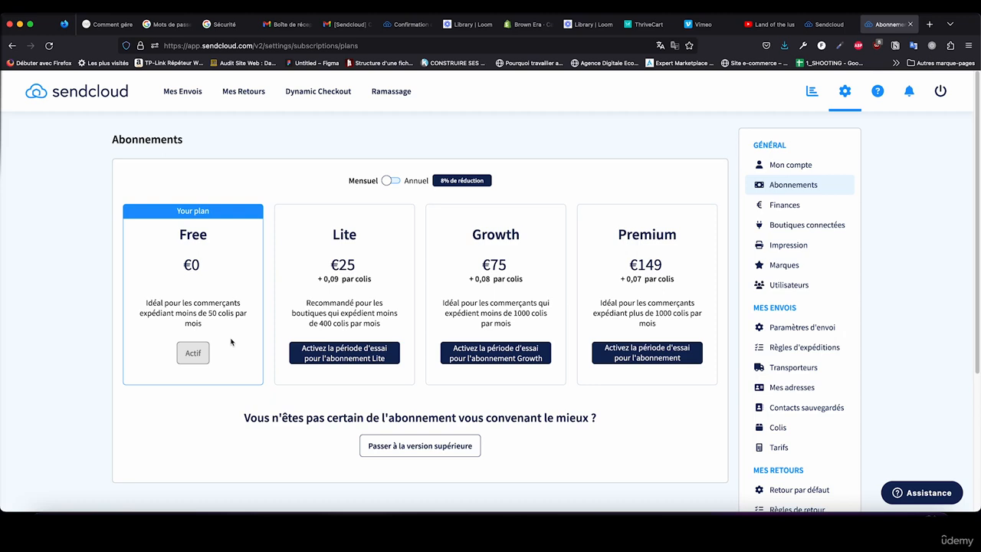
Step: Open the shipping rates price list in the settings and check the available shipping countries without choosing one
scroll(843, 372, "down", 3)
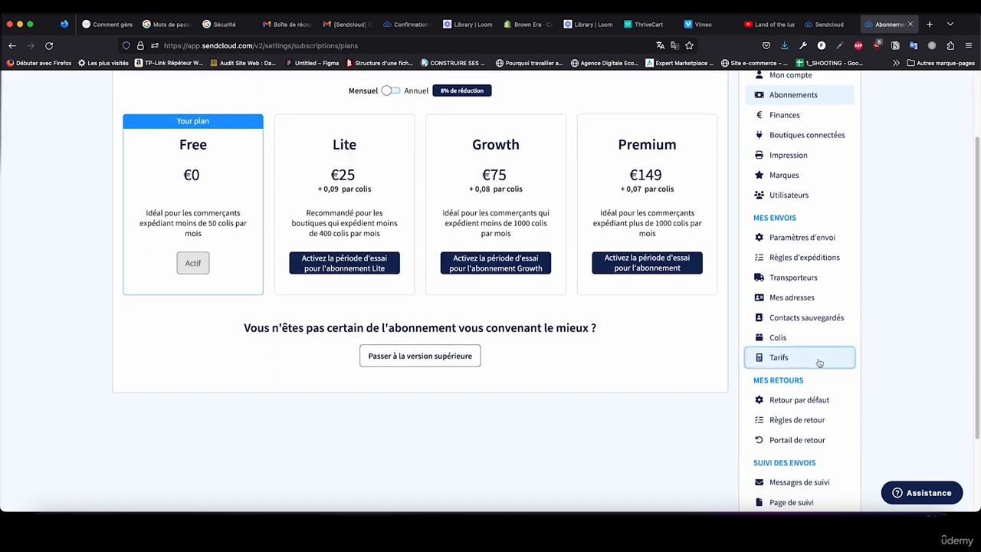
left_click(843, 359)
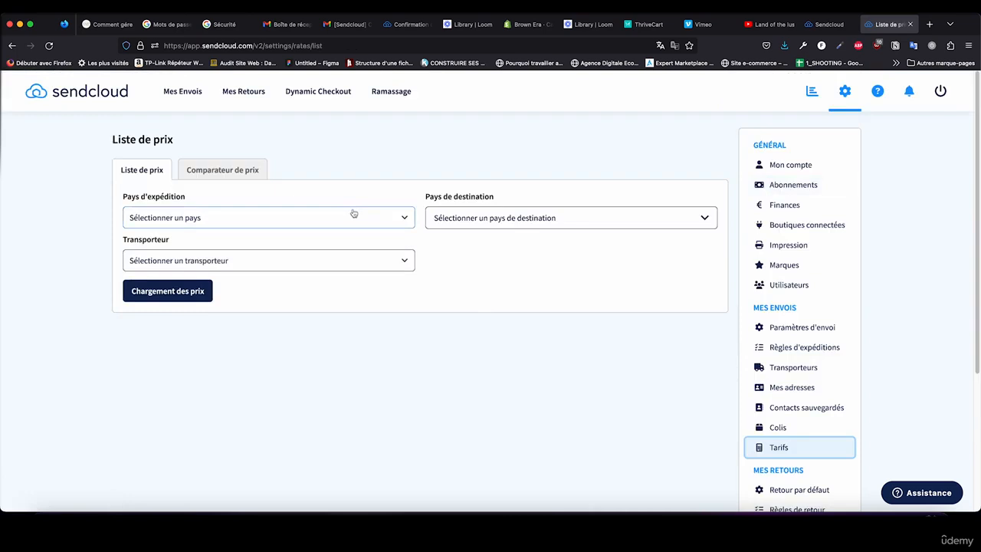
left_click(318, 220)
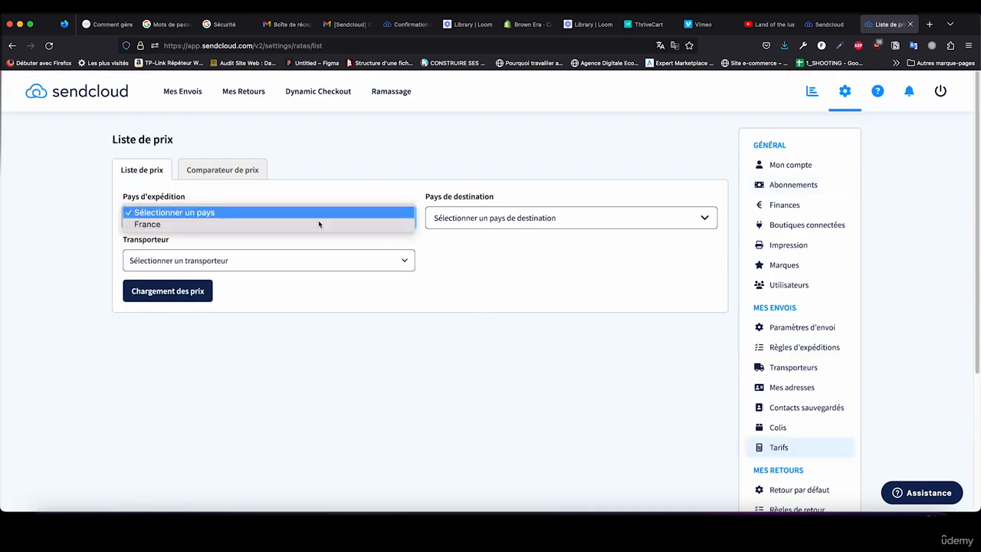
left_click(301, 193)
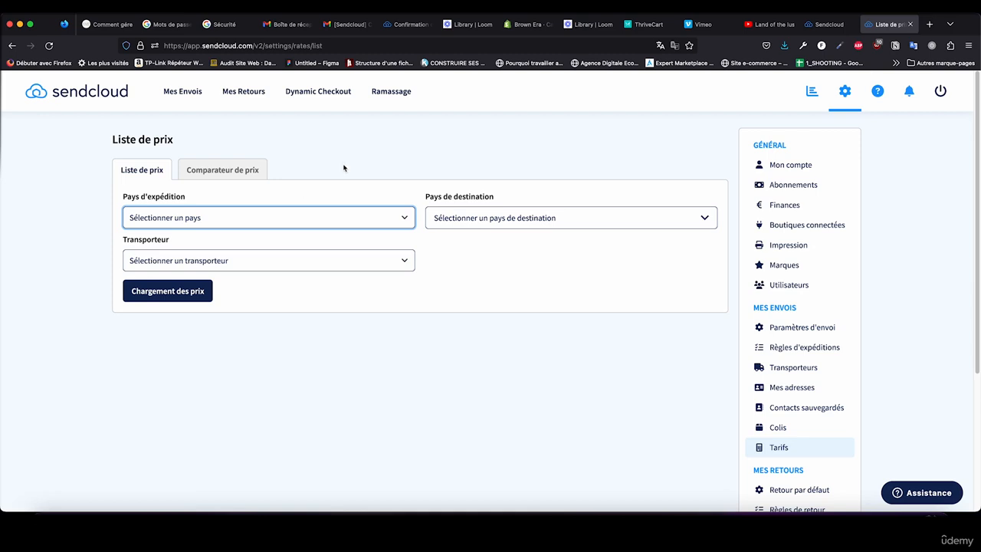
Step: Switch to the Brown Era Shopify admin and examine the general shipping profile's zones and rates for Belgique, DOM-TOM, France and Luxembourg
left_click_drag(512, 25, 793, 31)
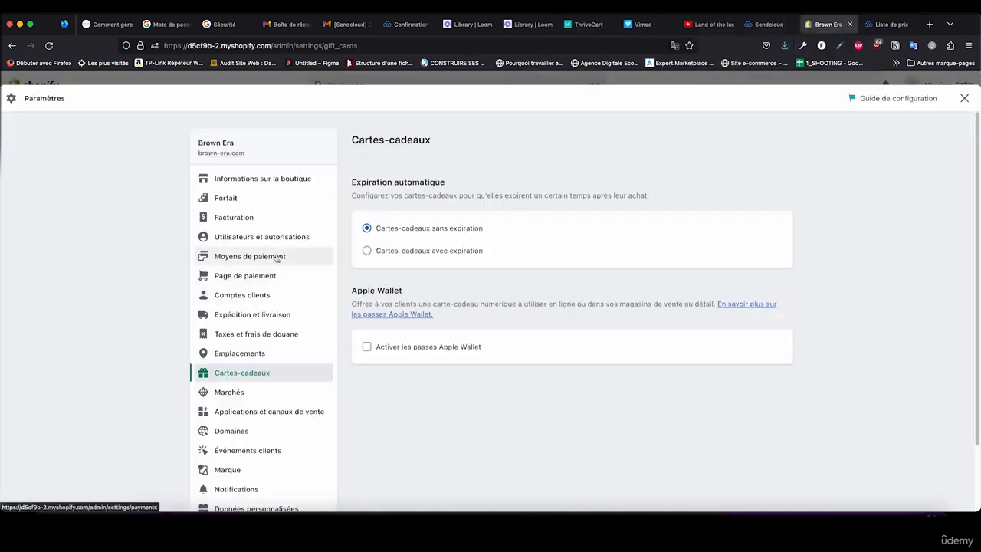
left_click(278, 315)
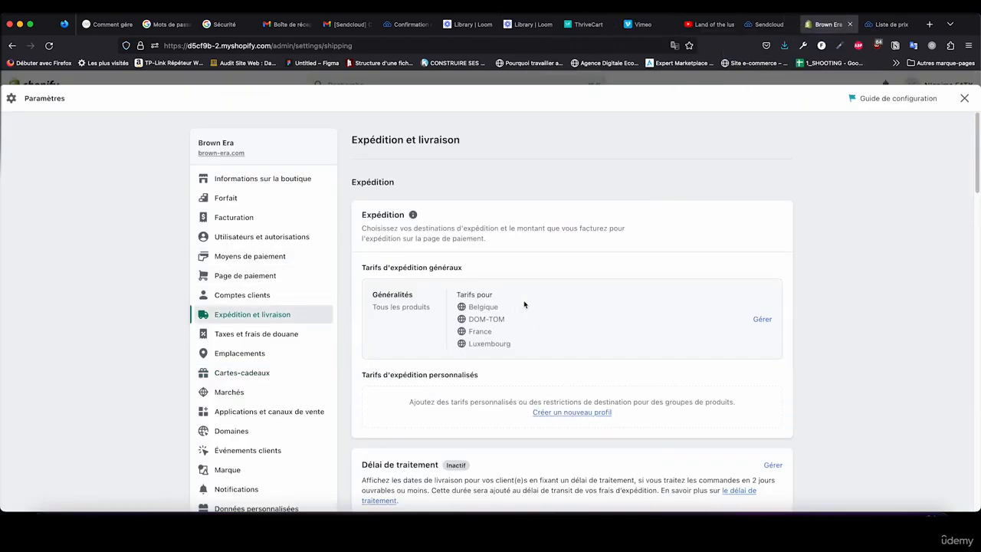
left_click(761, 320)
scroll(604, 317, "down", 2)
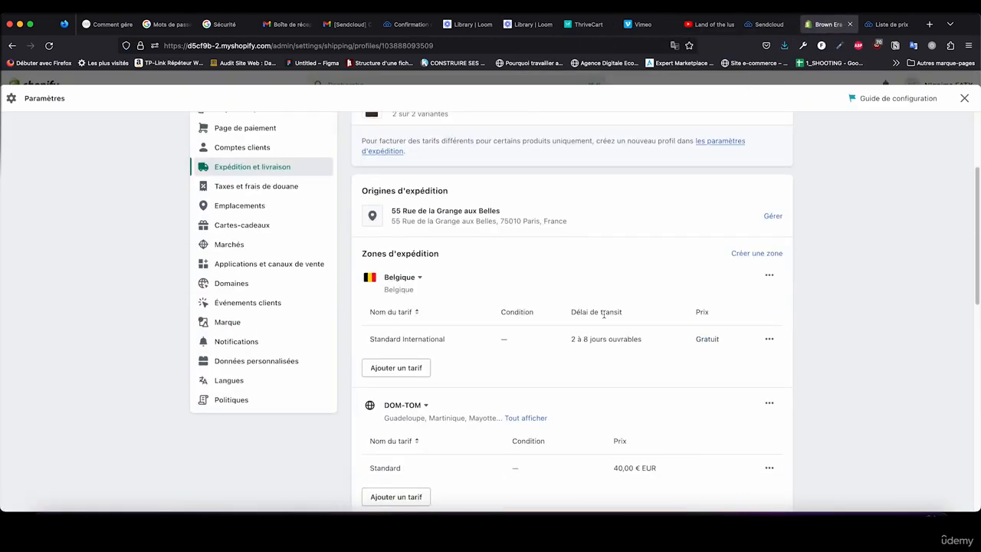
scroll(604, 317, "down", 4)
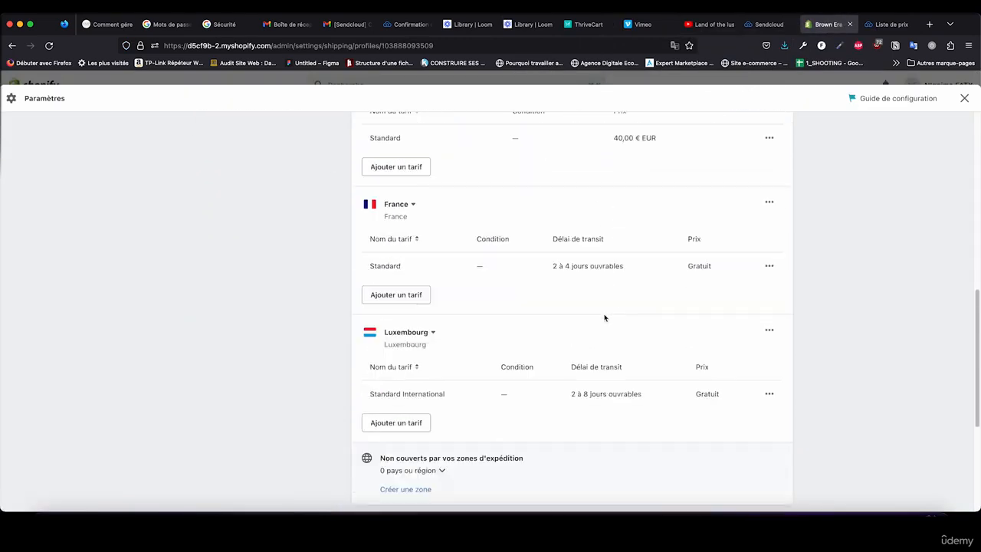
scroll(604, 318, "up", 3)
scroll(604, 317, "up", 1)
scroll(541, 325, "down", 1)
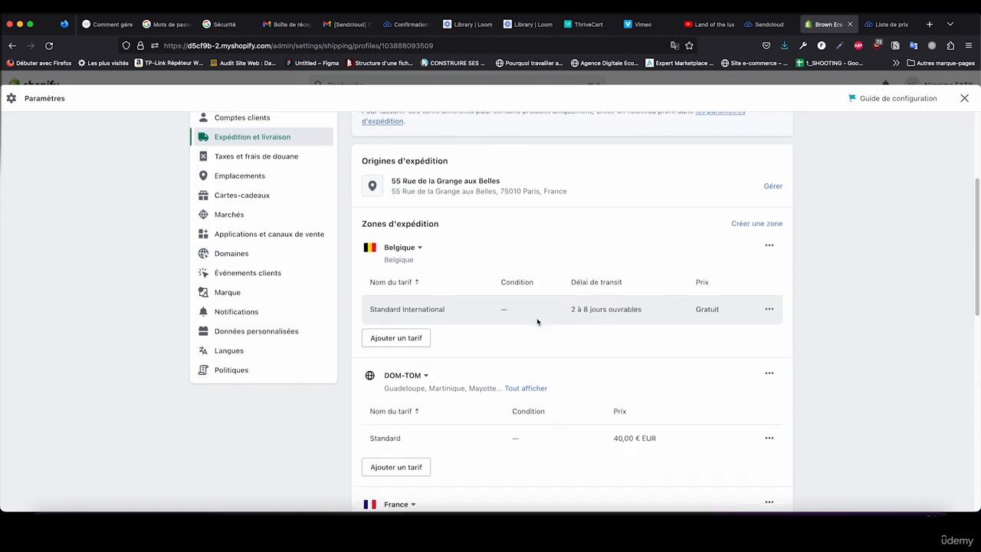
scroll(538, 322, "down", 1)
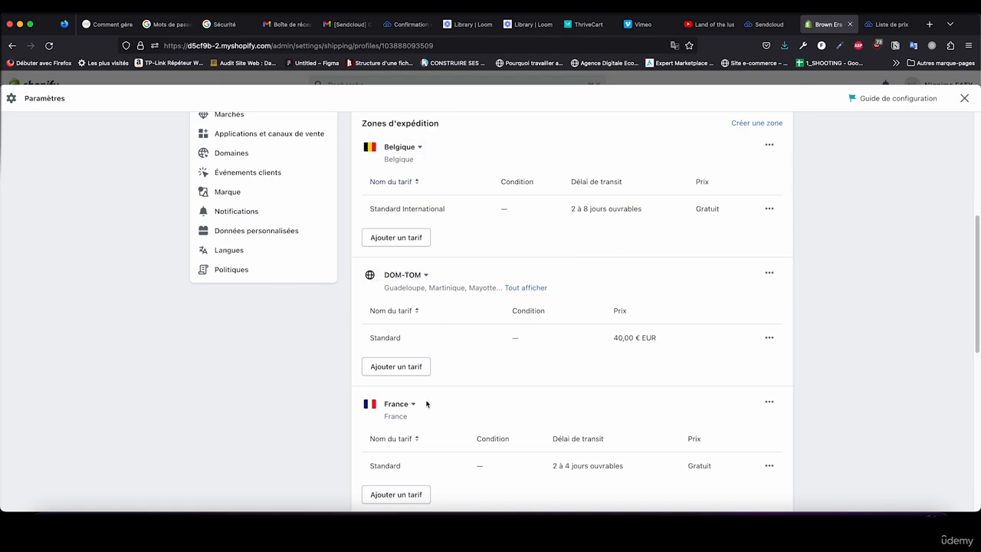
scroll(432, 390, "down", 4)
scroll(435, 384, "up", 4)
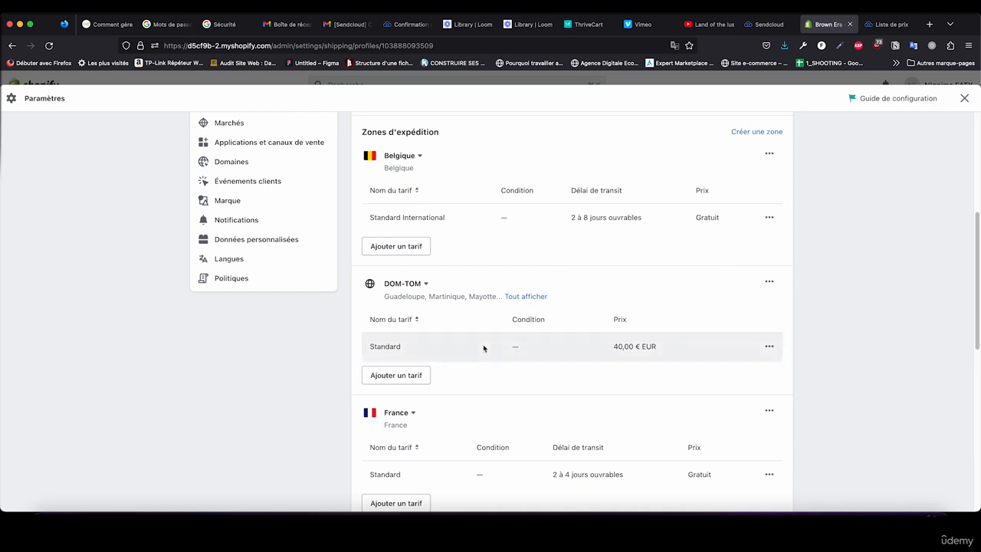
scroll(449, 257, "down", 2)
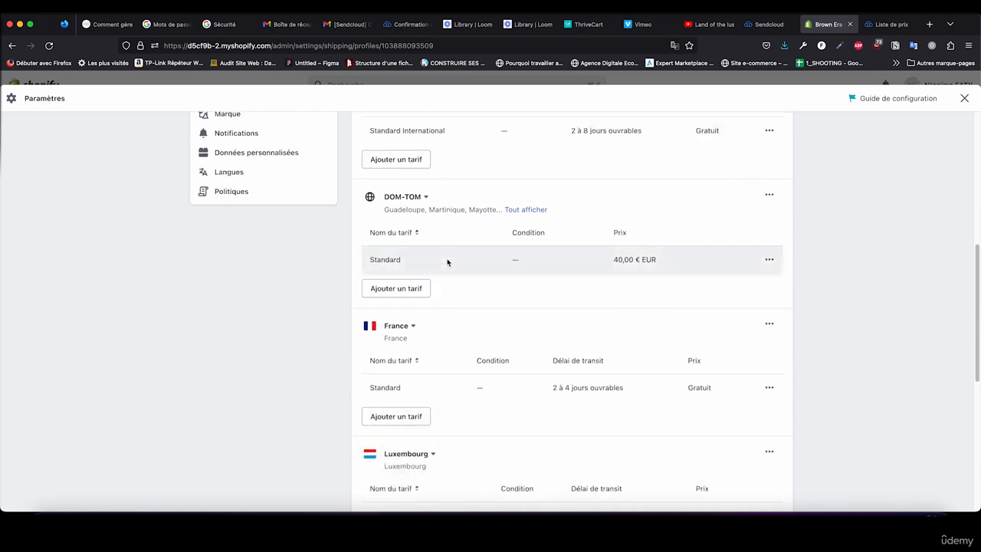
scroll(449, 261, "up", 2)
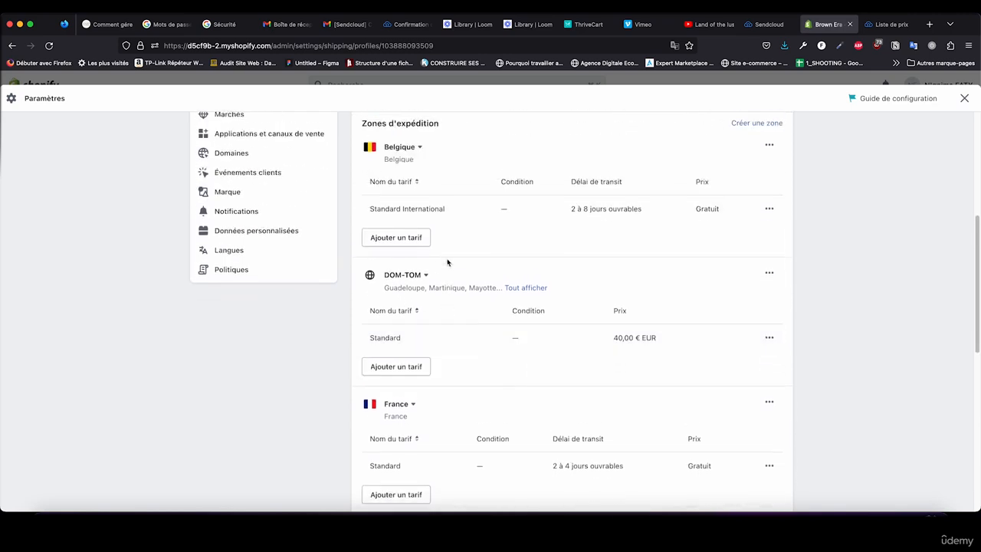
Step: Back in Sendcloud, load the Mondial Relay price list for shipments from France to France and review the rates by weight and plan
left_click(891, 24)
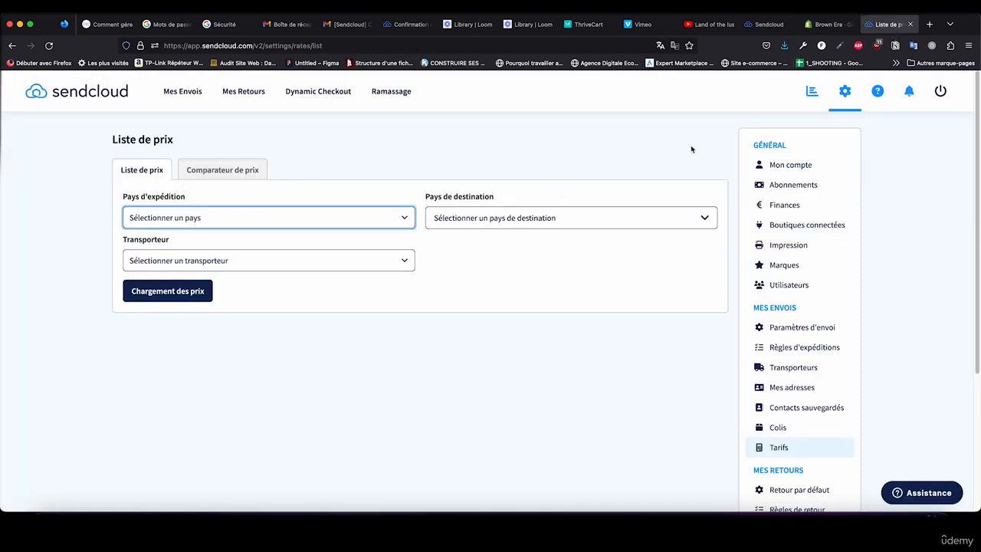
left_click(267, 218)
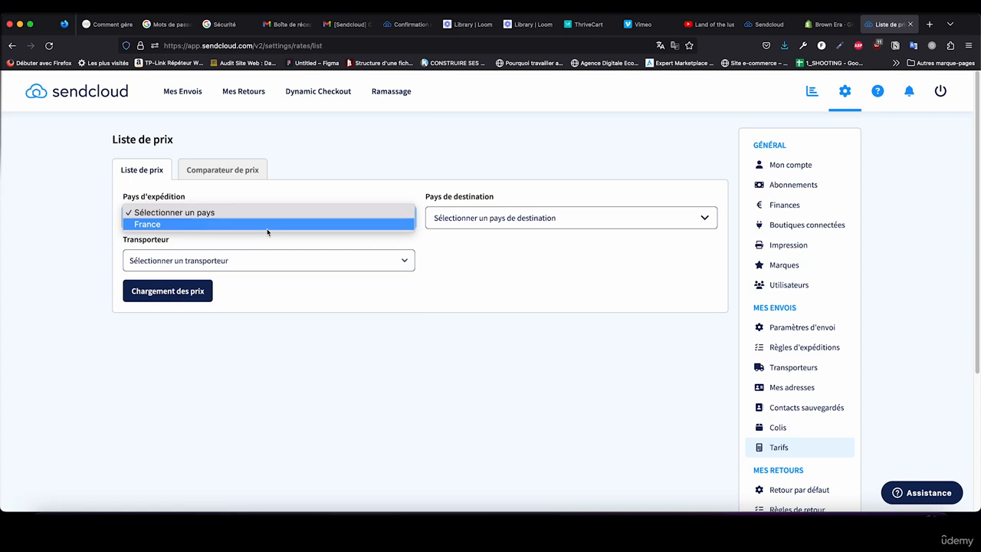
left_click(267, 227)
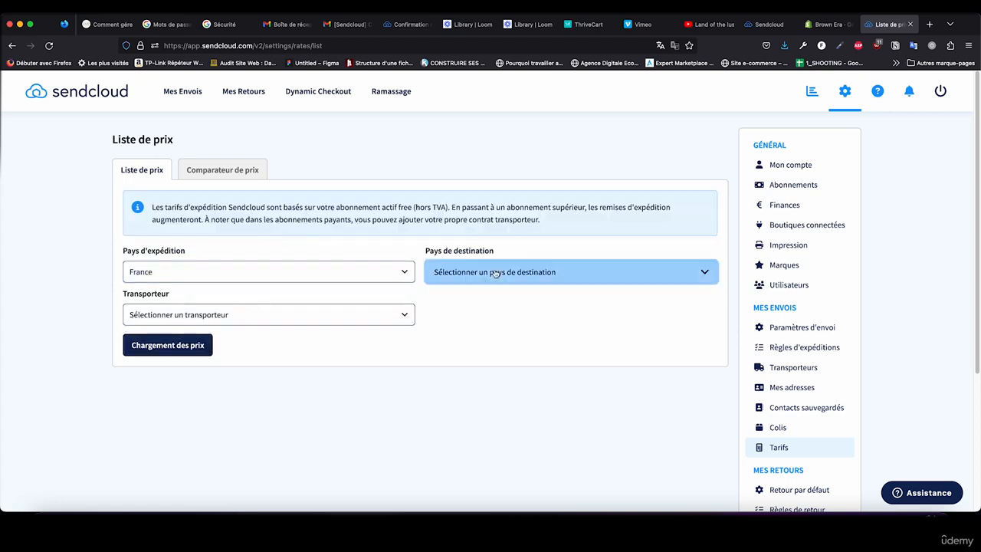
left_click(552, 272)
type("france")
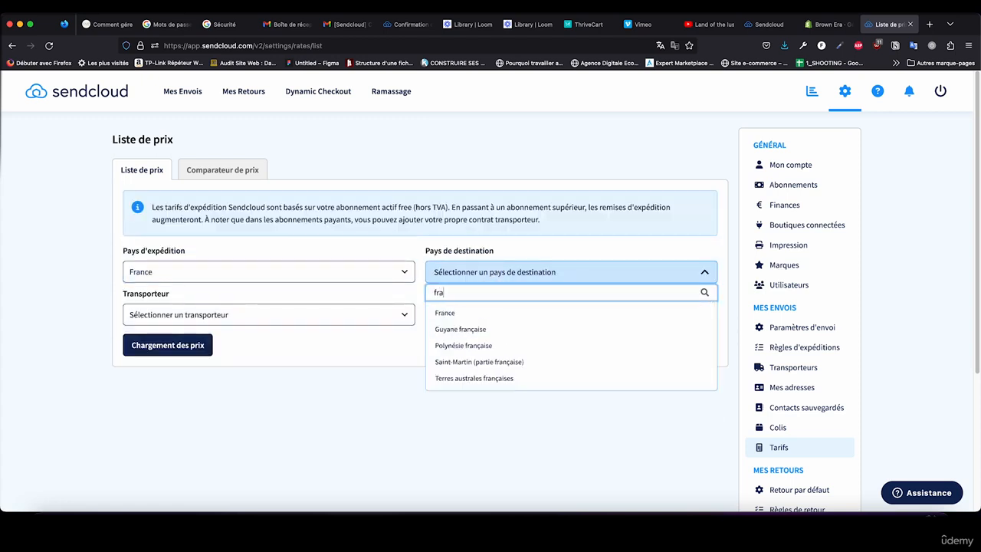
left_click(469, 314)
left_click(262, 313)
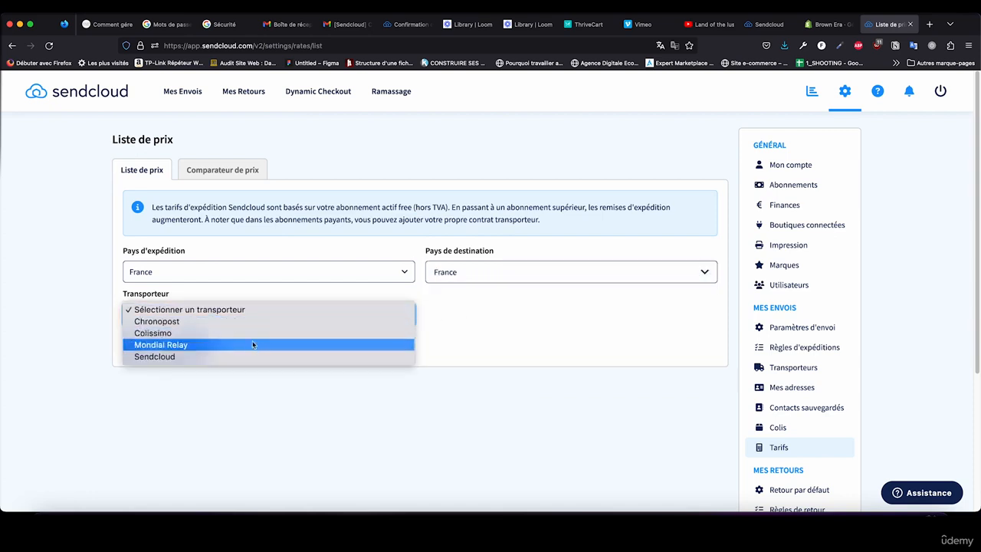
left_click(253, 345)
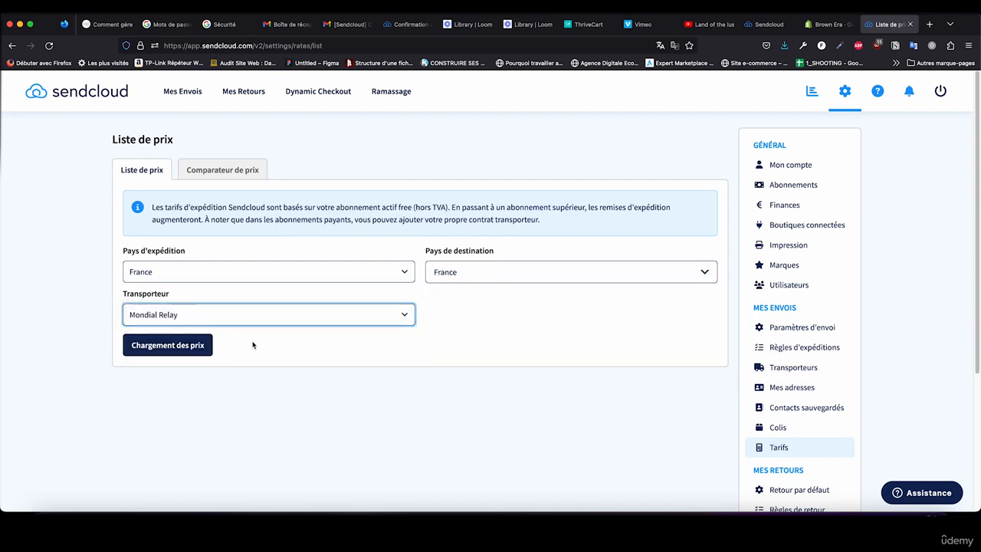
left_click(193, 321)
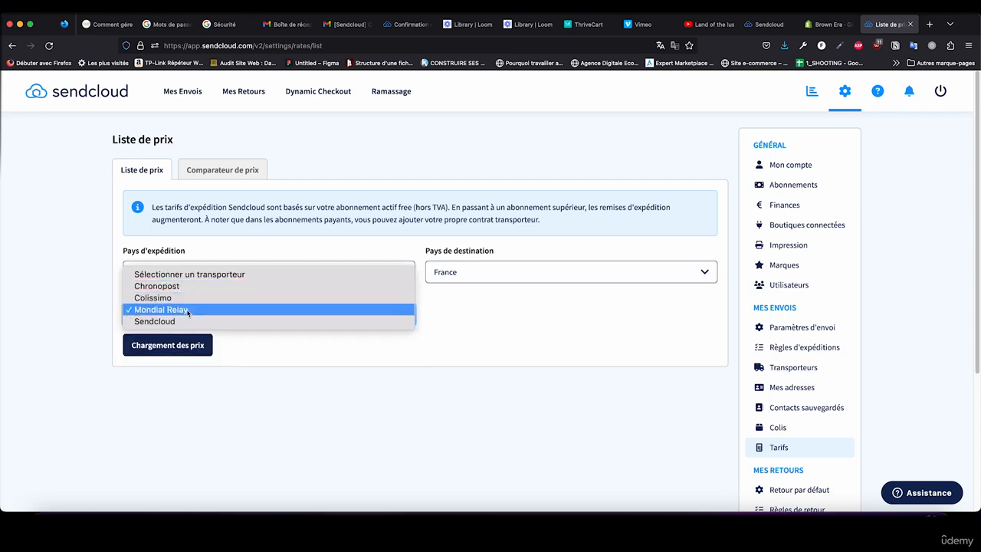
left_click(188, 310)
left_click(190, 347)
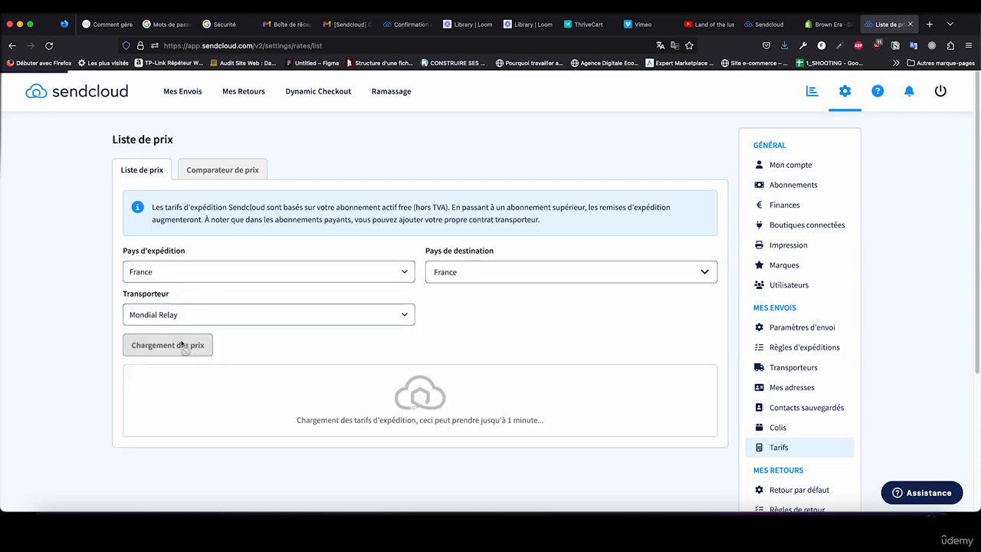
scroll(120, 322, "down", 3)
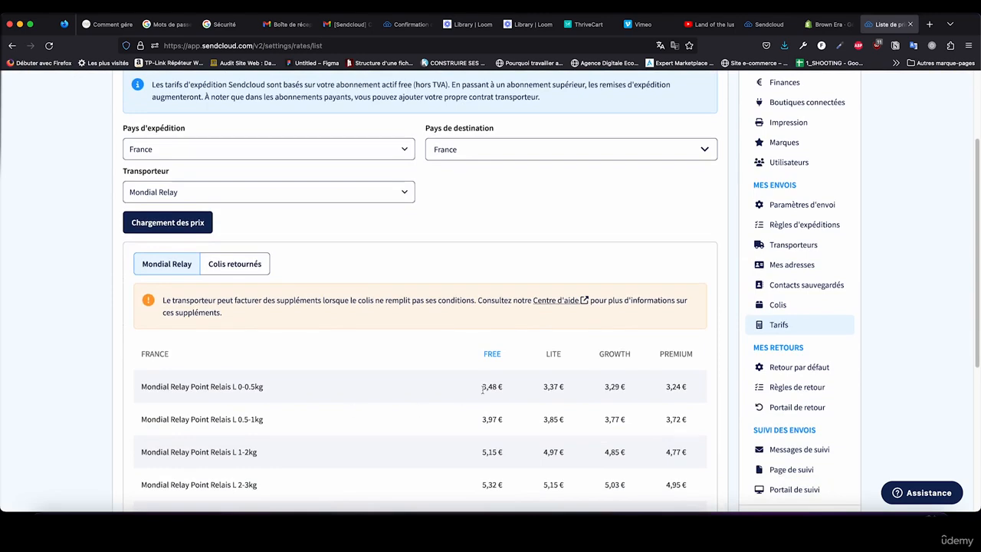
left_click_drag(509, 391, 469, 395)
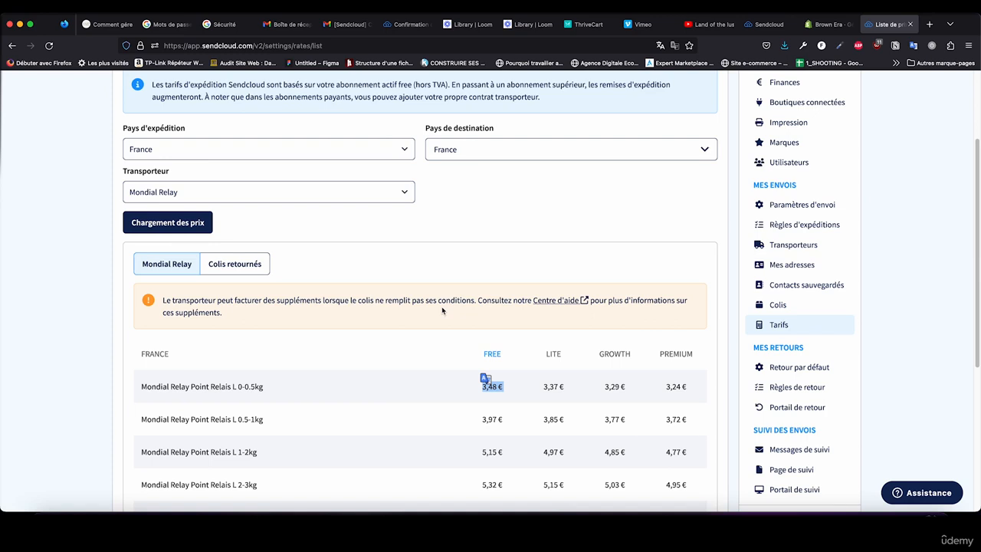
scroll(442, 310, "down", 3)
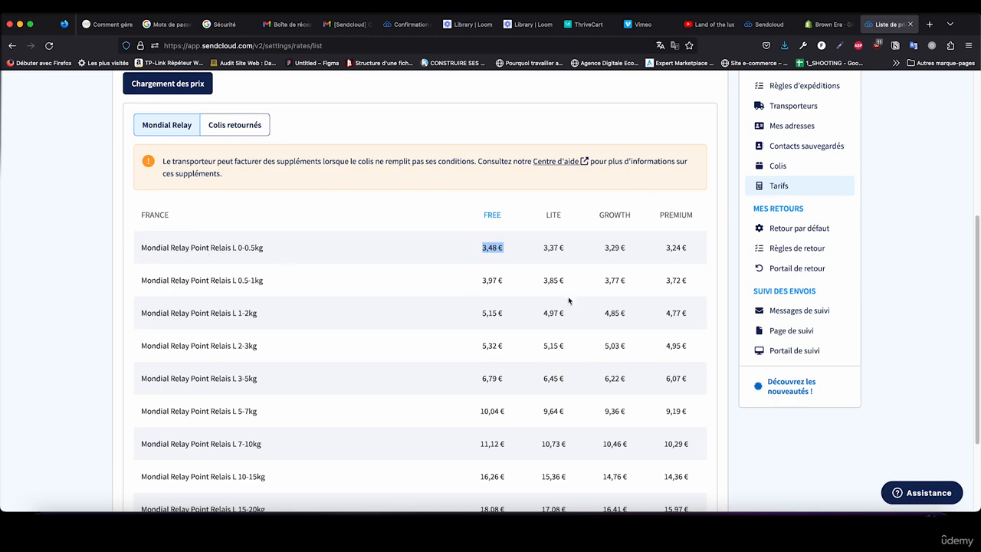
Step: Open the settings for the tracking messages sent to customers by e-mail
scroll(761, 228, "up", 3)
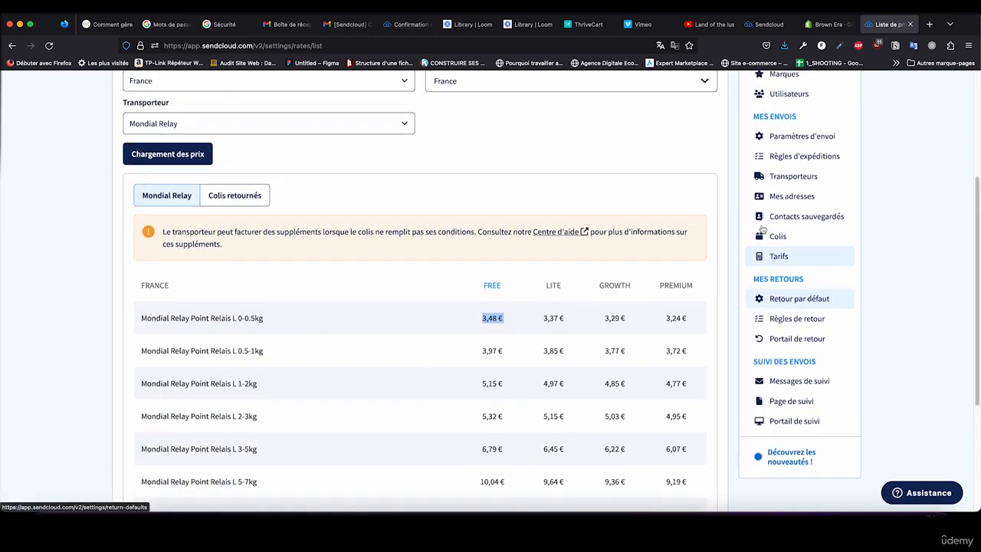
scroll(759, 230, "down", 1)
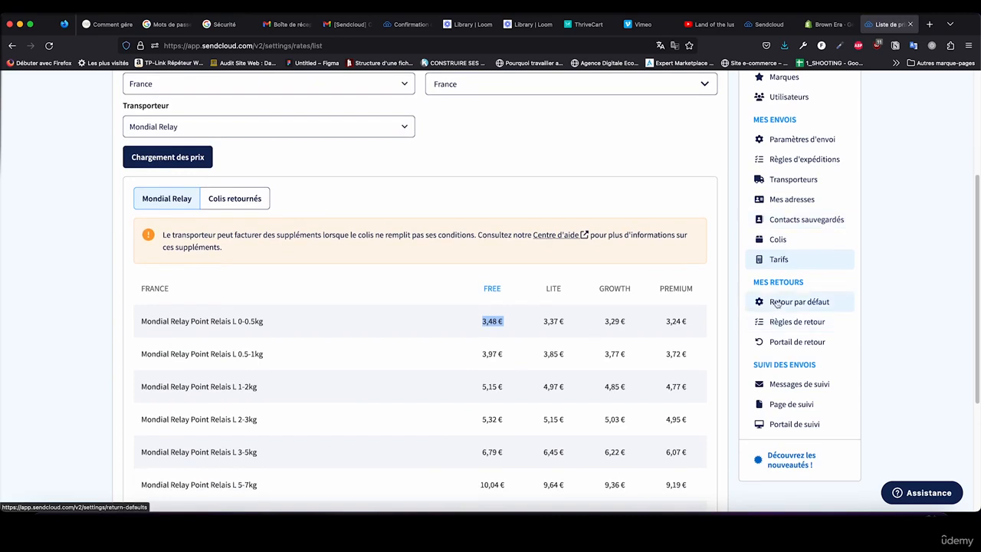
left_click(778, 383)
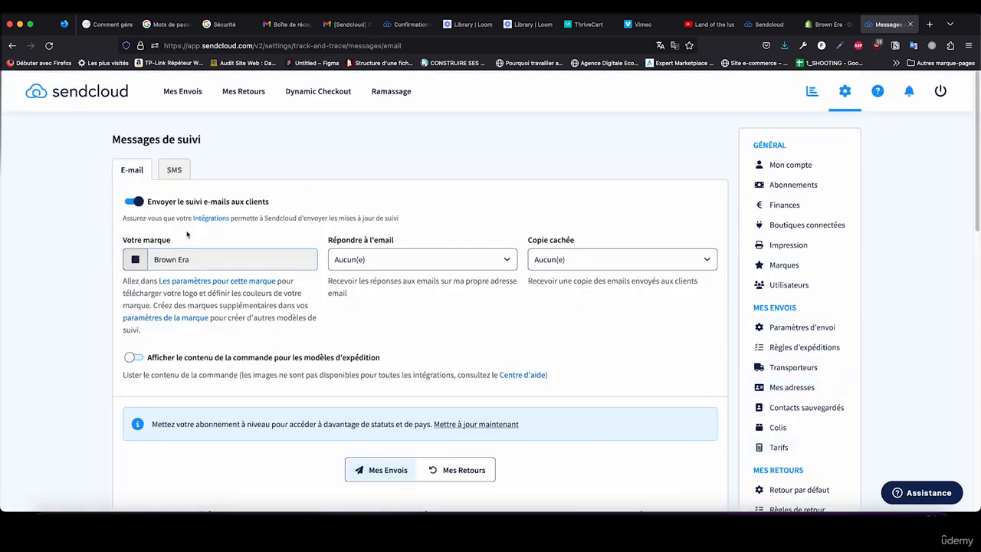
Step: Show the France version of the "Prêt à l'envoi" tracking e-mail template and review its content
scroll(383, 233, "down", 5)
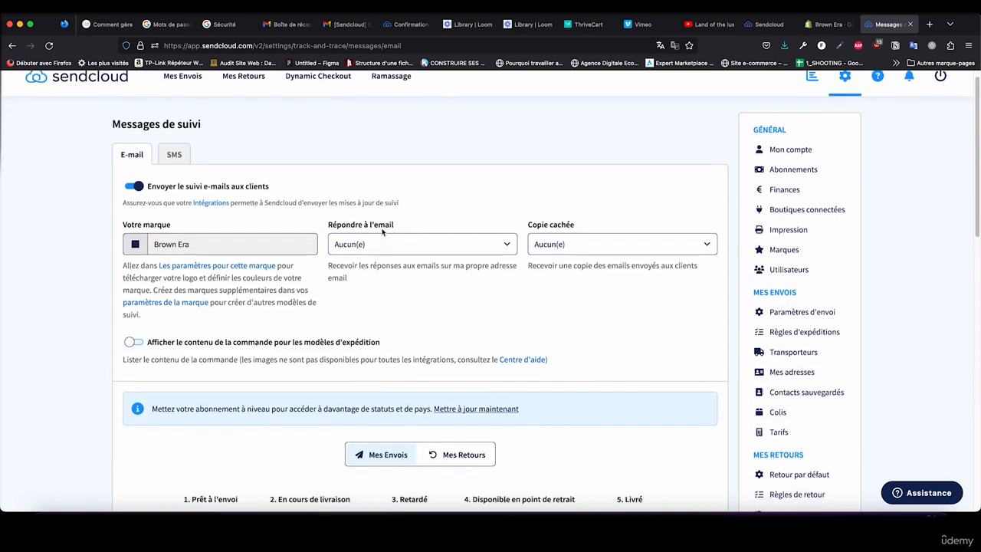
scroll(382, 232, "down", 3)
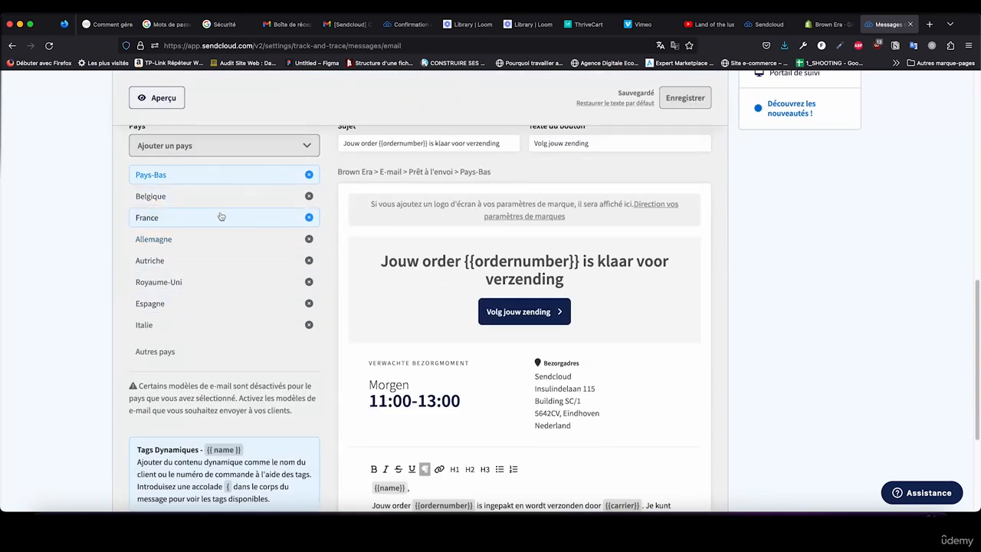
left_click(158, 219)
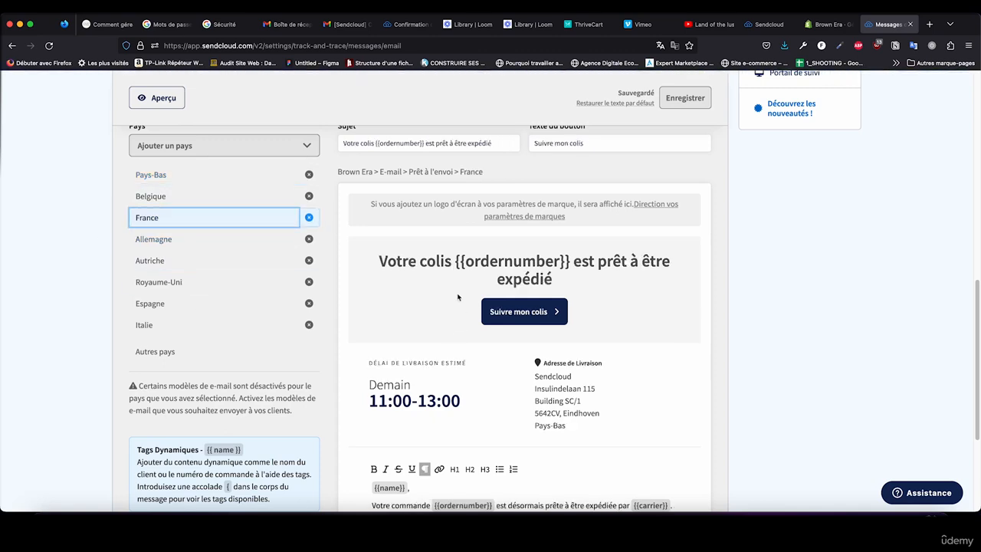
scroll(460, 310, "down", 1)
scroll(459, 297, "up", 2)
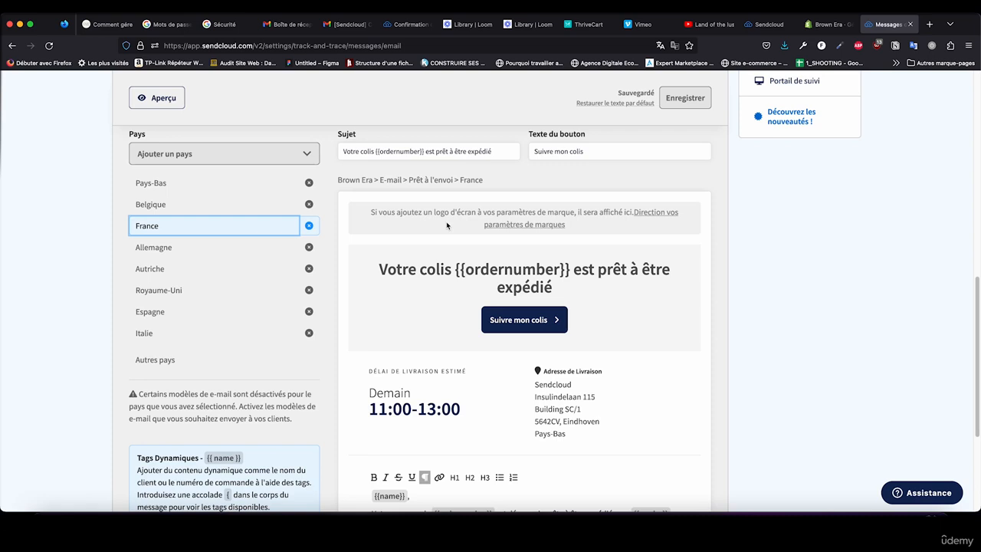
Step: Replace "Votre" with "Ta" before "commande" in the body of the French "Prêt à l'envoi" e-mail and save the template
scroll(559, 259, "down", 3)
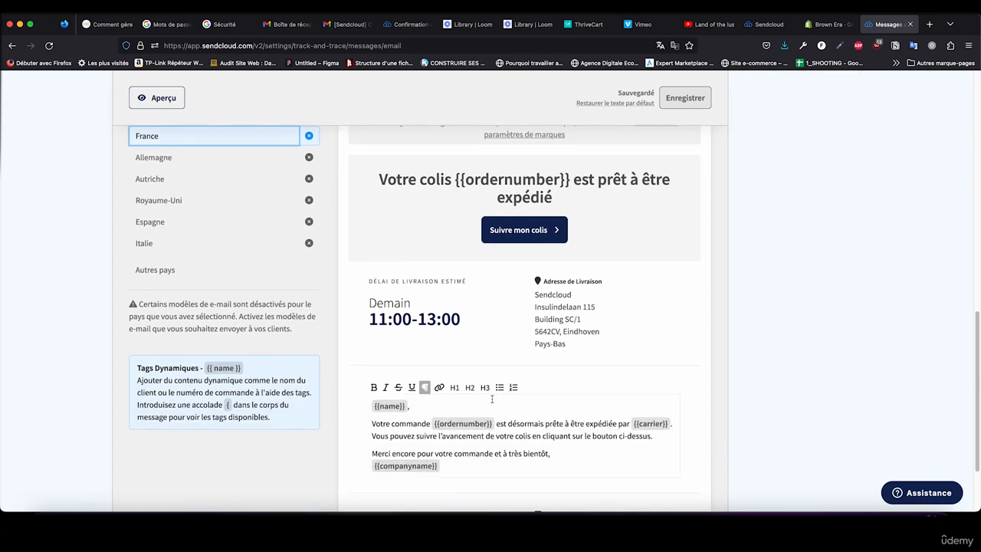
left_click(413, 426)
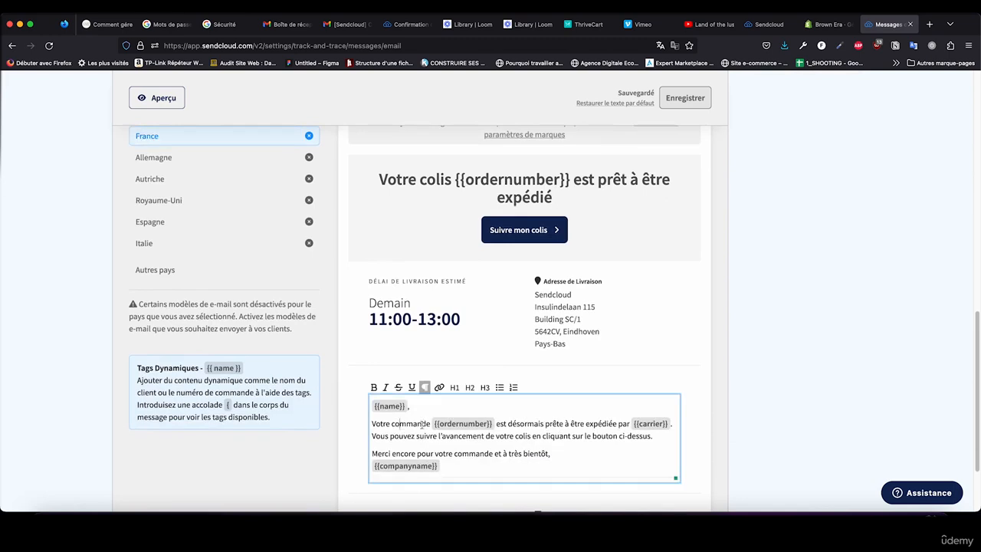
left_click_drag(391, 420, 373, 422)
type("Ta")
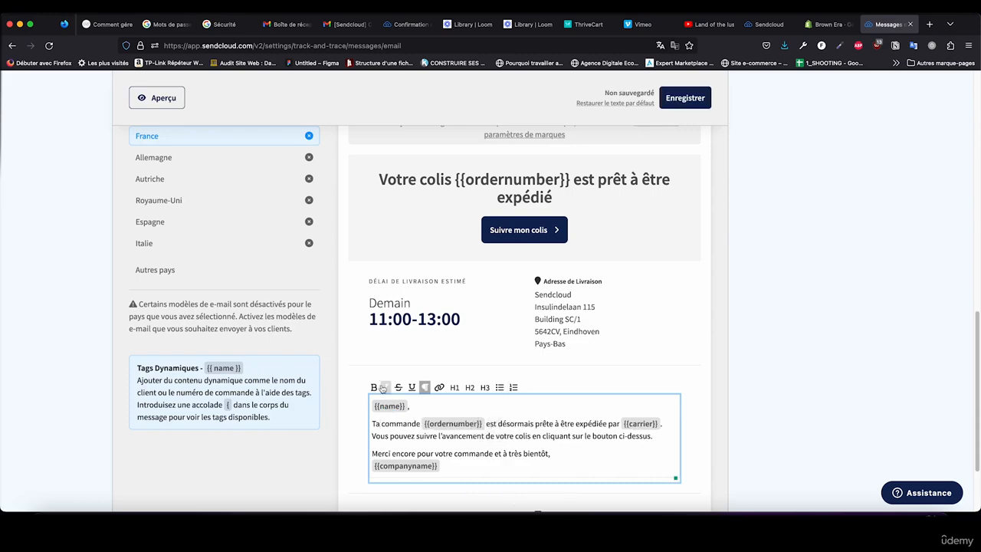
scroll(462, 491, "down", 3)
scroll(456, 401, "up", 4)
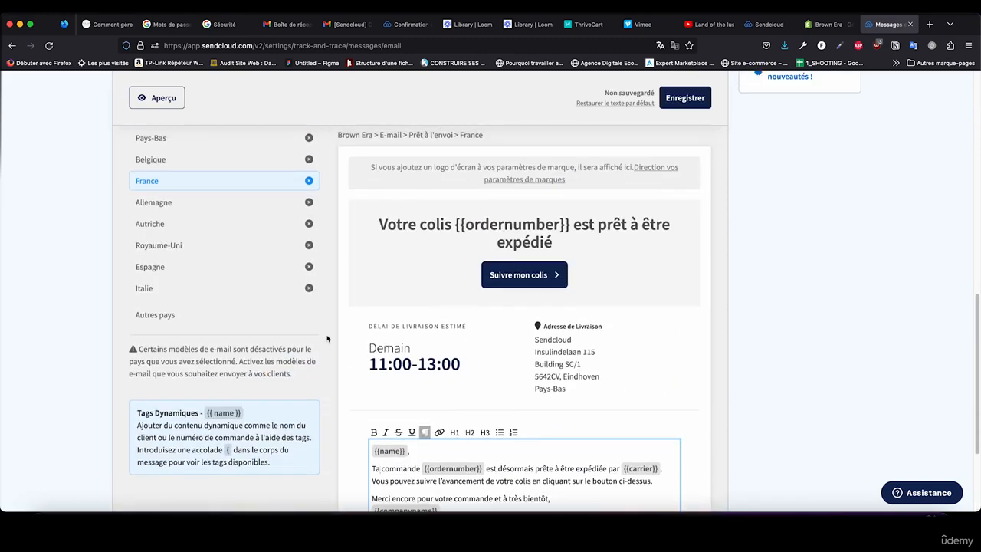
scroll(320, 329, "up", 6)
scroll(320, 329, "up", 2)
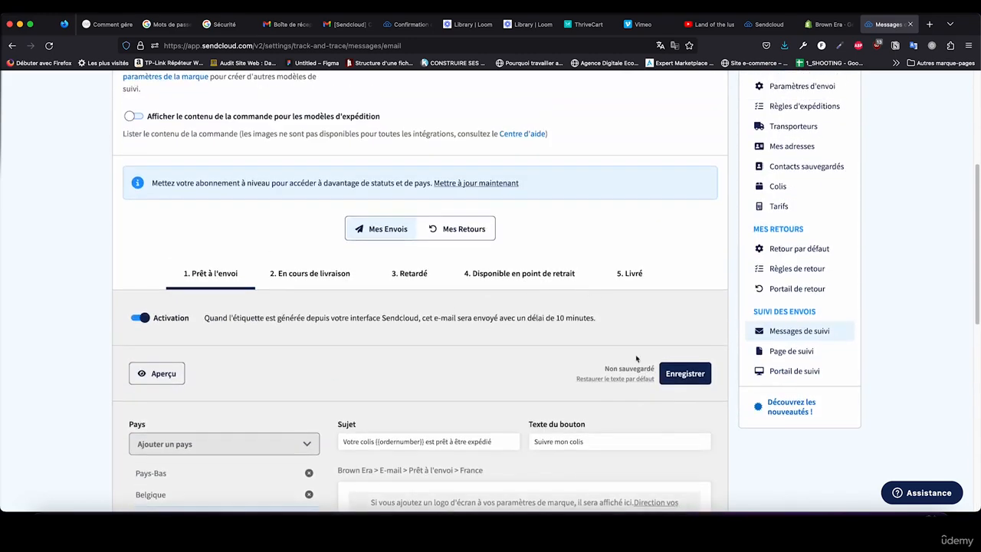
left_click(682, 373)
Step: Look through the tracking e-mail templates "En cours de livraison", "Retardé", "Disponible en point de retrait" and "Livré"
scroll(456, 324, "up", 1)
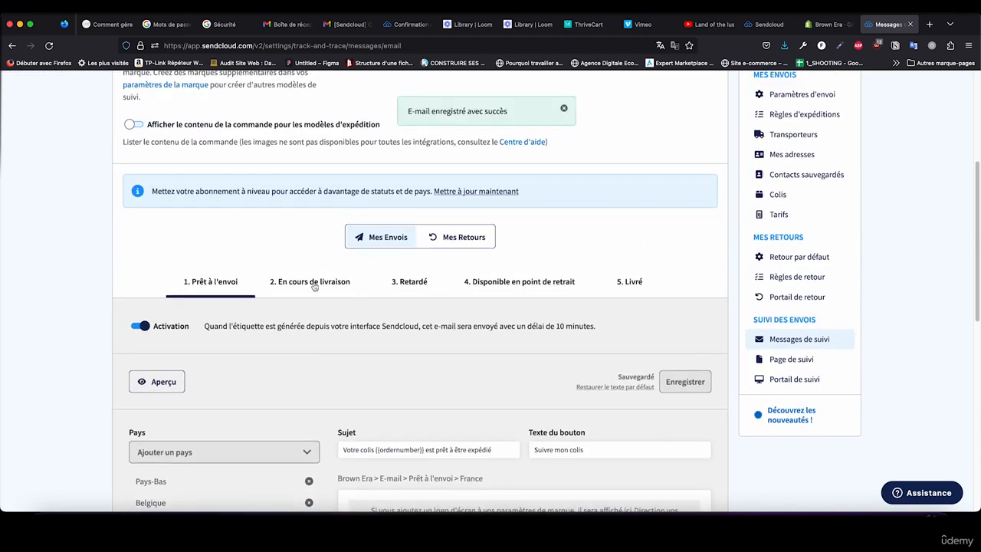
left_click(310, 281)
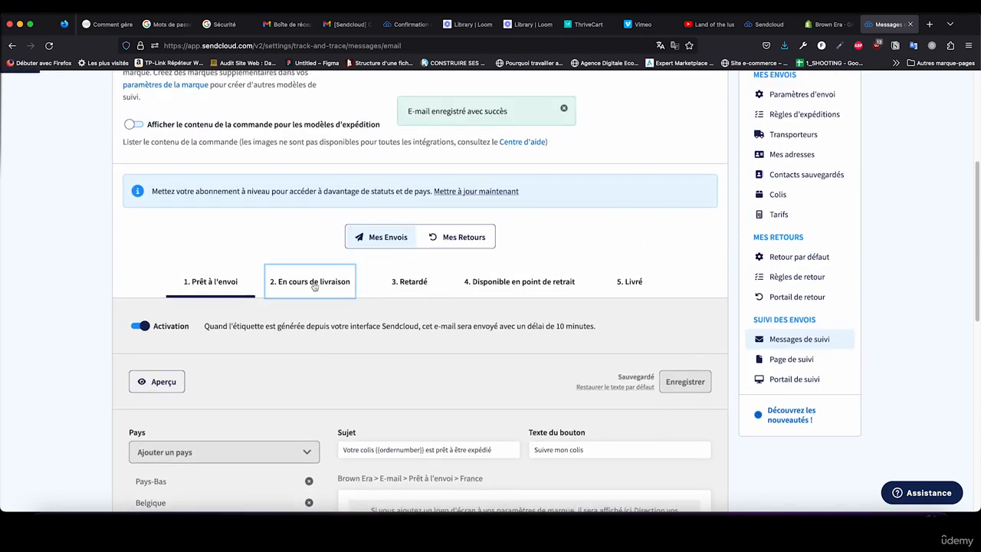
left_click(414, 285)
left_click(522, 288)
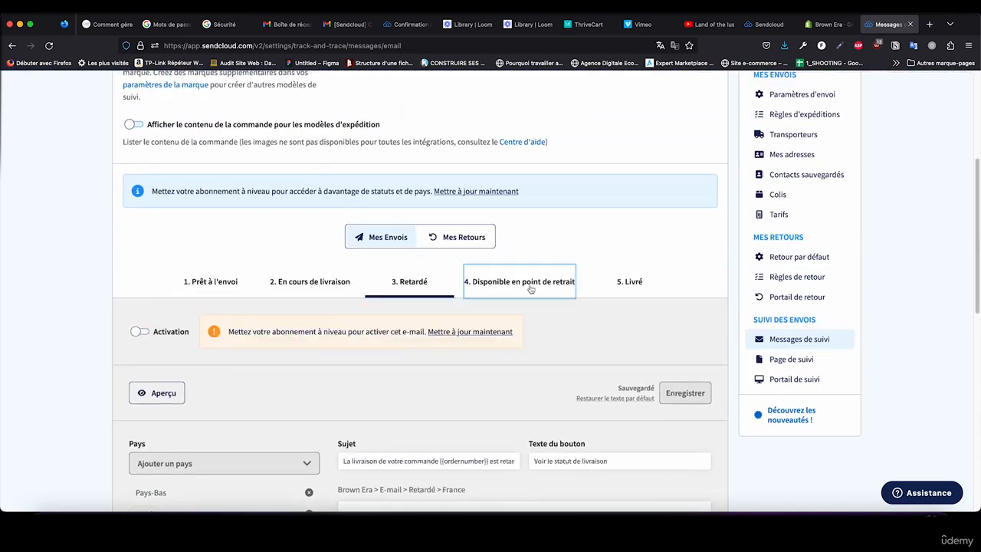
left_click(621, 284)
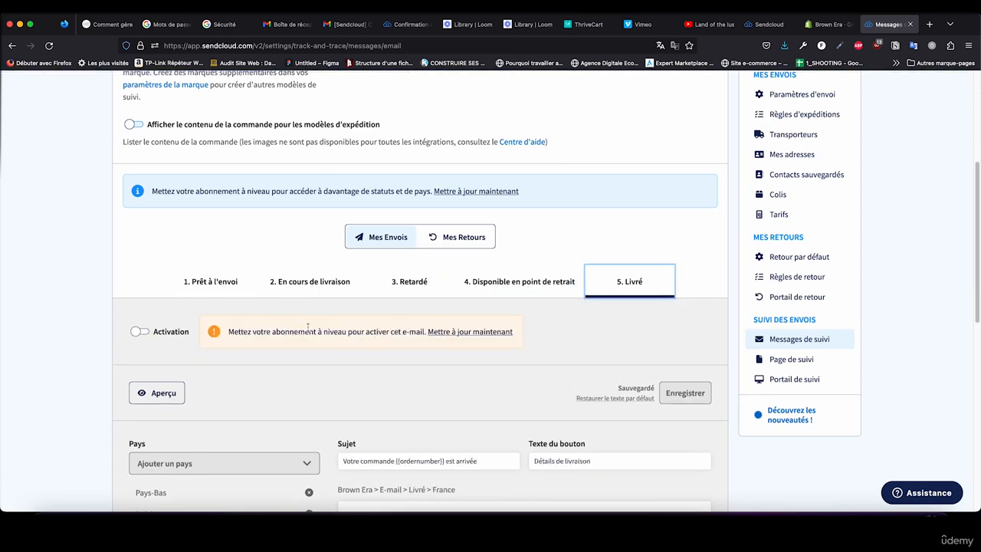
Step: Return to the "Prêt à l'envoi" template and review the tracking message options and the edited French text
left_click(193, 289)
scroll(481, 258, "down", 4)
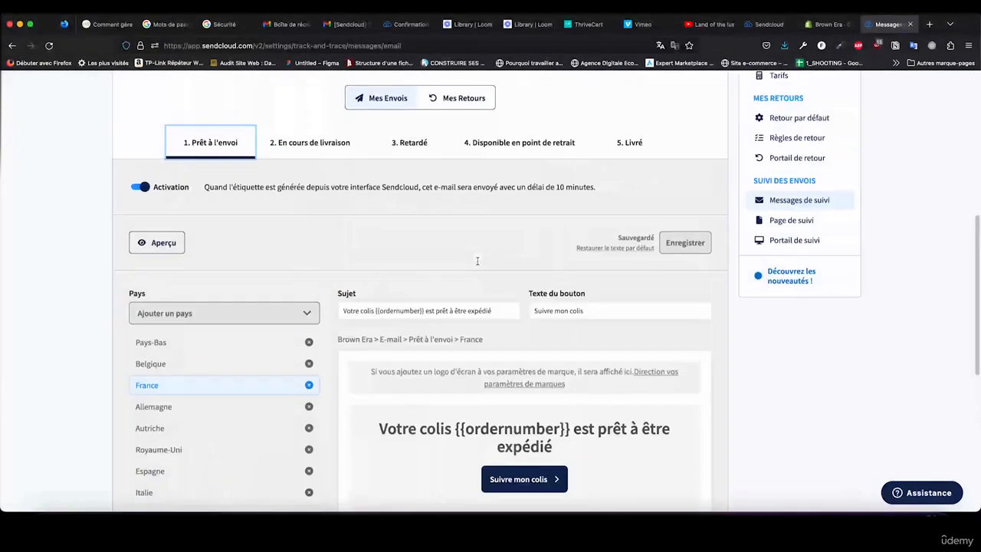
scroll(489, 307, "up", 6)
scroll(448, 367, "up", 3)
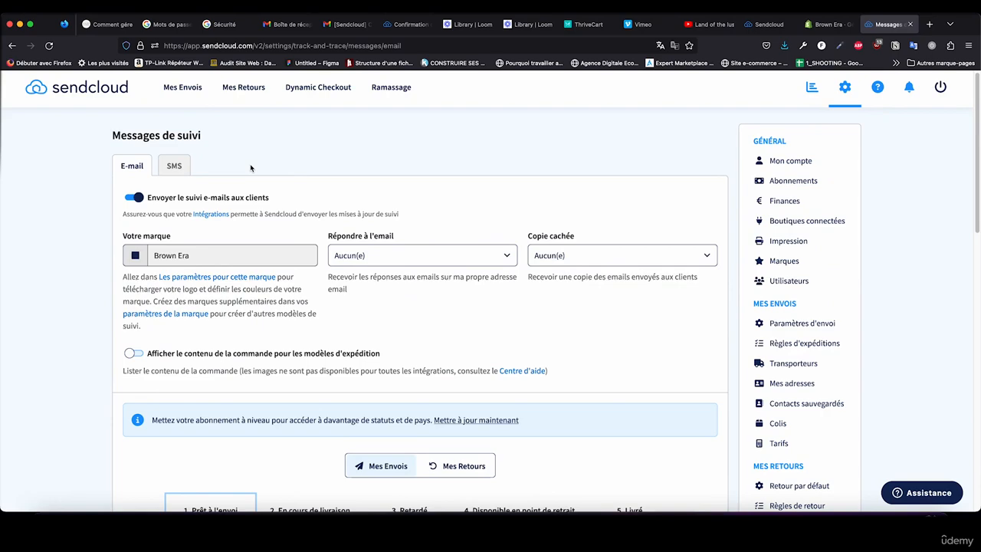
scroll(252, 167, "down", 10)
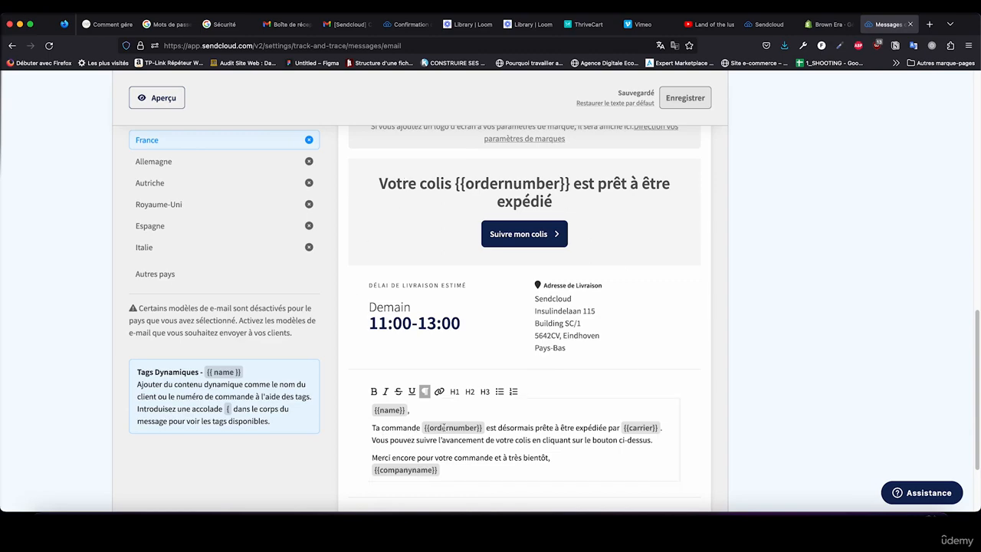
scroll(556, 288, "up", 10)
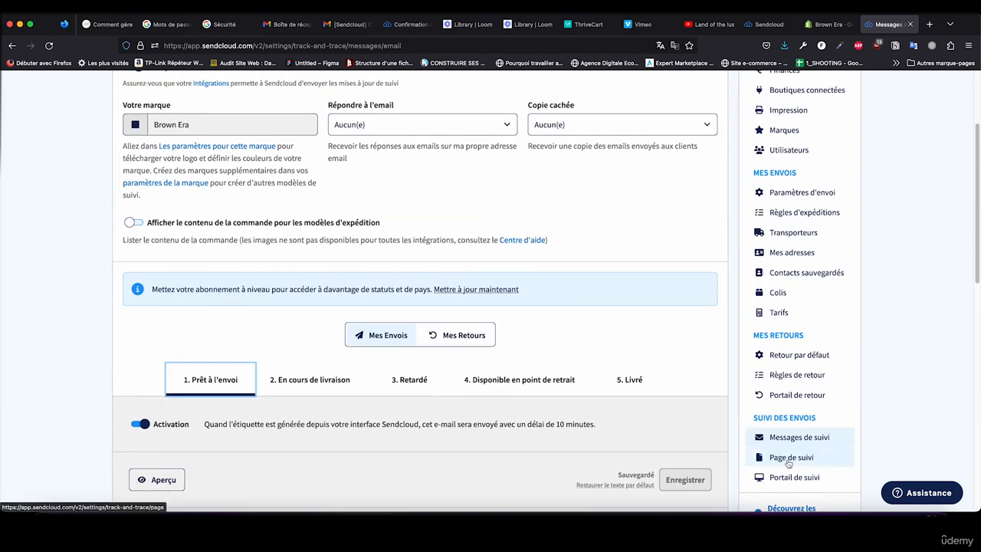
Step: Examine the return settings: the return portal, the return rules and the default return methods
scroll(789, 463, "down", 2)
scroll(802, 421, "up", 2)
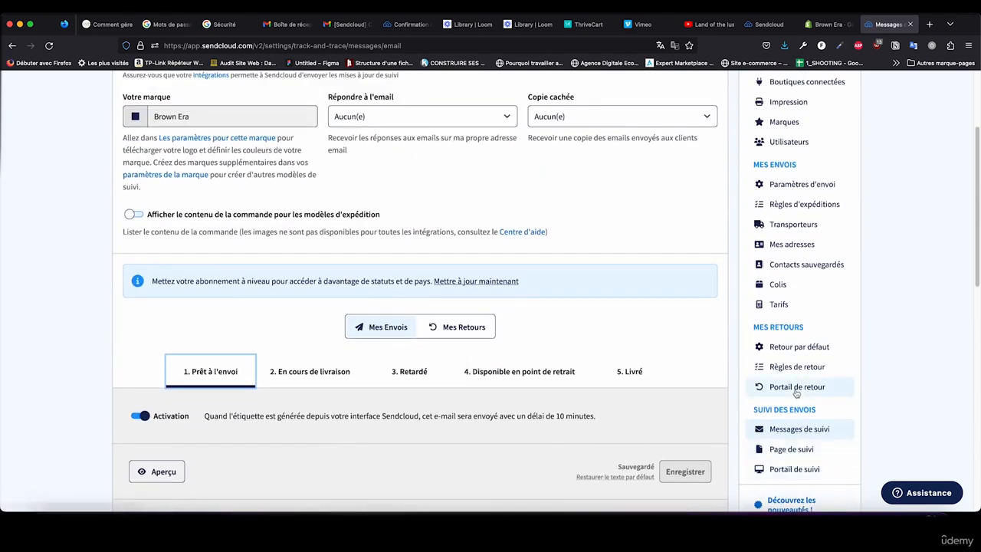
left_click(797, 389)
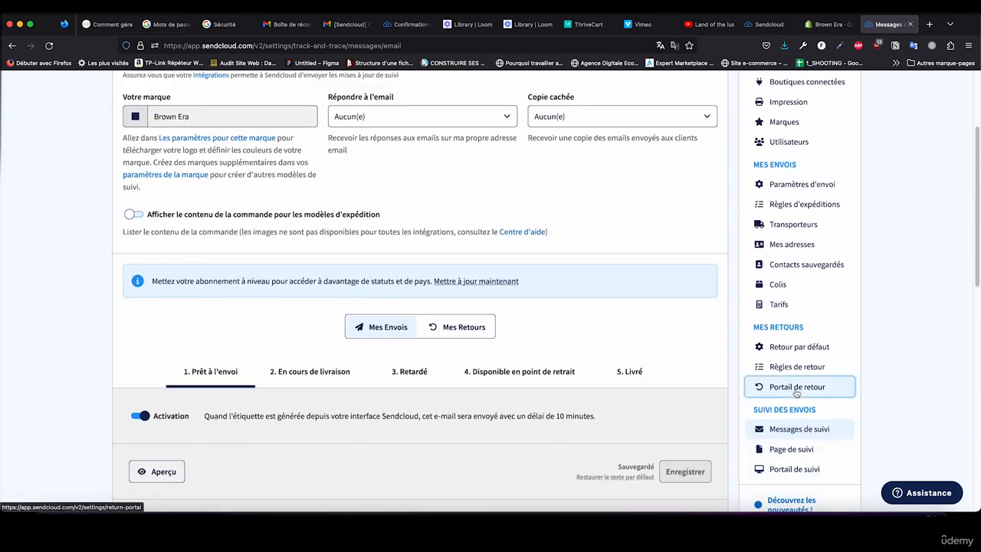
scroll(616, 376, "down", 4)
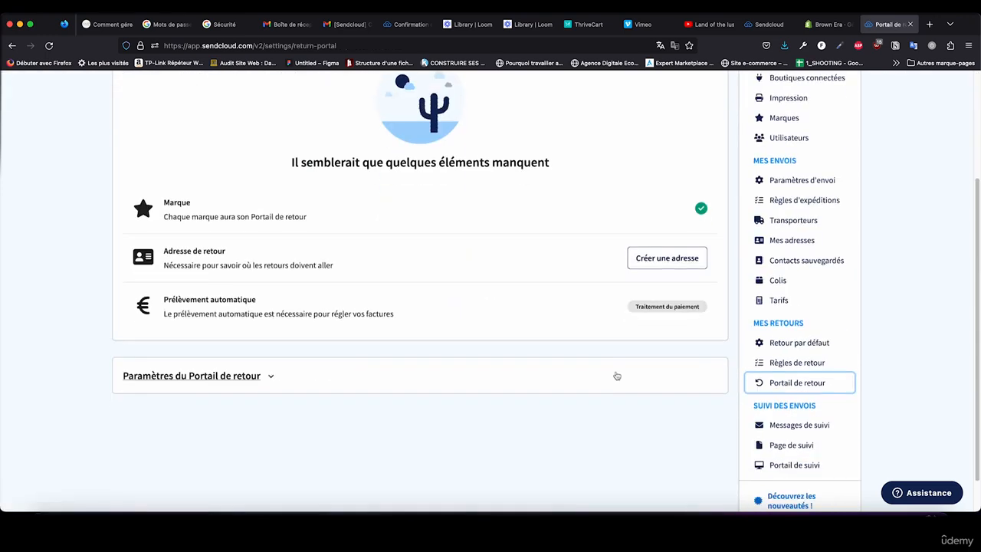
scroll(618, 376, "up", 1)
left_click(801, 378)
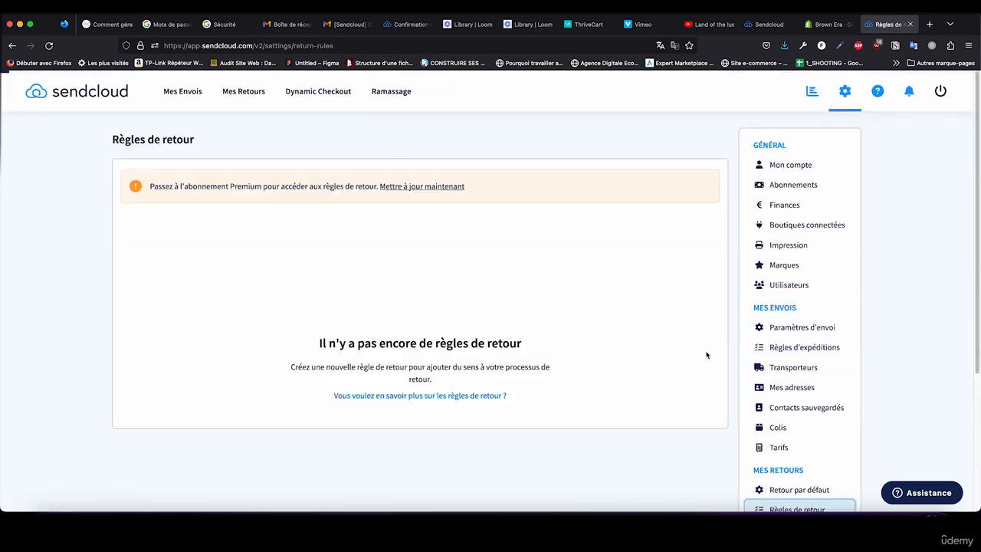
scroll(707, 355, "down", 1)
left_click(770, 440)
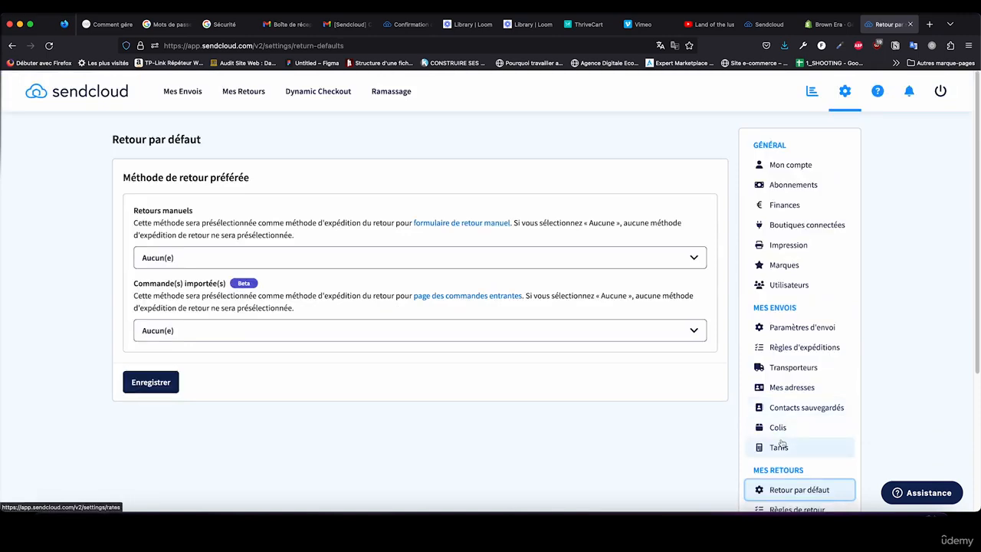
Step: Open the shipping settings and review the default parcel options and the shipment coverage
left_click(782, 330)
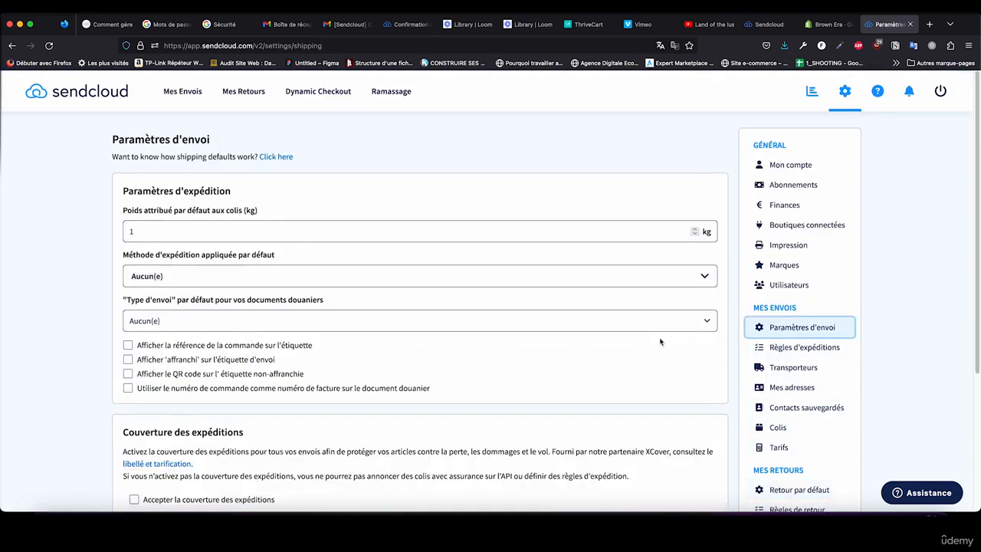
scroll(661, 342, "down", 5)
scroll(661, 342, "up", 3)
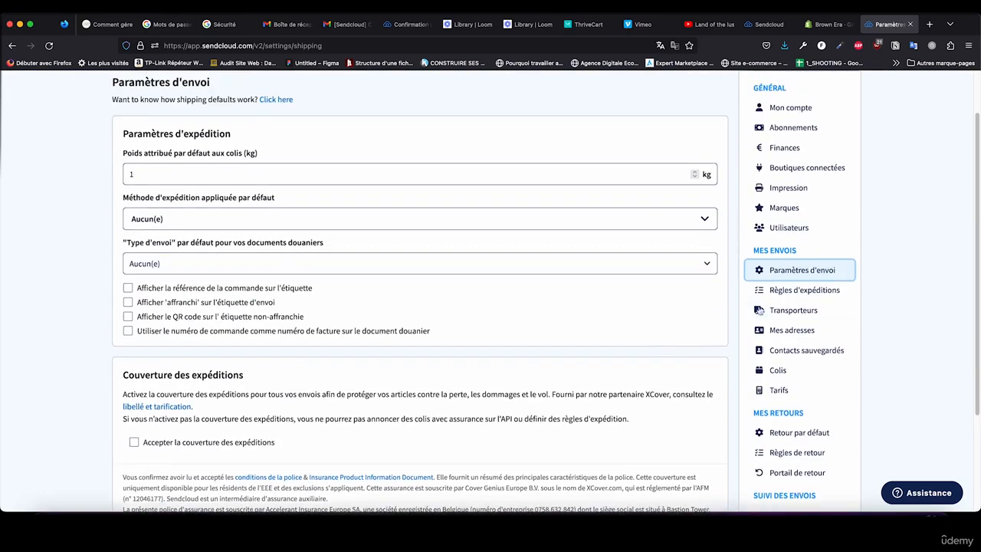
Step: Review the list of carriers offered for France and check the settings page for parcels
left_click(780, 293)
left_click(785, 365)
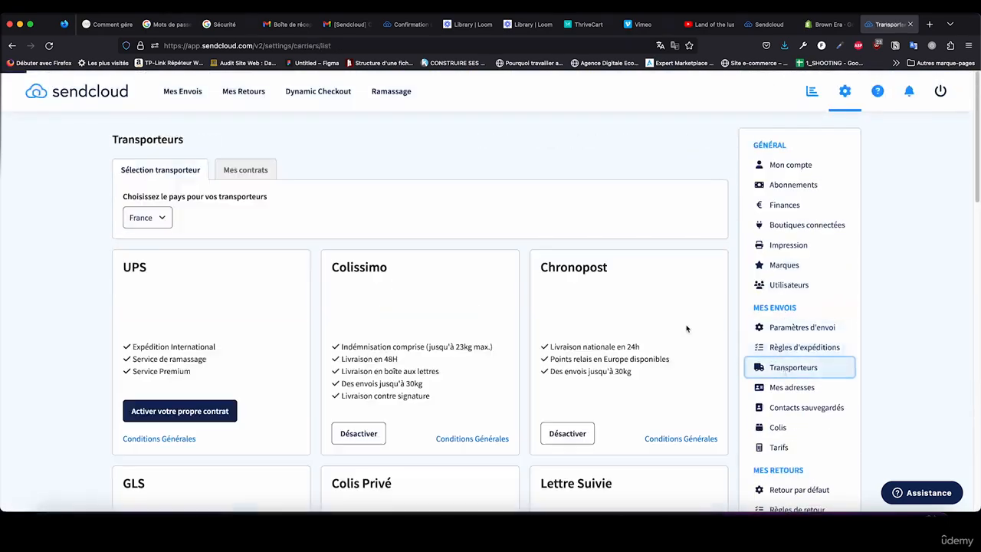
scroll(658, 314, "down", 10)
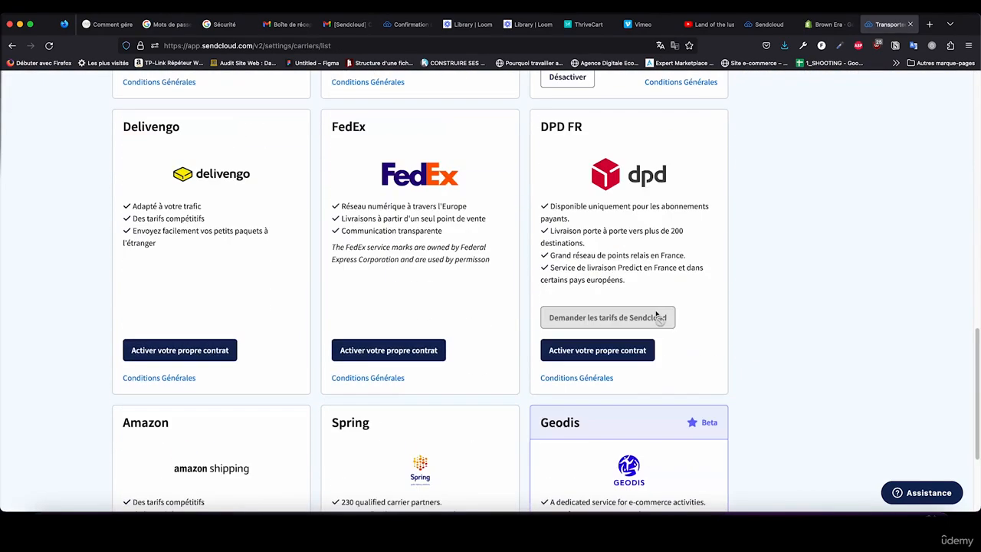
scroll(656, 314, "up", 3)
scroll(656, 314, "up", 7)
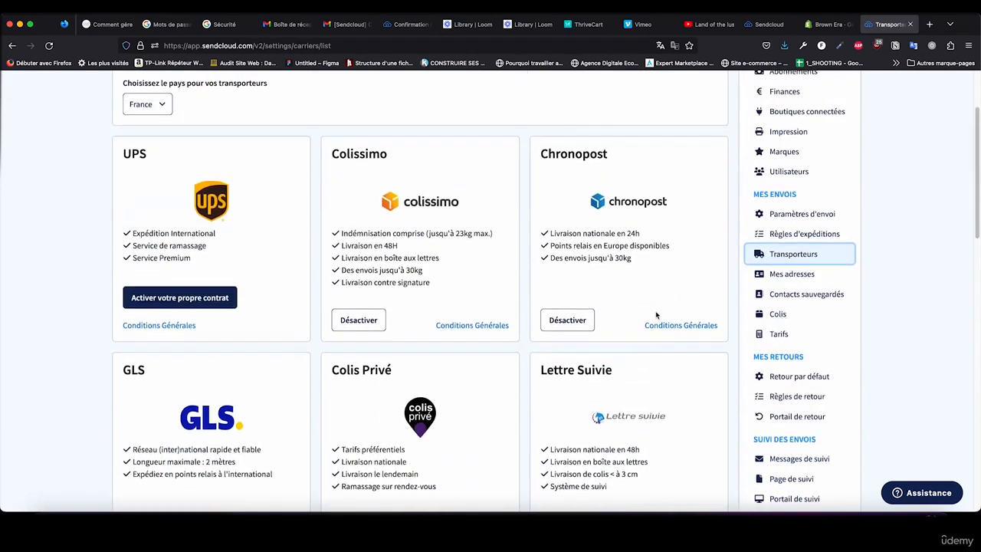
left_click(779, 313)
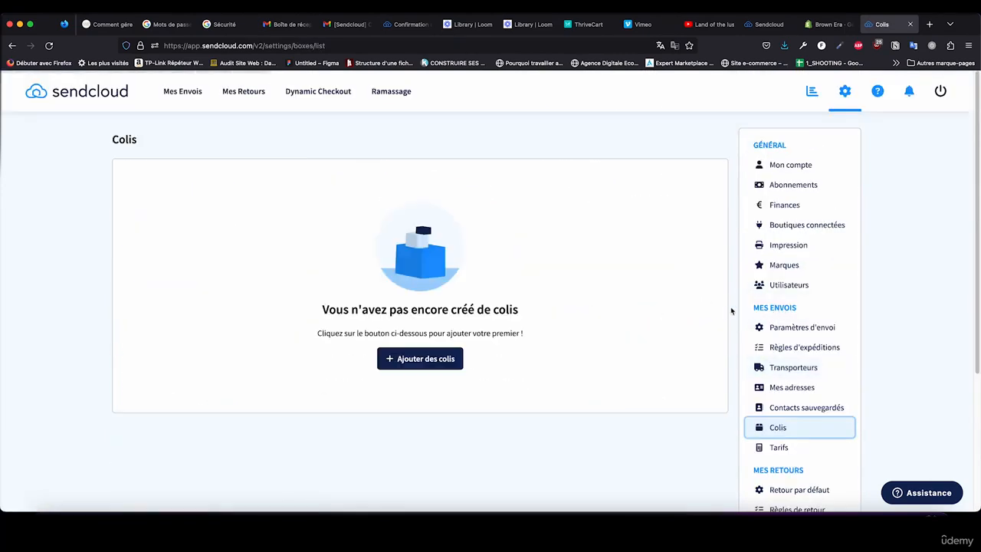
Step: Search the help for "point relais" and read the carrier activation instructions in the article "Les points relais avec Shopify"
left_click(922, 493)
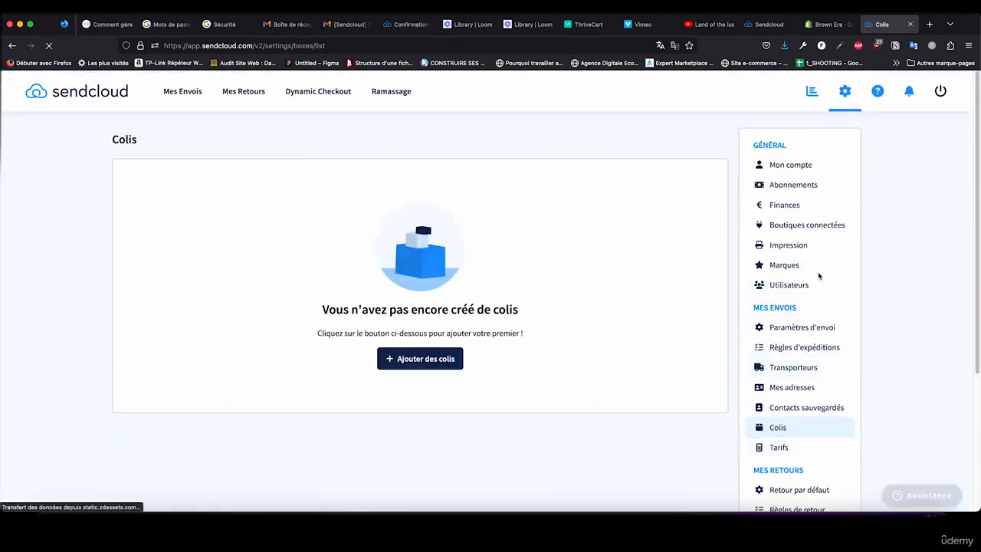
left_click(830, 259)
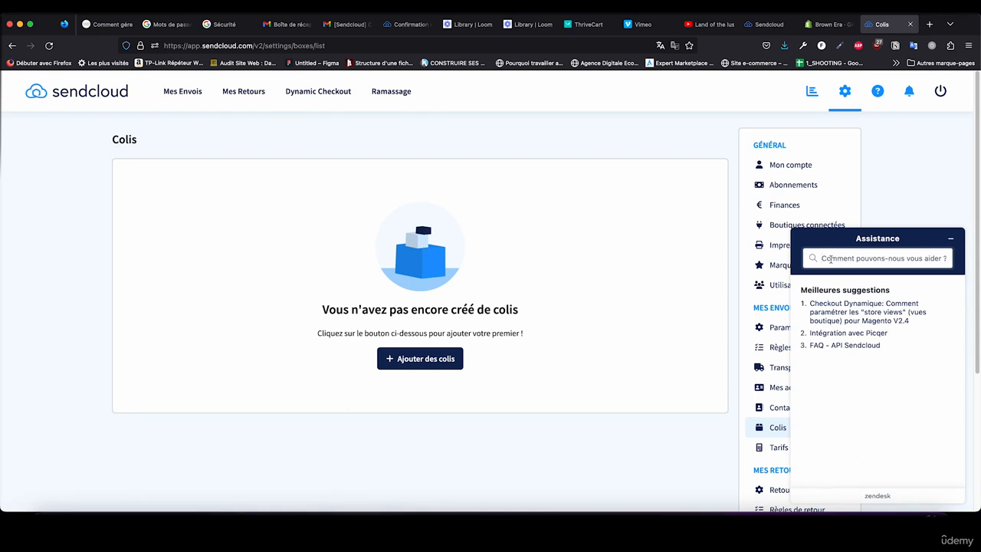
type("point relais")
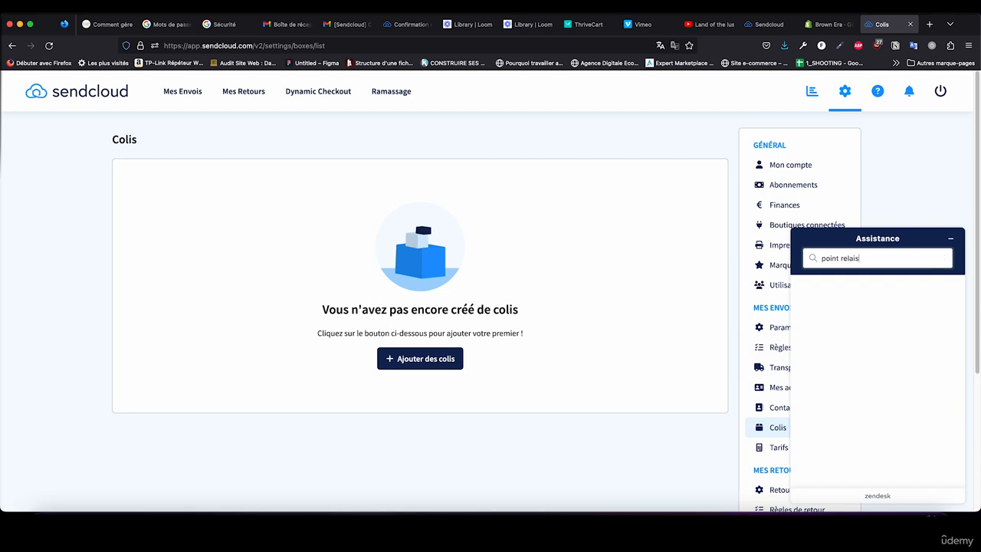
key("Return")
left_click(868, 317)
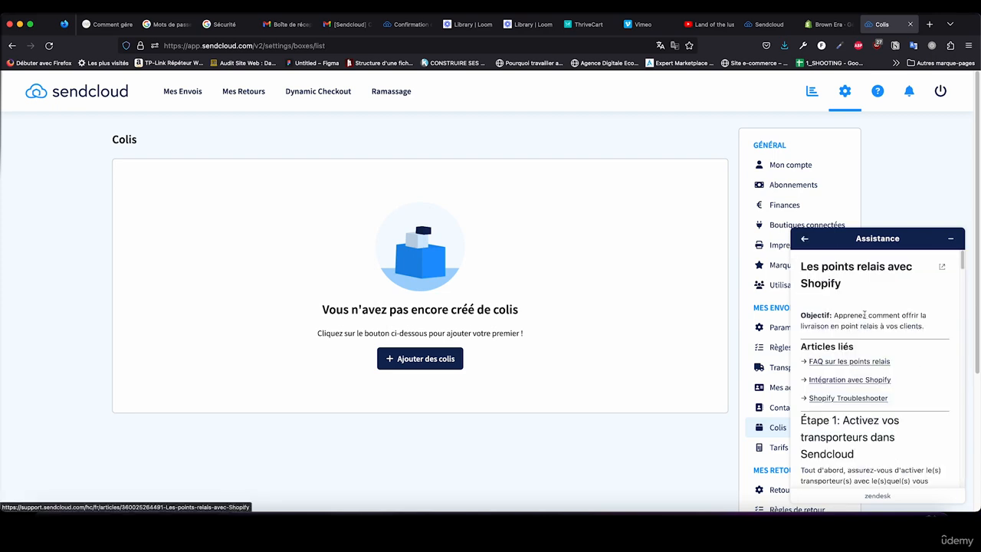
scroll(876, 419, "down", 3)
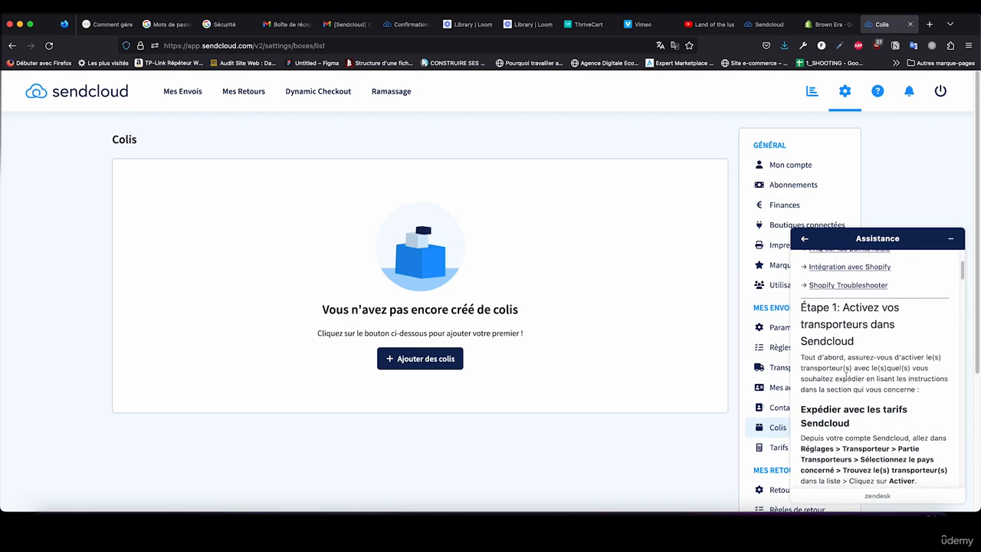
scroll(864, 383, "down", 2)
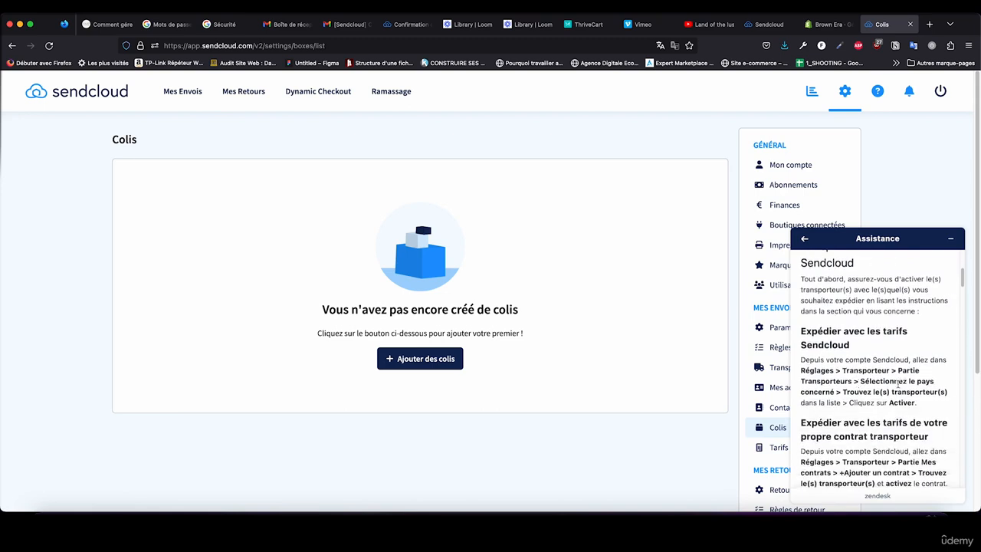
scroll(878, 392, "down", 2)
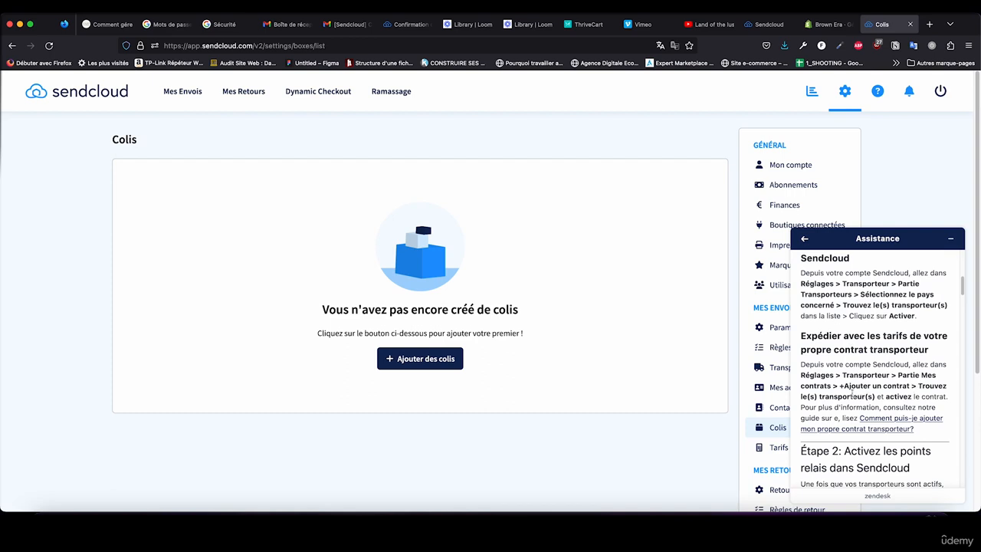
Step: Read the article's step on activating relay points and open the configuration of the connected Shopify store
scroll(881, 406, "down", 3)
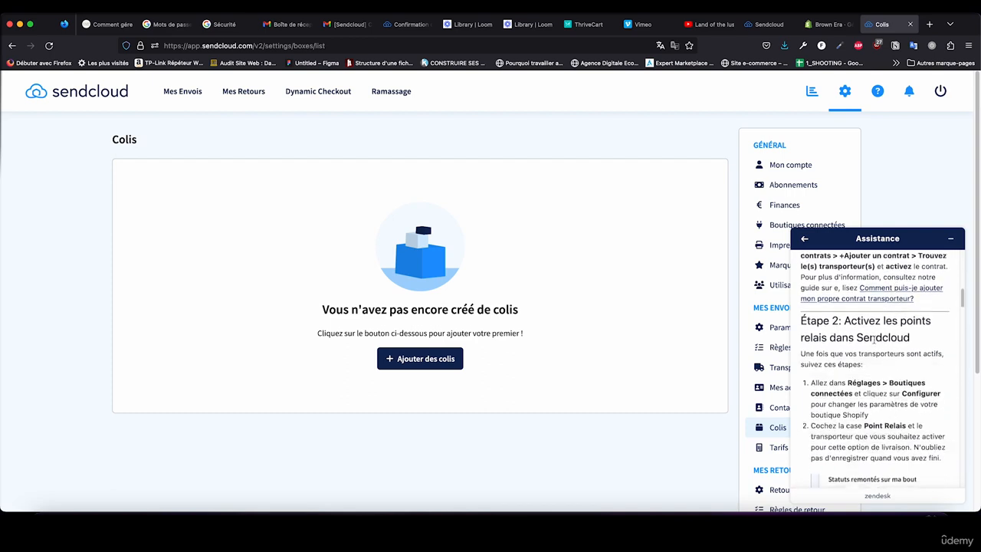
scroll(851, 365, "down", 1)
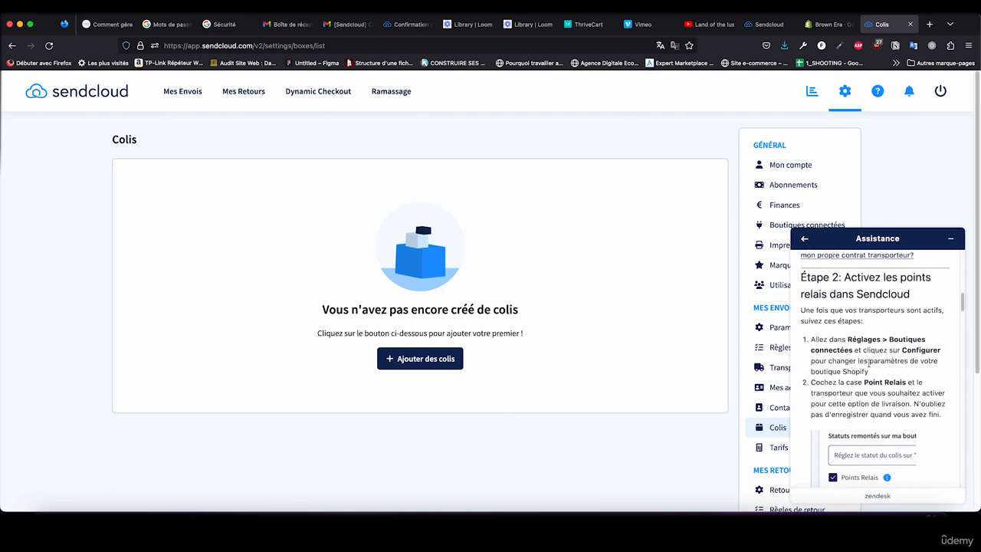
left_click(797, 225)
scroll(326, 314, "down", 2)
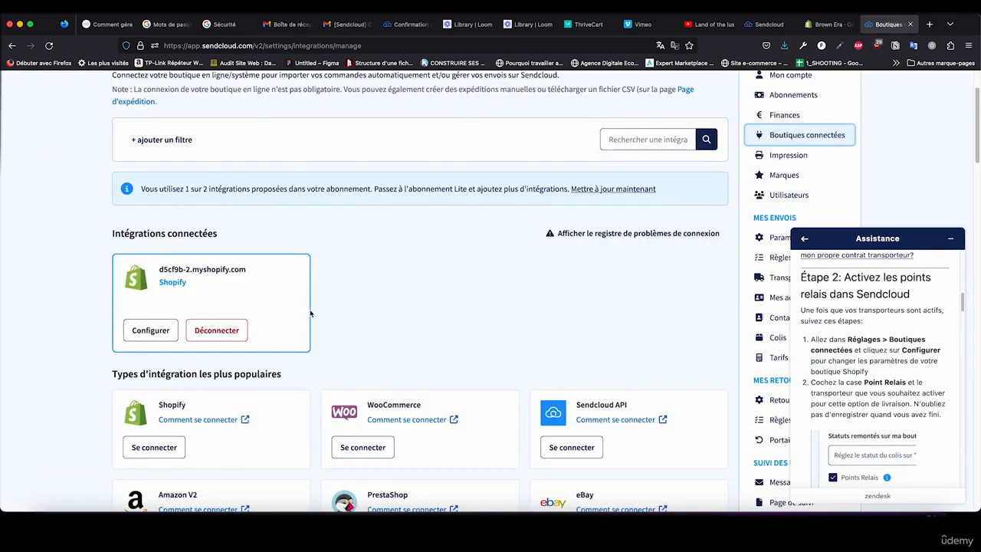
left_click(150, 330)
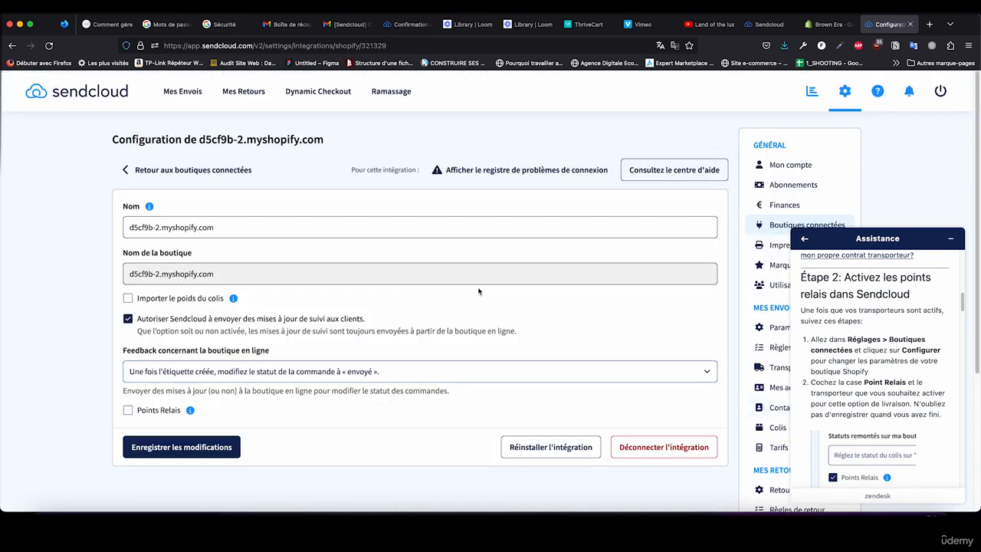
Step: Enable parcel weight import and relay points with Chronopost, Colissimo and Mondial Relay for the store, and save the changes
left_click(191, 299)
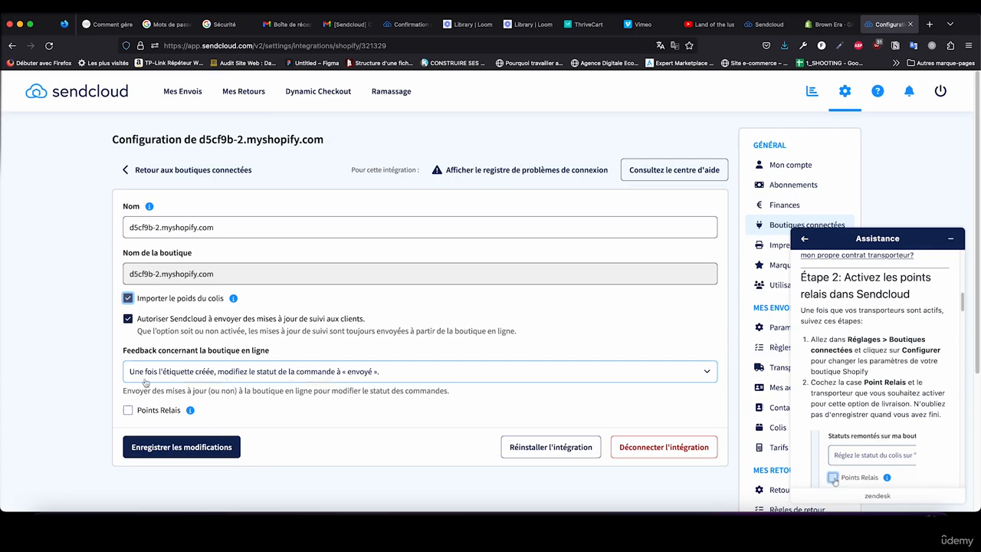
left_click(162, 412)
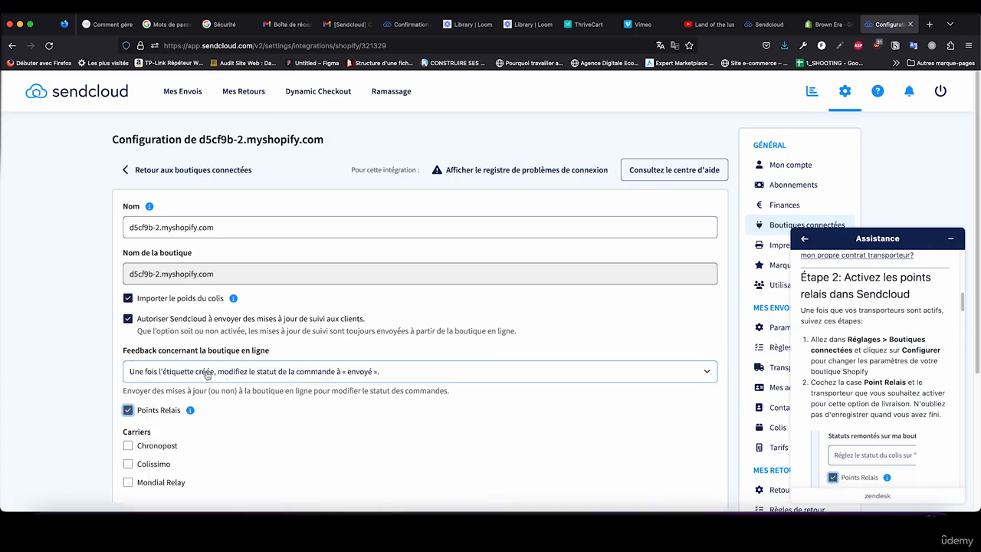
scroll(153, 383, "down", 4)
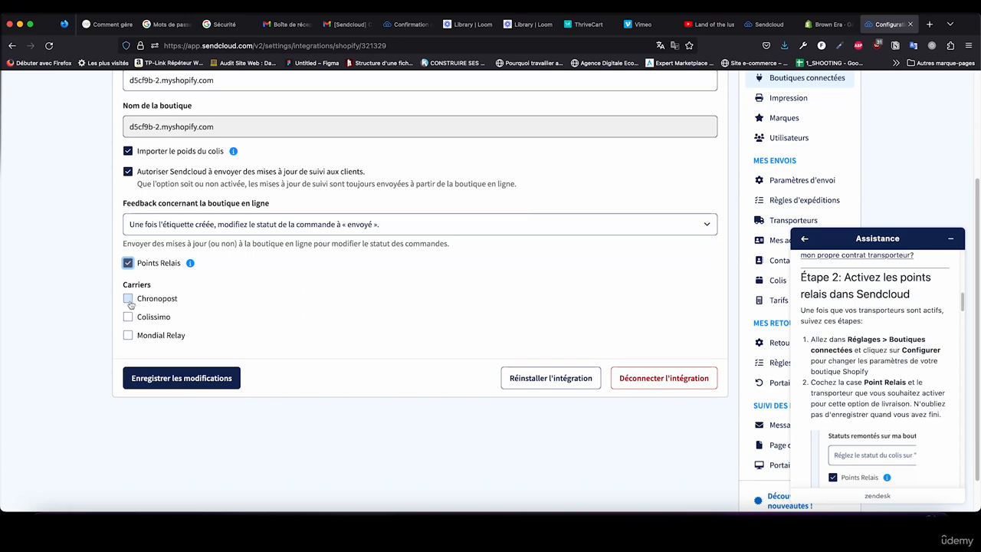
left_click(128, 299)
left_click(128, 316)
left_click(128, 335)
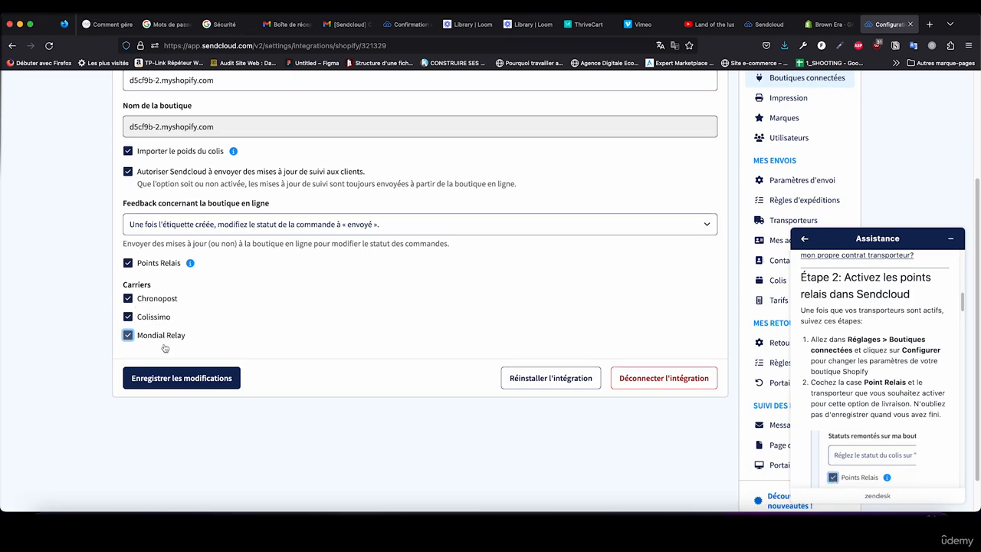
left_click(181, 378)
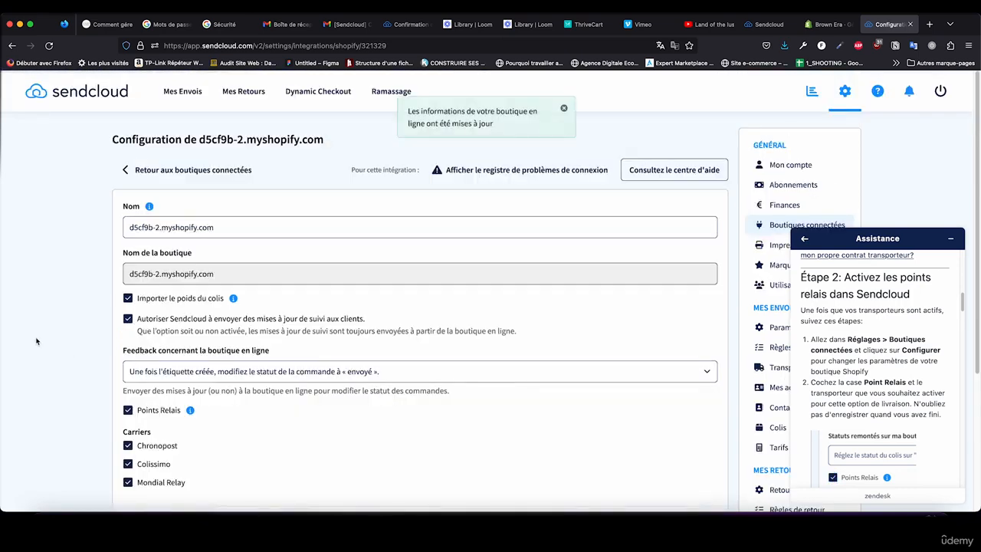
Step: Read the article's instructions on adding a shipping zone and a relay-point rate in Shopify, including the required rate name
scroll(62, 328, "down", 5)
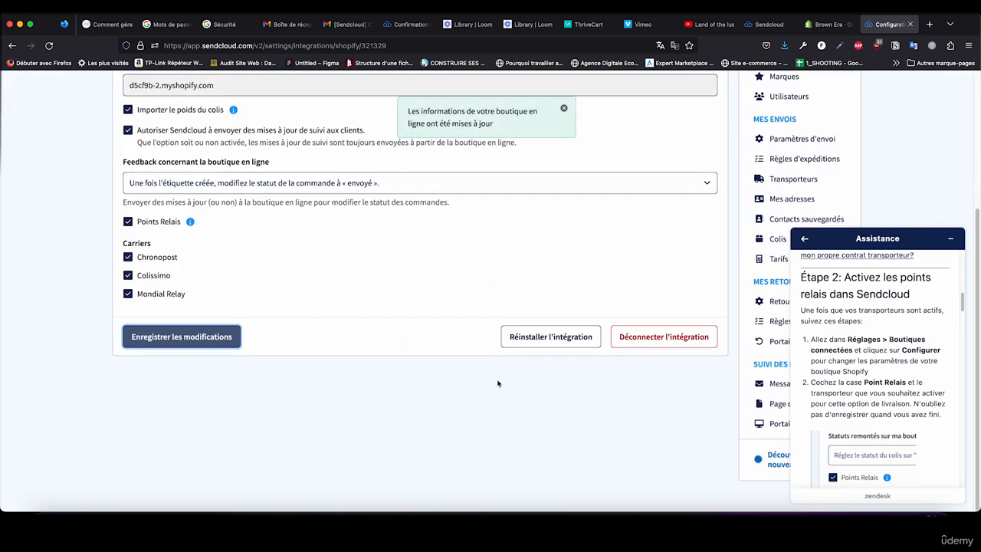
scroll(841, 405, "down", 2)
scroll(841, 404, "down", 10)
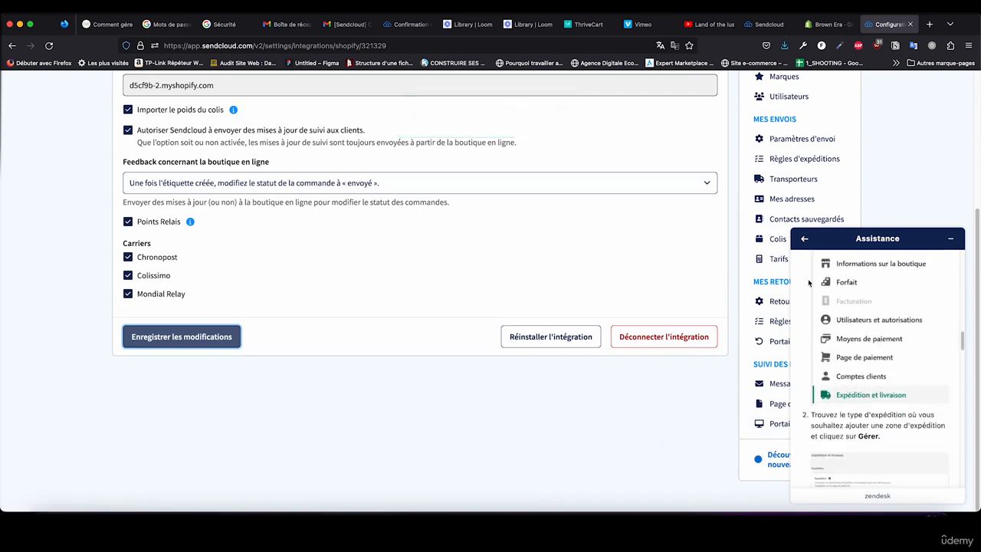
scroll(904, 382, "down", 5)
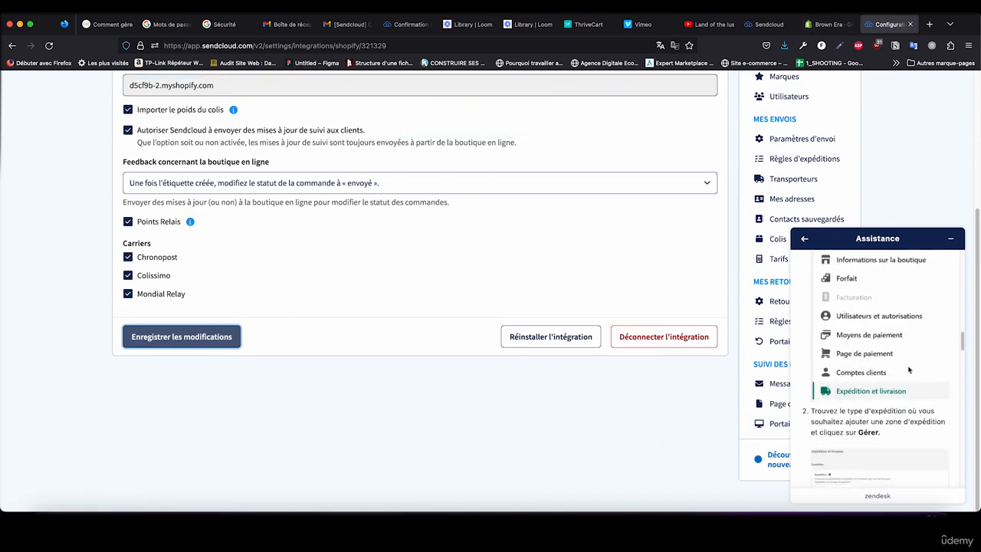
scroll(908, 369, "down", 5)
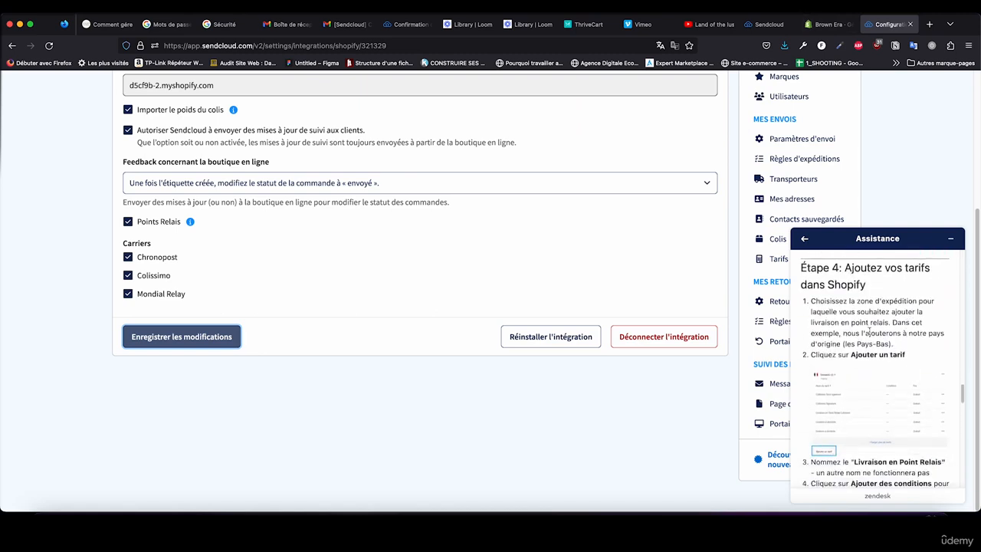
scroll(869, 334, "down", 5)
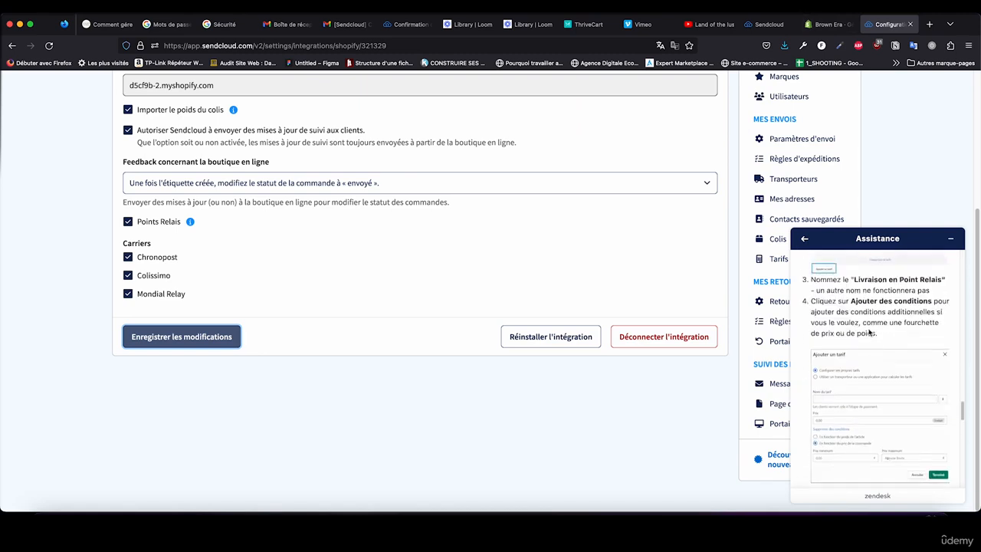
left_click_drag(853, 280, 941, 280)
scroll(886, 369, "down", 6)
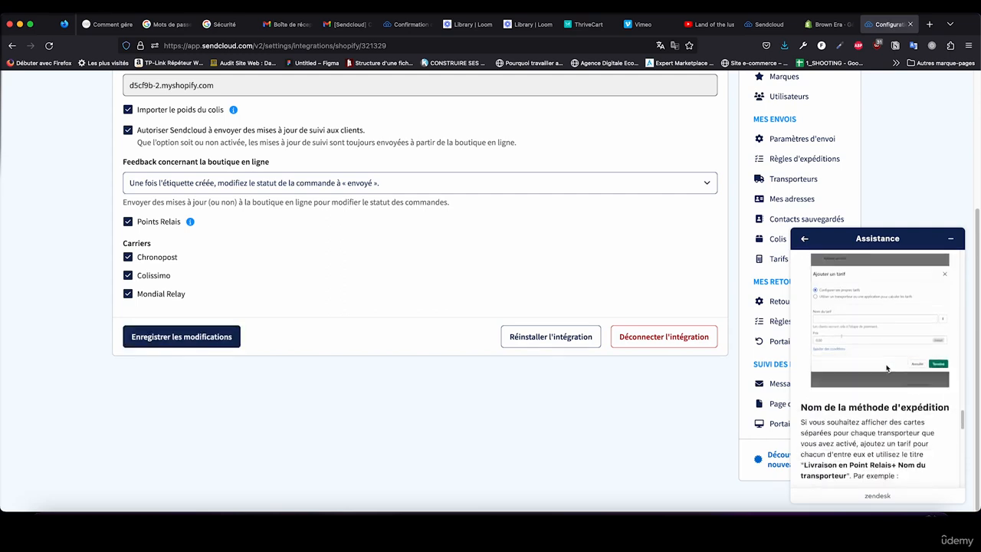
scroll(887, 366, "up", 1)
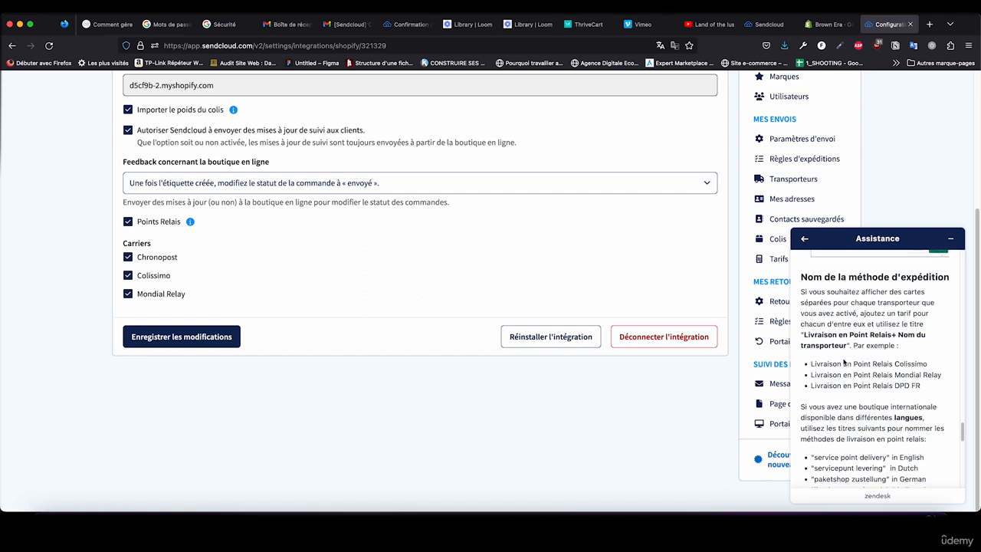
Step: Copy the rate name "Livraison en Point Relais Mondial Relay" from the article and review the titles for other languages
left_click_drag(805, 335, 846, 349)
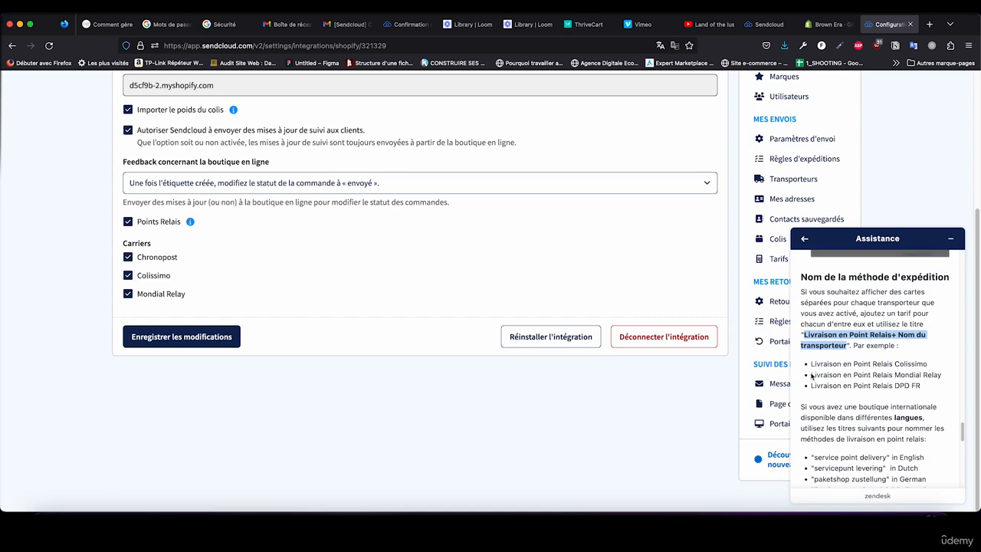
left_click_drag(811, 375, 939, 375)
key("super+c")
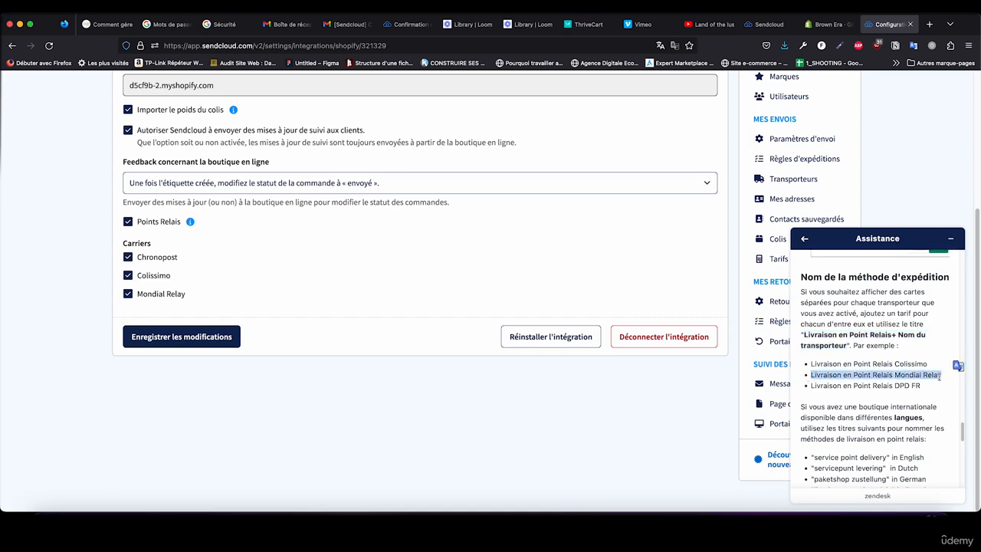
scroll(901, 426, "down", 2)
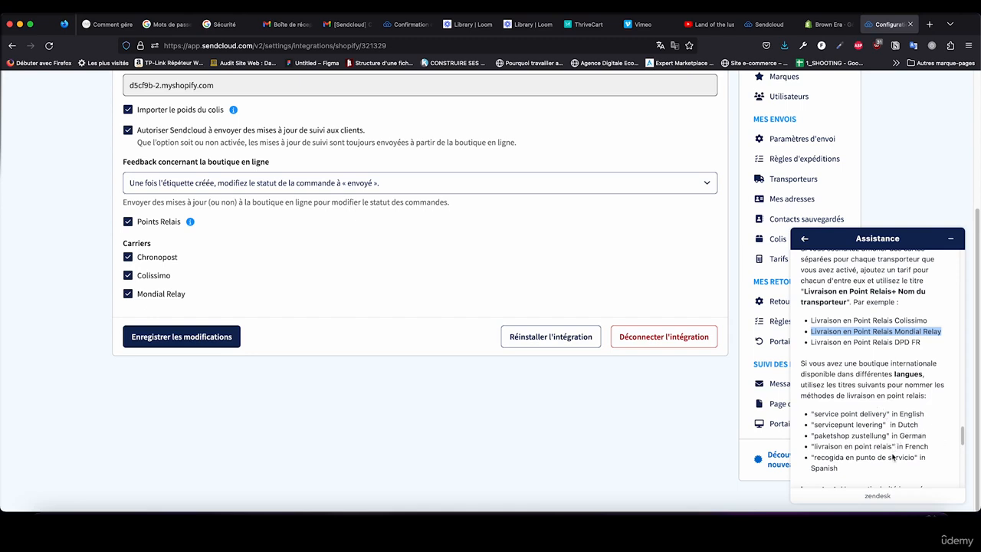
scroll(893, 457, "down", 1)
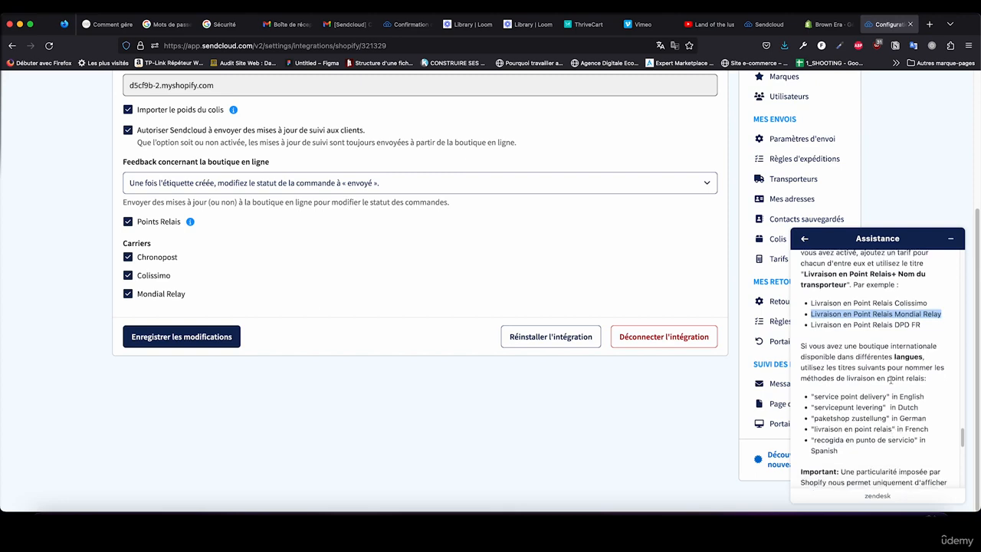
scroll(890, 378, "up", 2)
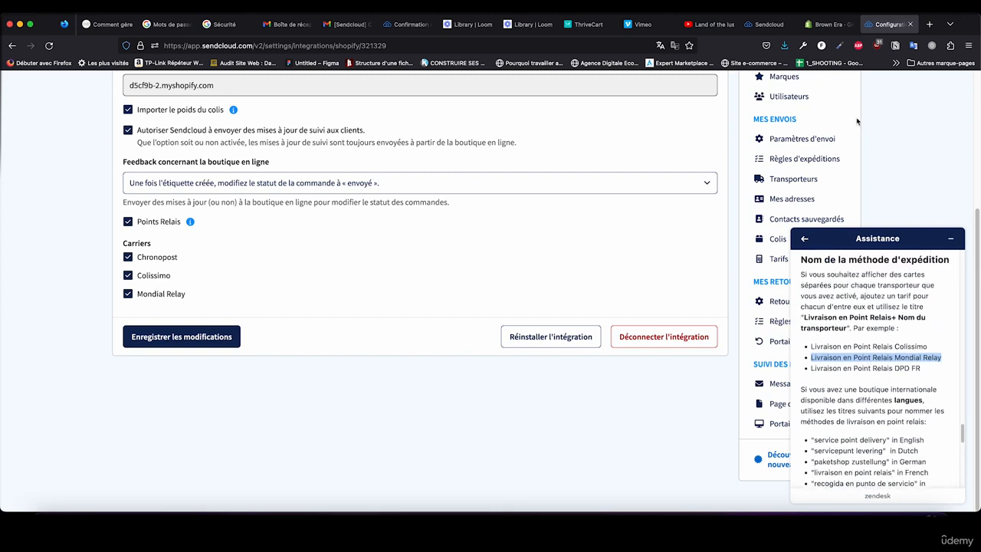
Step: Switch to Shopify and make France's Standard rate a "Tarif forfaitaire personnalisé" named "Livraison en Point Relais Mondial Relay"
left_click(828, 25)
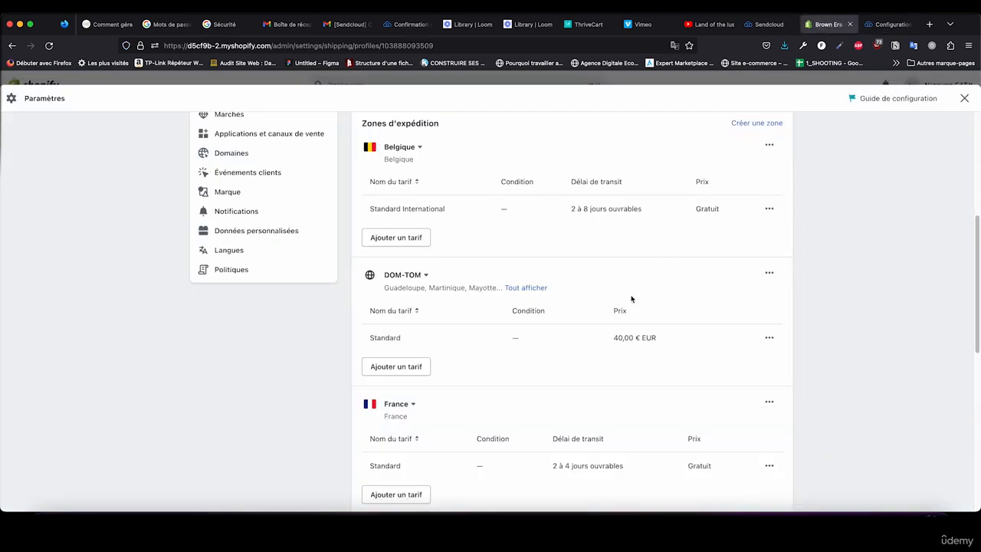
scroll(606, 313, "down", 3)
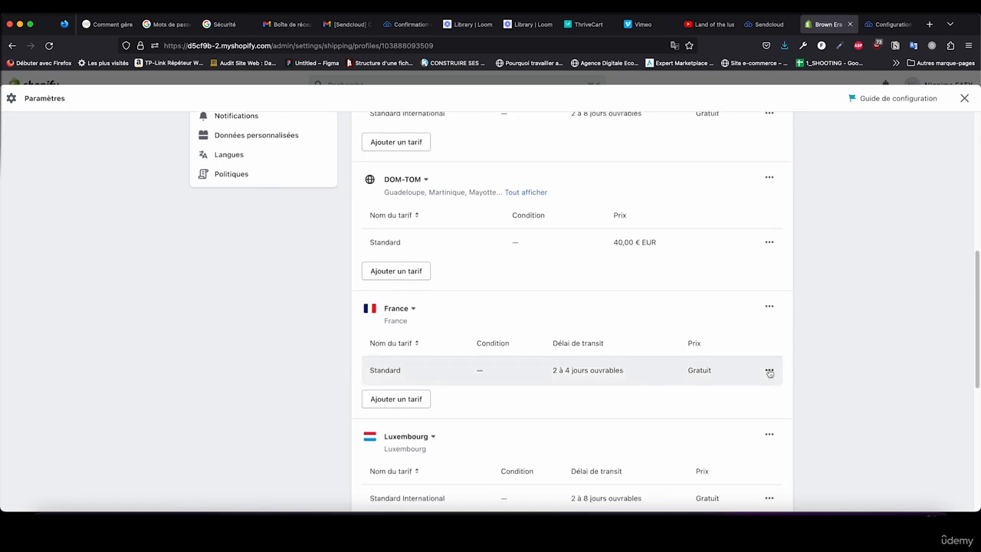
left_click(769, 370)
left_click(743, 397)
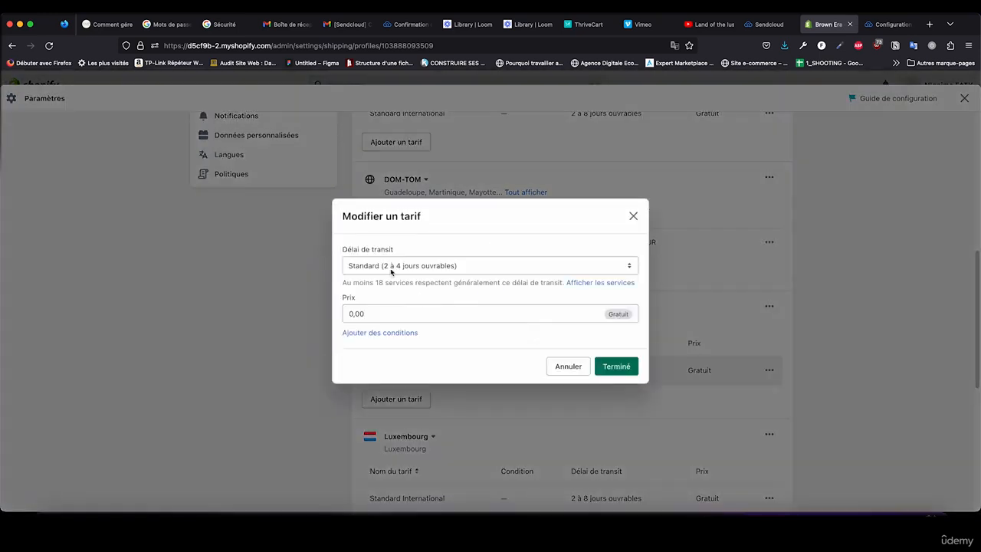
left_click(394, 268)
left_click(400, 283)
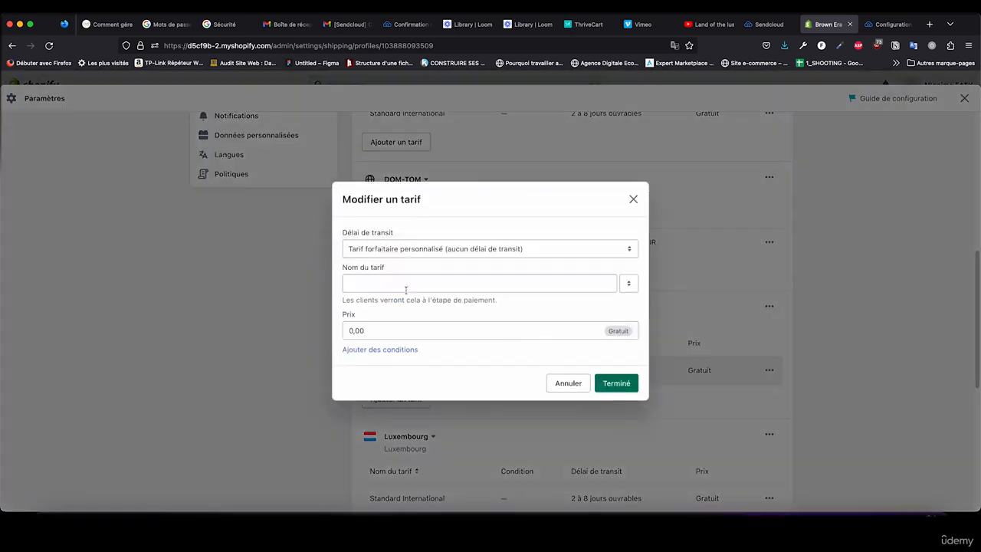
left_click(401, 281)
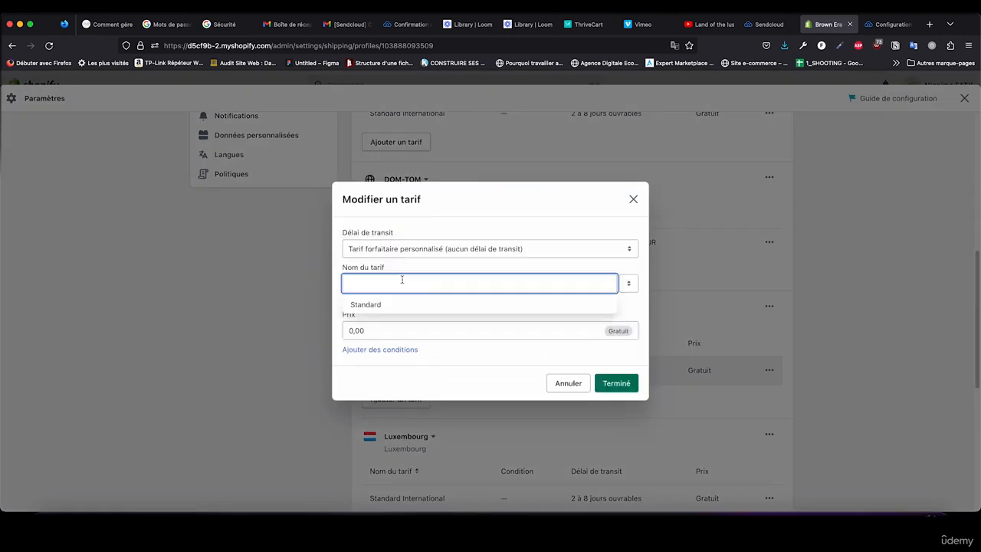
key("super+v")
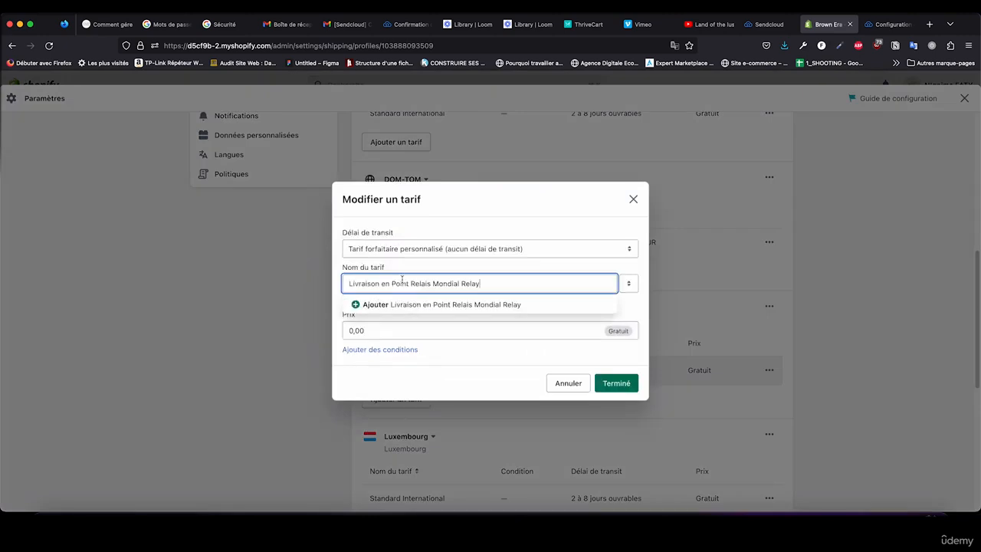
left_click(397, 266)
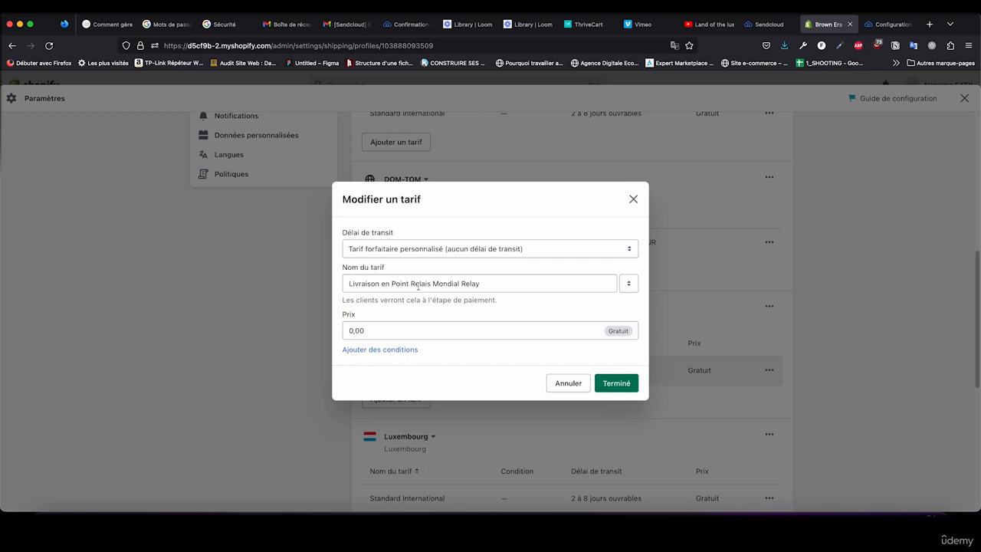
left_click(491, 284)
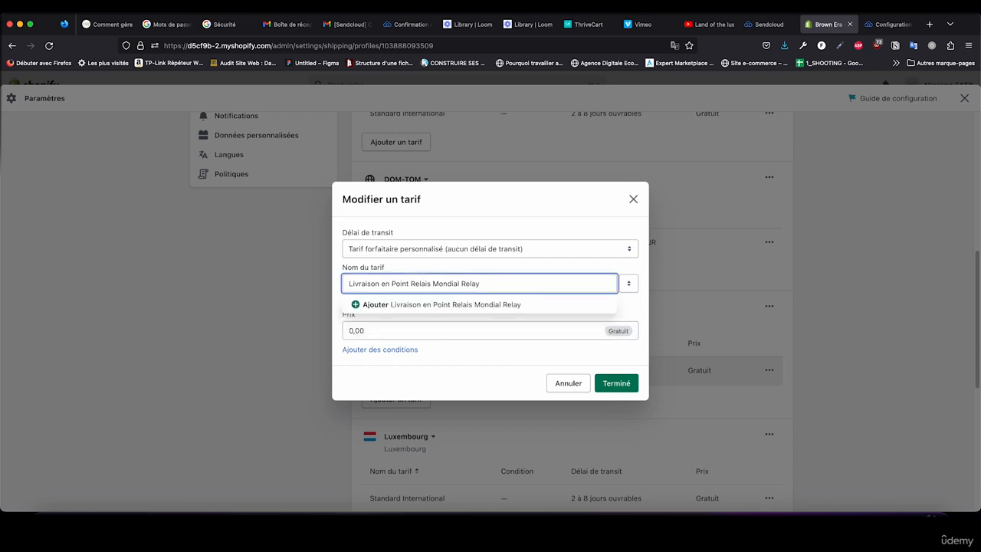
type("72")
key("BackSpace")
key("BackSpace")
key("BackSpace")
left_click(485, 267)
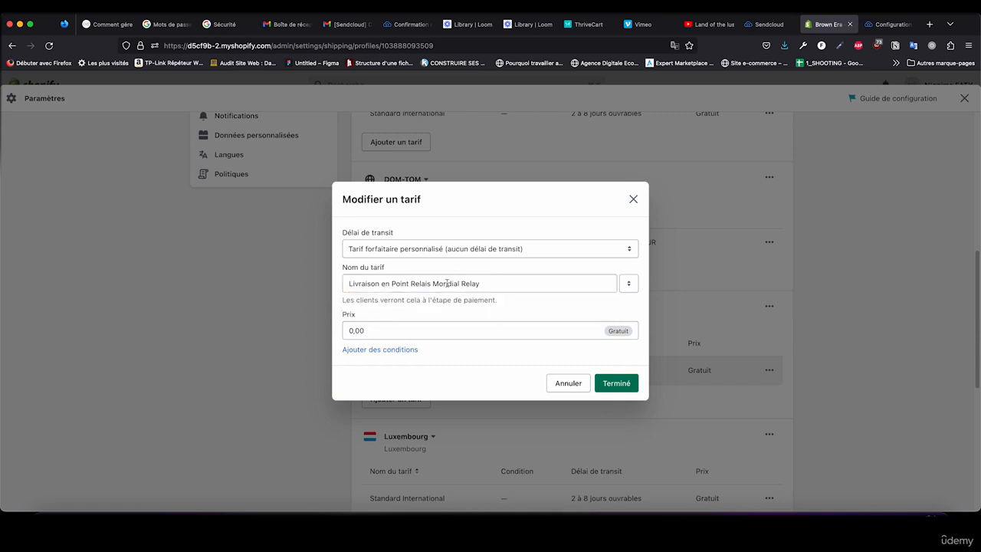
Step: Add conditions based on item weight to the rate and select its price for editing
left_click(388, 349)
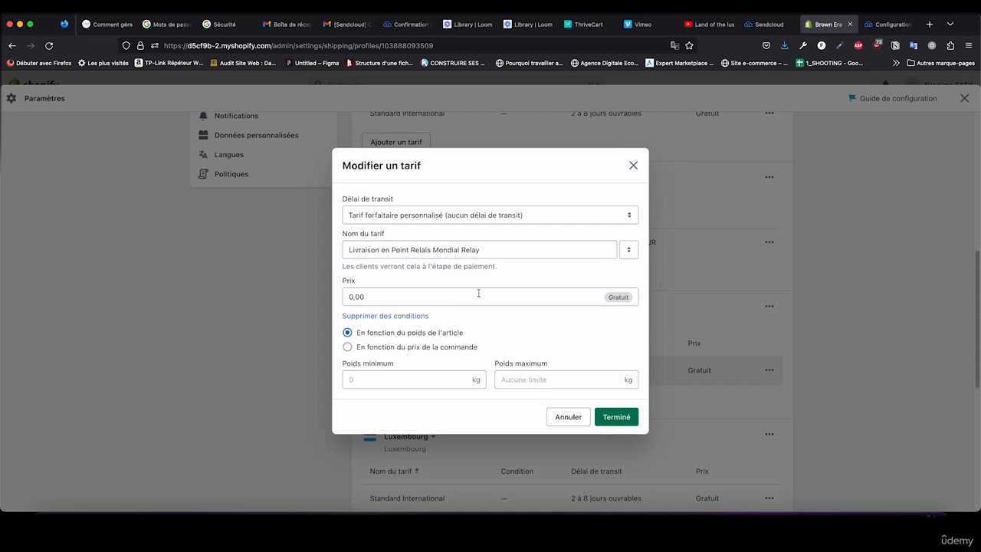
left_click(358, 297)
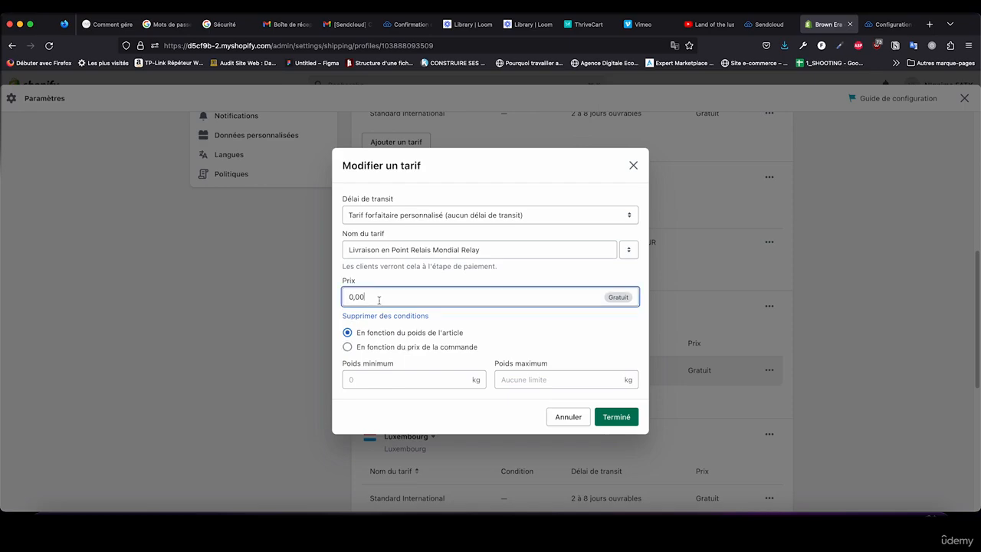
double_click(358, 297)
Step: Switch back to the store configuration in Sendcloud, leave the help article and minimise the assistance window
left_click(874, 26)
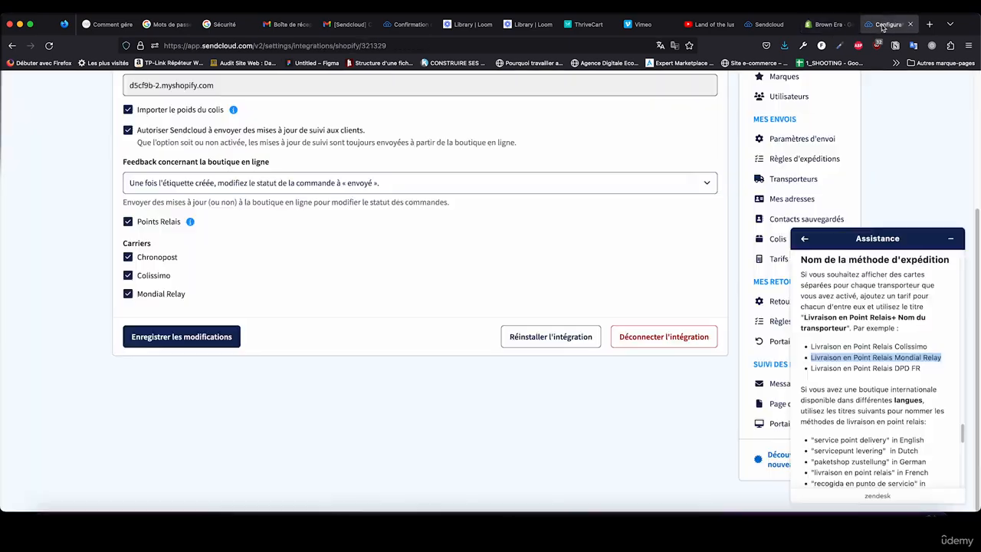
scroll(700, 138, "up", 4)
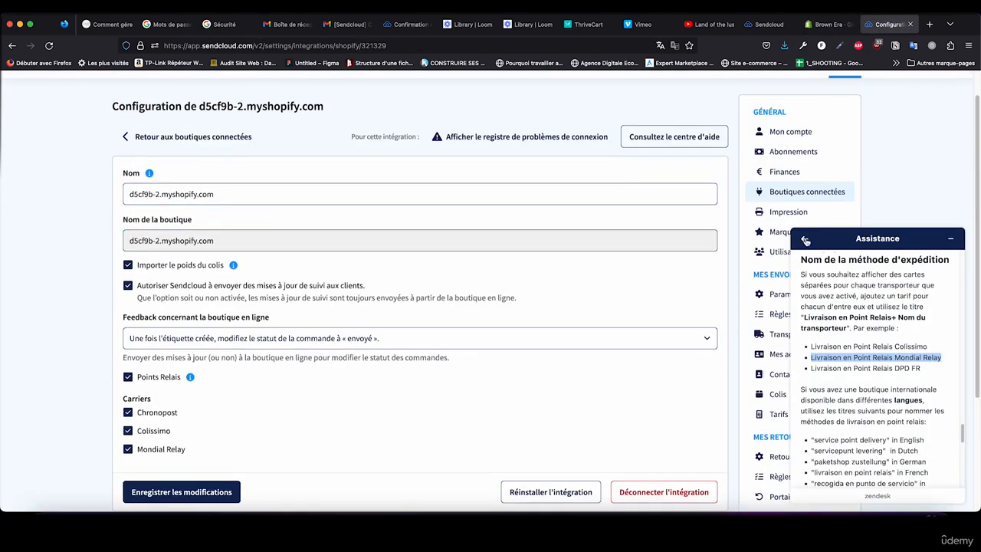
left_click(805, 238)
left_click(950, 238)
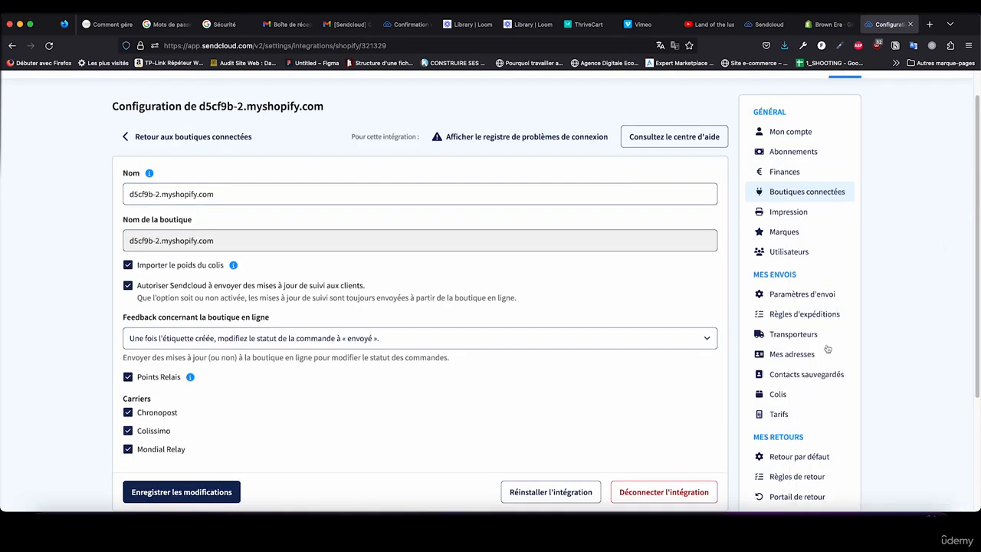
Step: Load Sendcloud's price list for Mondial Relay shipments with France as both shipping and destination country
left_click(779, 414)
left_click(280, 219)
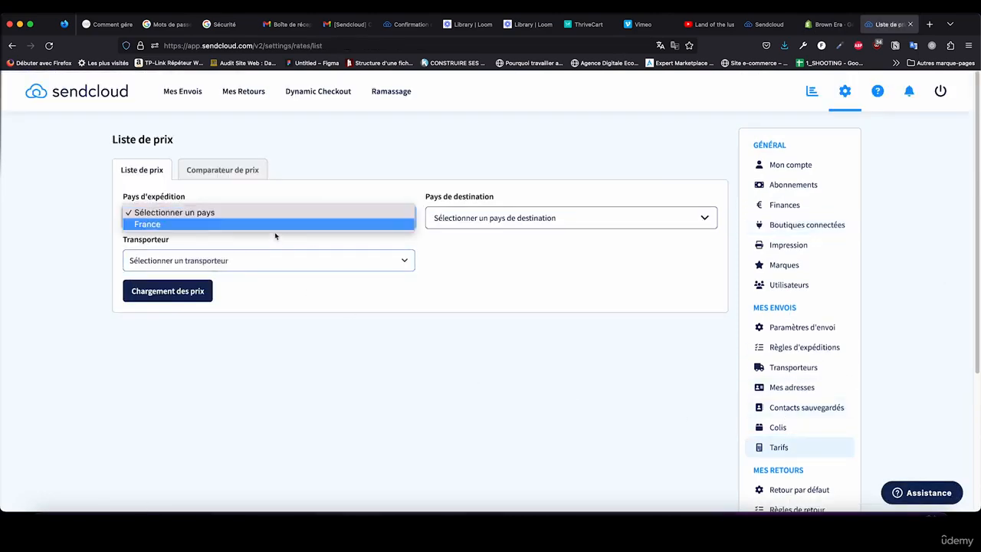
left_click(407, 224)
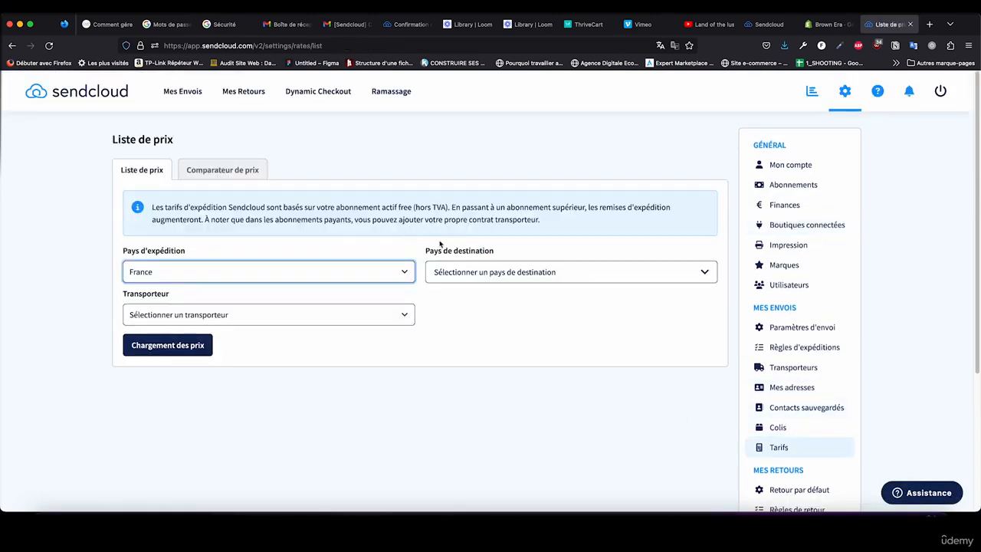
left_click(445, 281)
type("Fran")
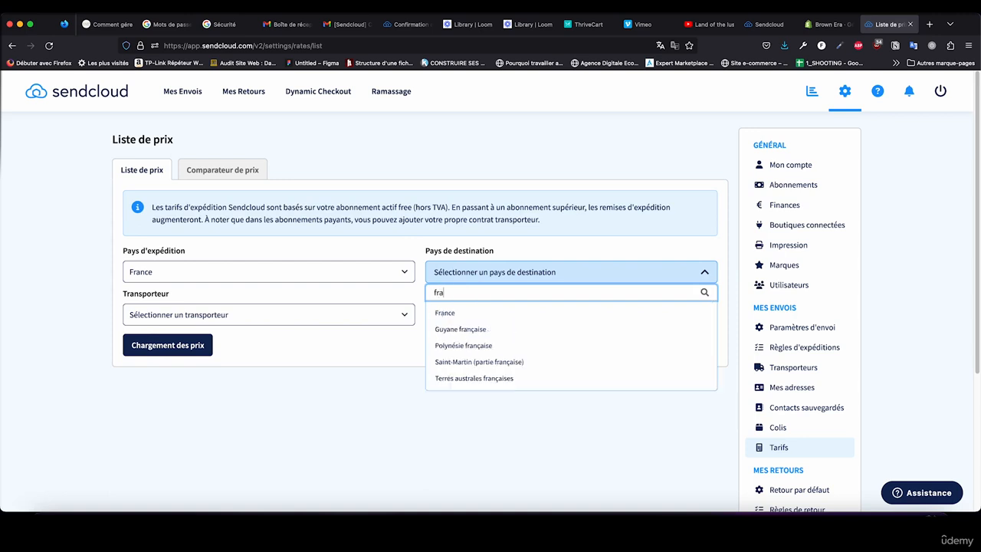
left_click(433, 314)
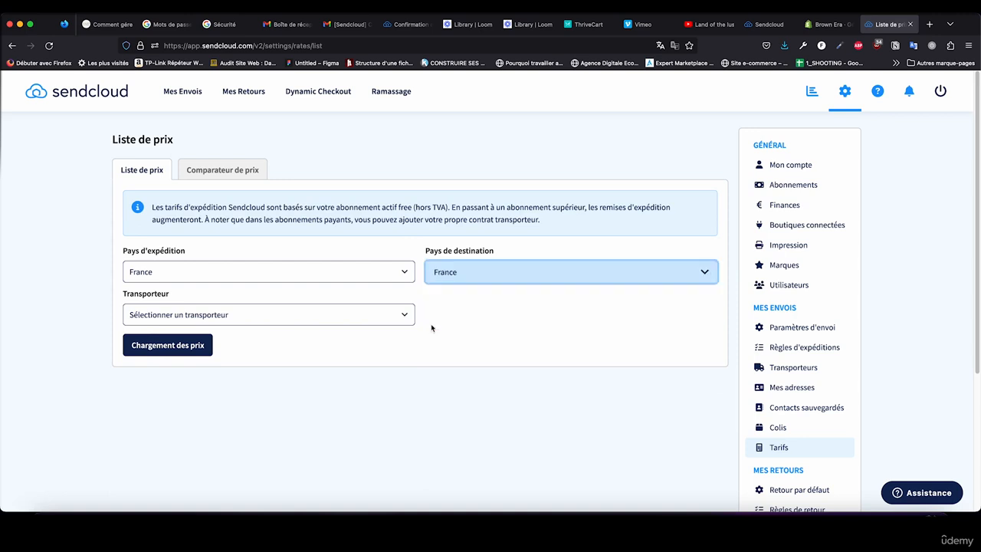
left_click(227, 318)
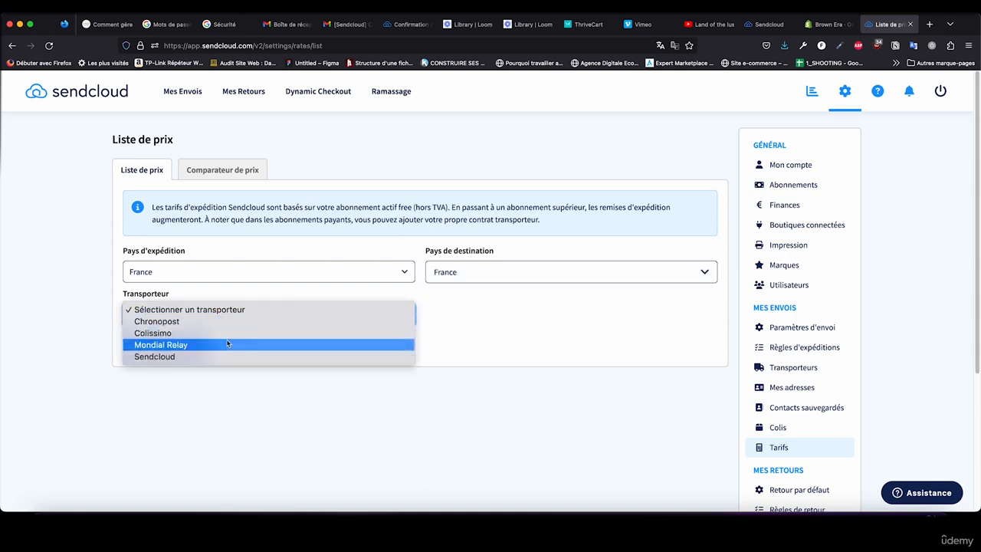
left_click(230, 345)
left_click(207, 343)
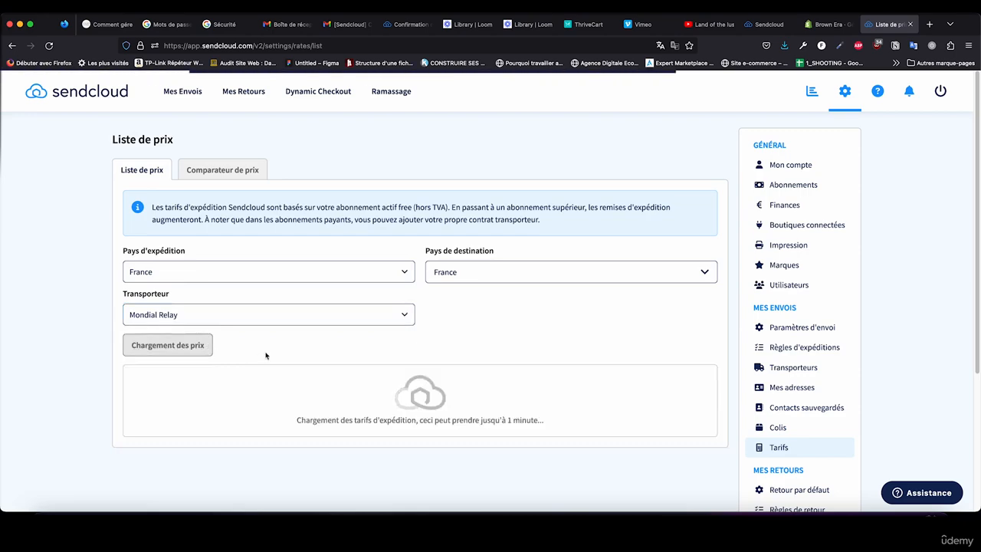
Step: Examine the Mondial Relay Point Relais prices by weight bracket, particularly the 0-0.5kg bracket, for the Shopify rate
scroll(265, 354, "down", 5)
scroll(272, 350, "down", 2)
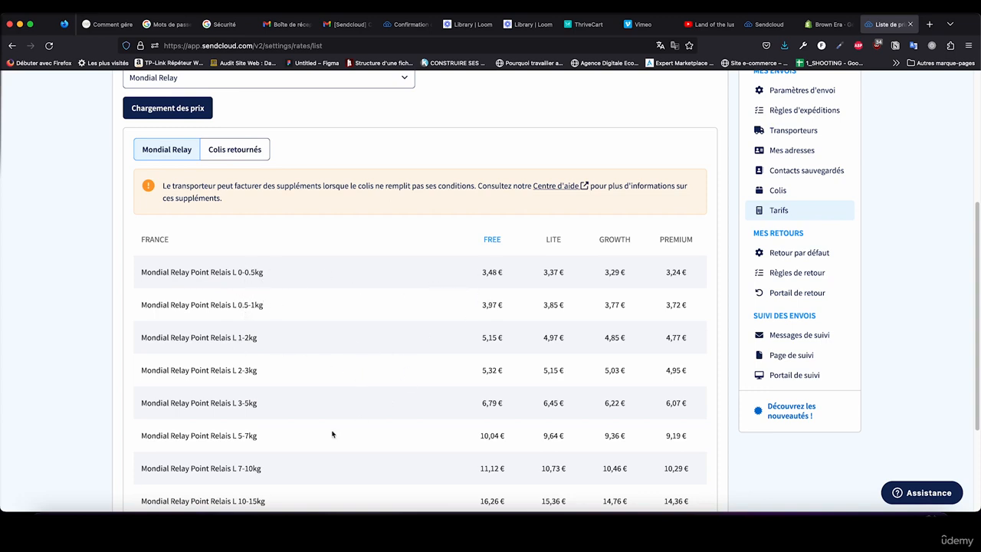
scroll(313, 385, "down", 1)
scroll(314, 384, "down", 2)
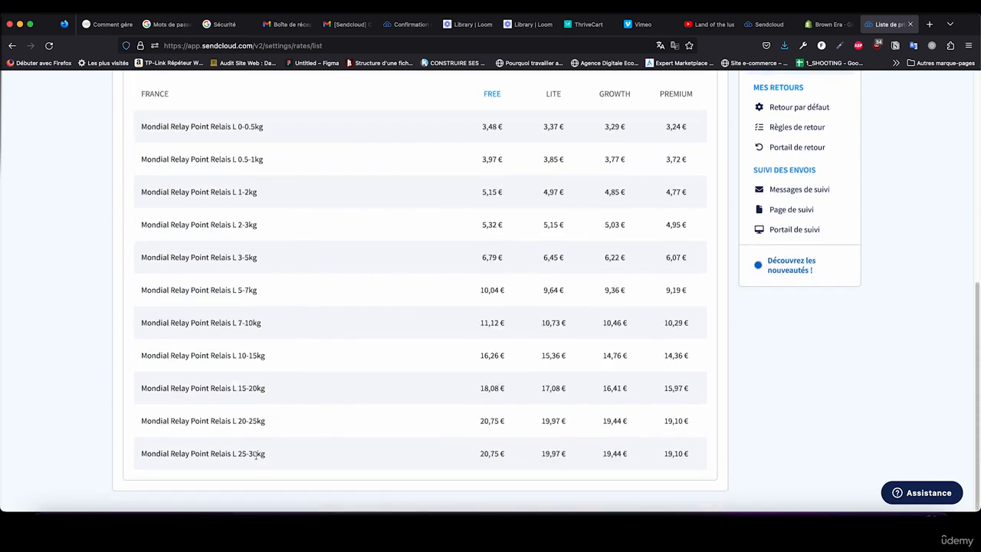
scroll(253, 291, "up", 1)
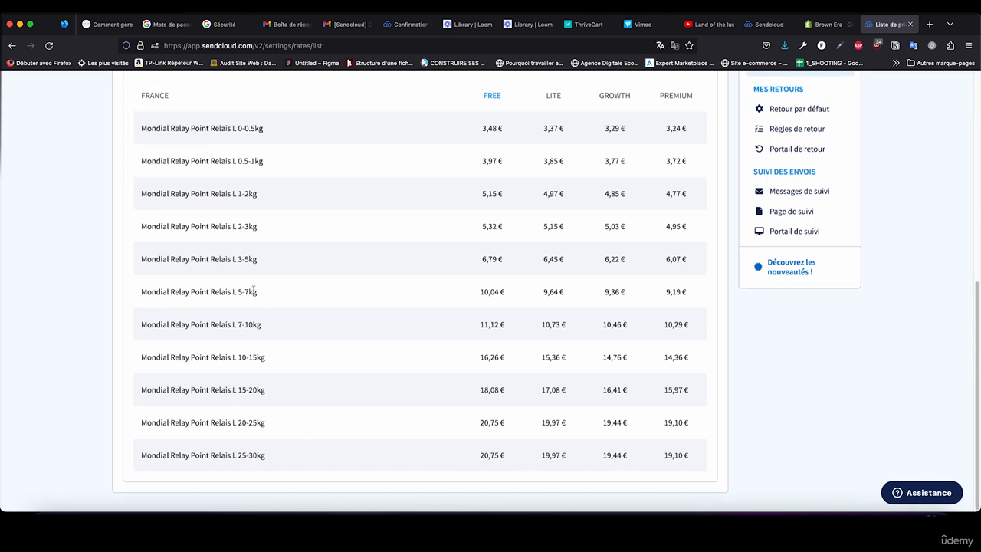
scroll(253, 291, "up", 1)
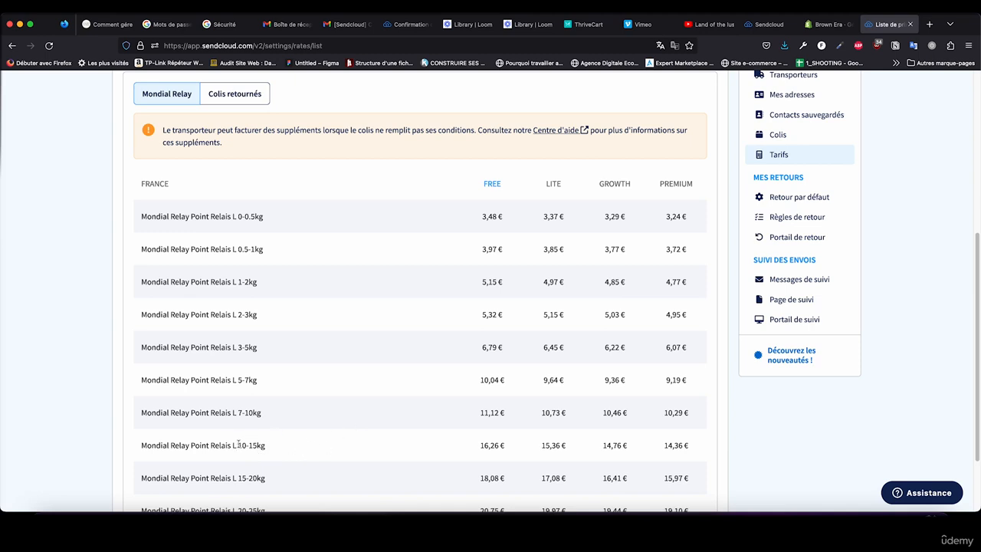
left_click_drag(266, 445, 237, 445)
left_click_drag(263, 217, 237, 216)
left_click_drag(263, 248, 242, 247)
left_click_drag(263, 217, 244, 217)
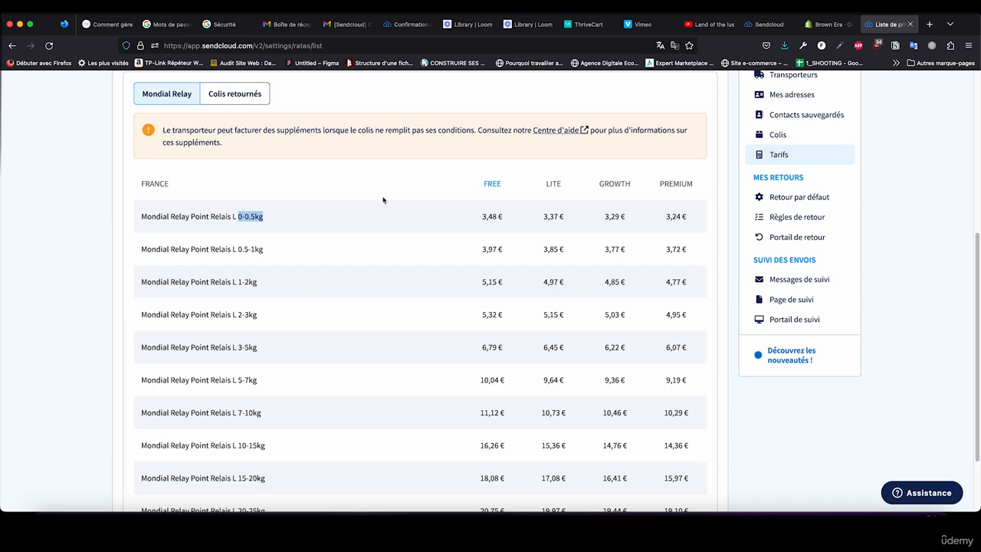
left_click(827, 24)
left_click(886, 25)
Step: Switch to Shopify, set the relay-point rate's price to 3,48 € and maximum weight to 0,5 kg, and confirm the rate
left_click(810, 26)
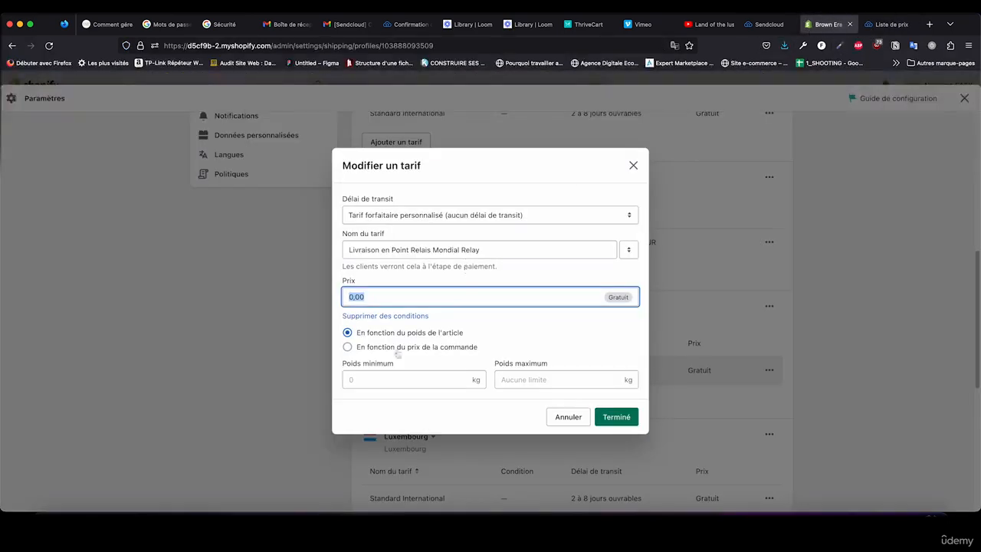
type("3,48")
left_click(384, 386)
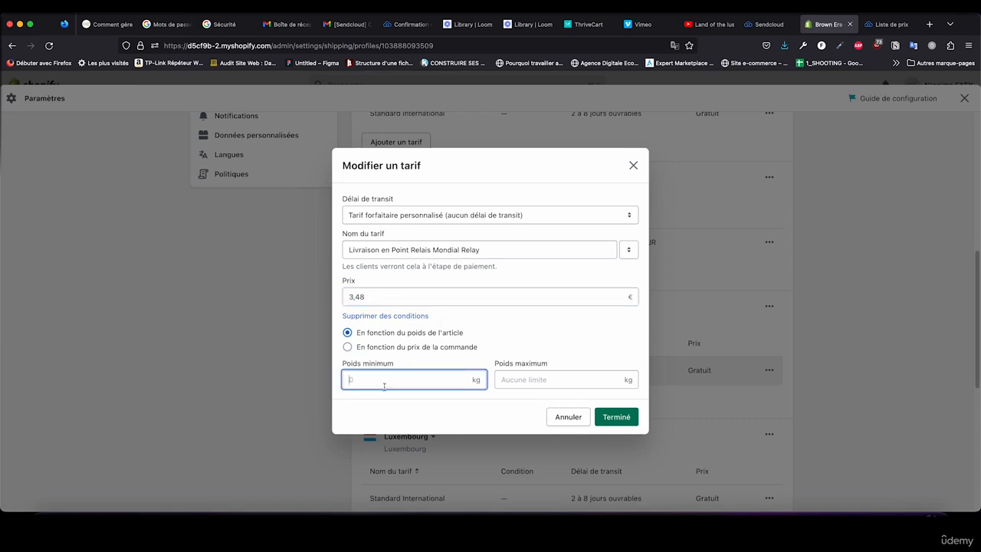
left_click(529, 388)
type("0")
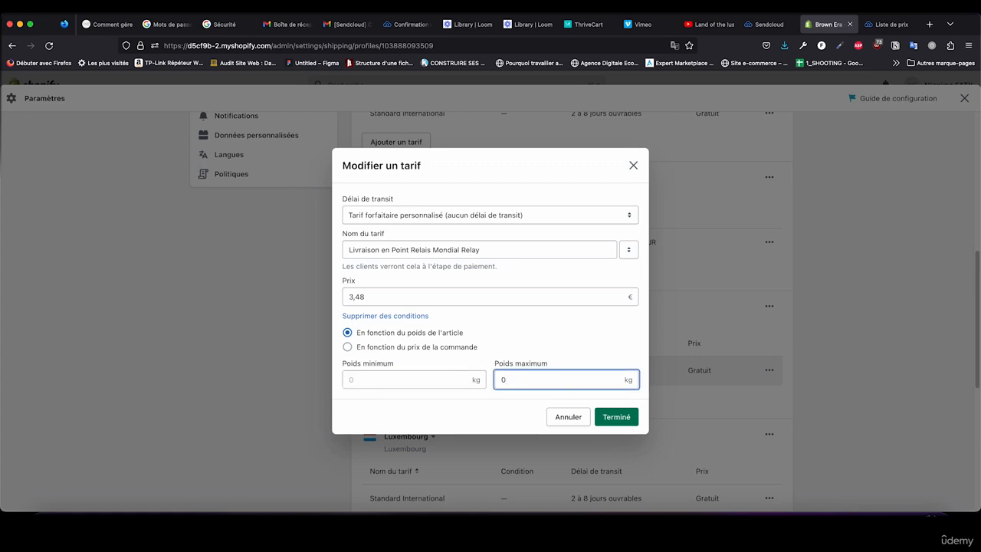
type(".5")
left_click(618, 417)
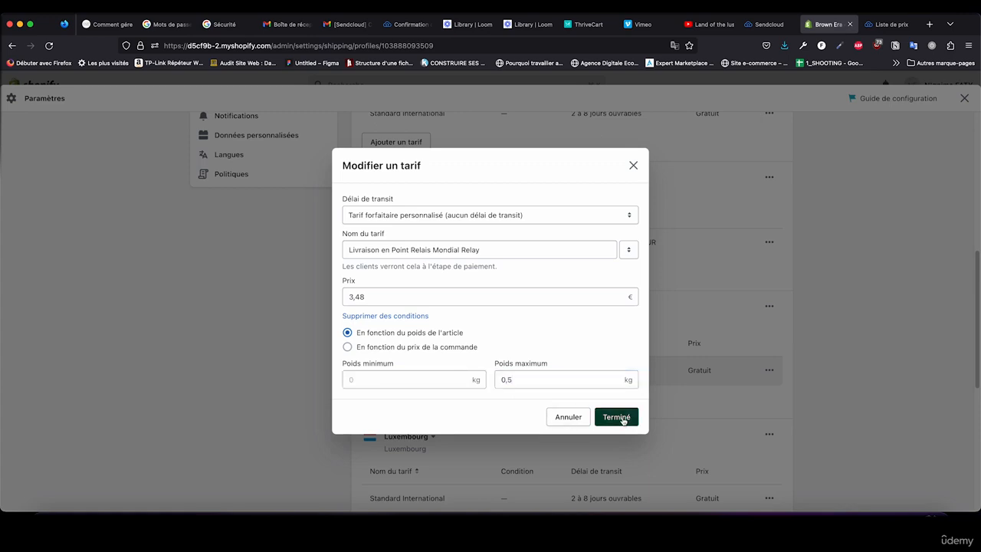
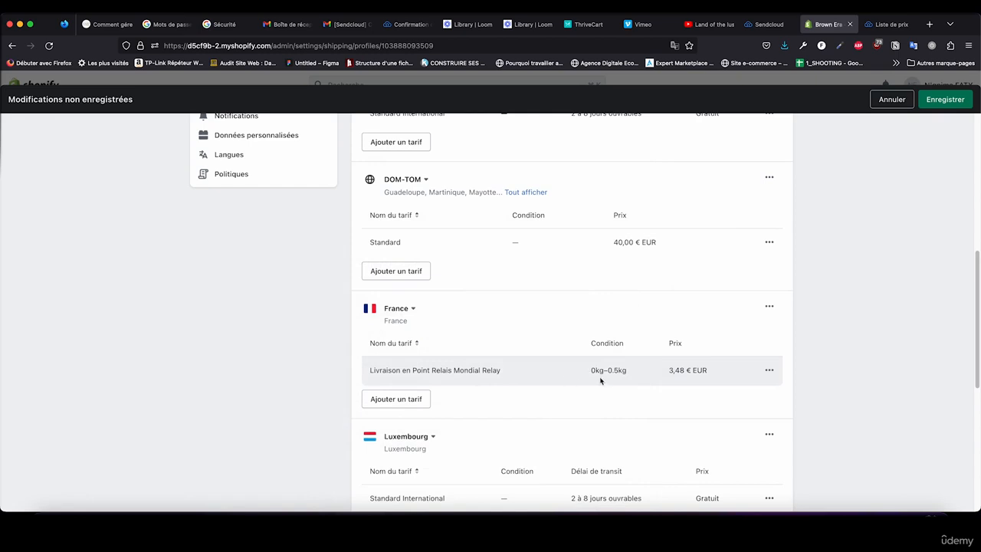
Step: Add a custom flat rate without transit time to the France zone, named "Livraison en Point Relais Mondial Relay"
left_click(413, 399)
left_click(387, 298)
left_click(391, 309)
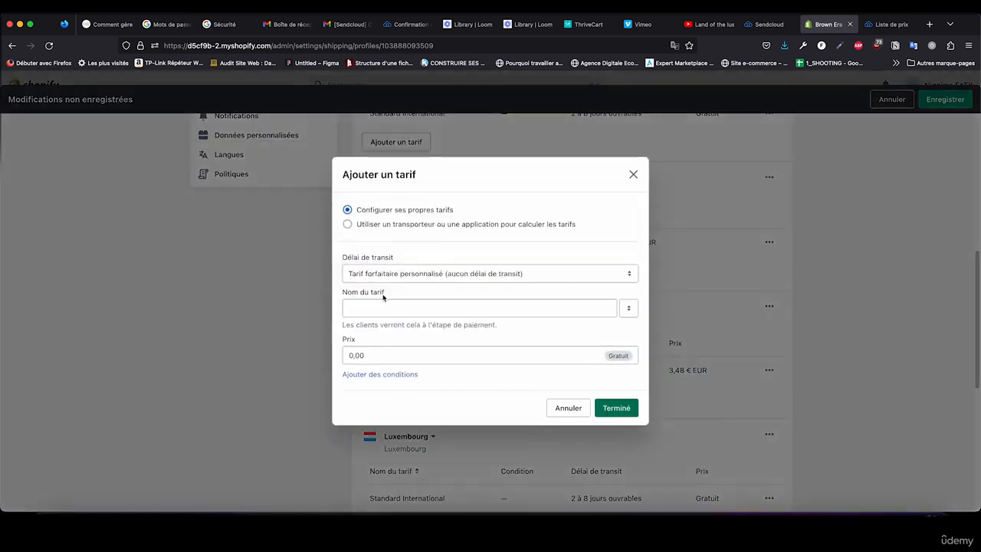
left_click(387, 306)
type("Livraison en Point Relais Mondial Relay")
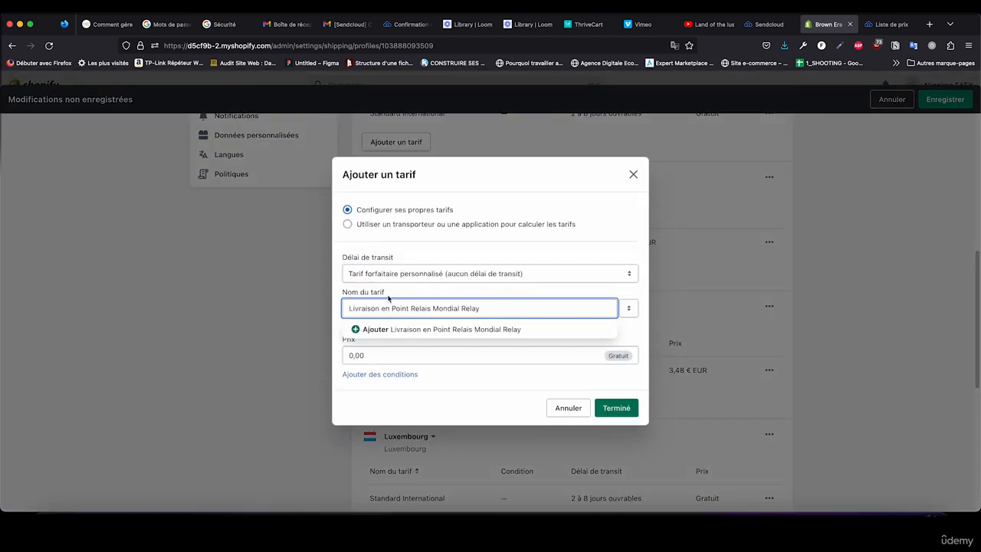
left_click(390, 289)
Step: Check the Mondial Relay 0.5-1kg price in Sendcloud, return to Shopify and set the new rate's price to 3,97 €
left_click(872, 25)
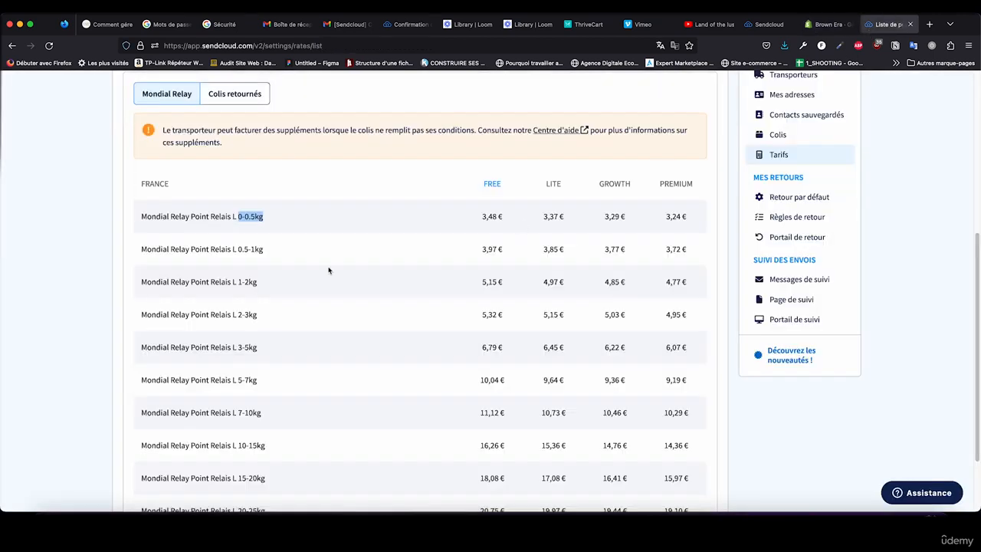
left_click(828, 24)
left_click(351, 354)
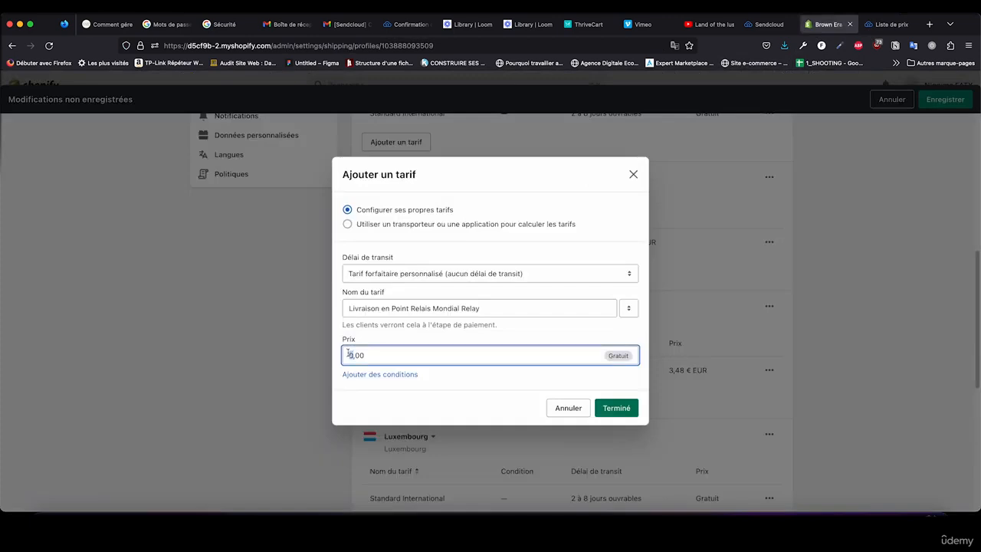
type("3")
key("Delete")
key("Delete")
type("97")
Step: Add an item-weight condition from 0,51 kg to 1 kg to the relay-point rate and confirm the rate
left_click(346, 374)
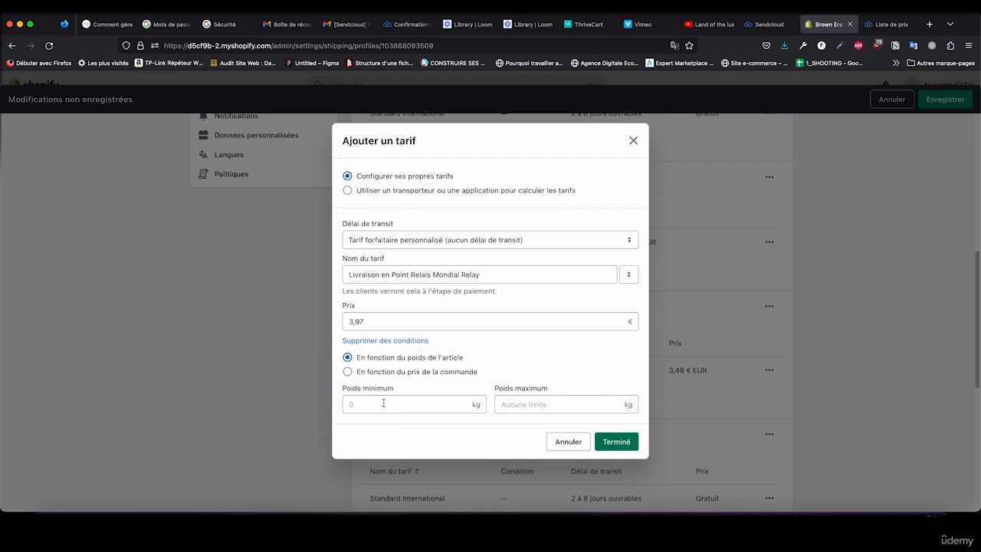
left_click(383, 402)
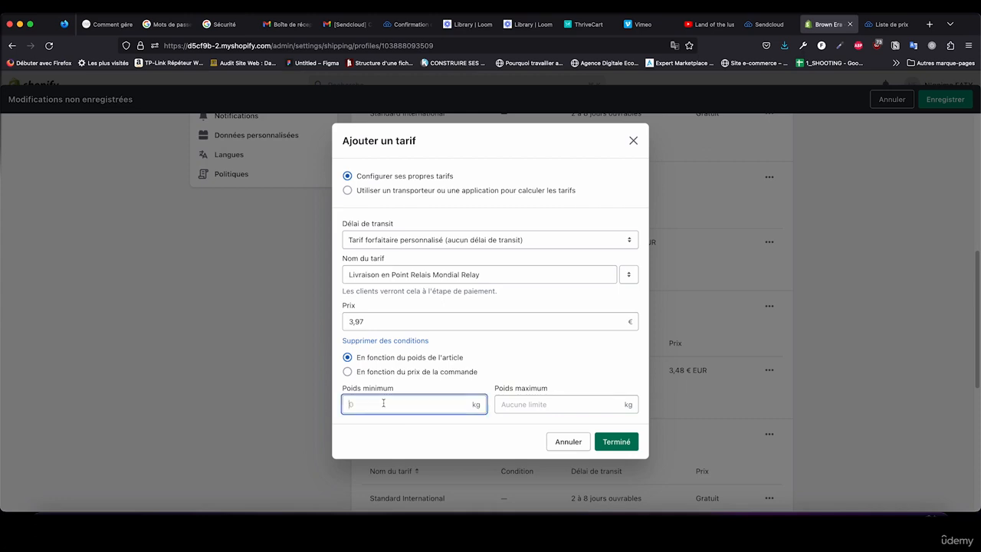
type("0,5")
left_click(522, 404)
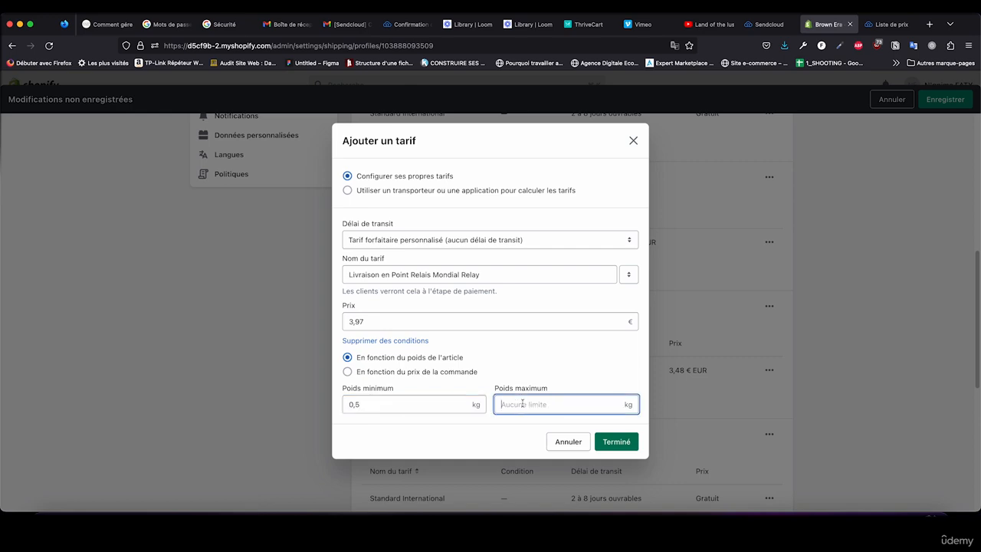
type("1")
left_click(372, 406)
type("1")
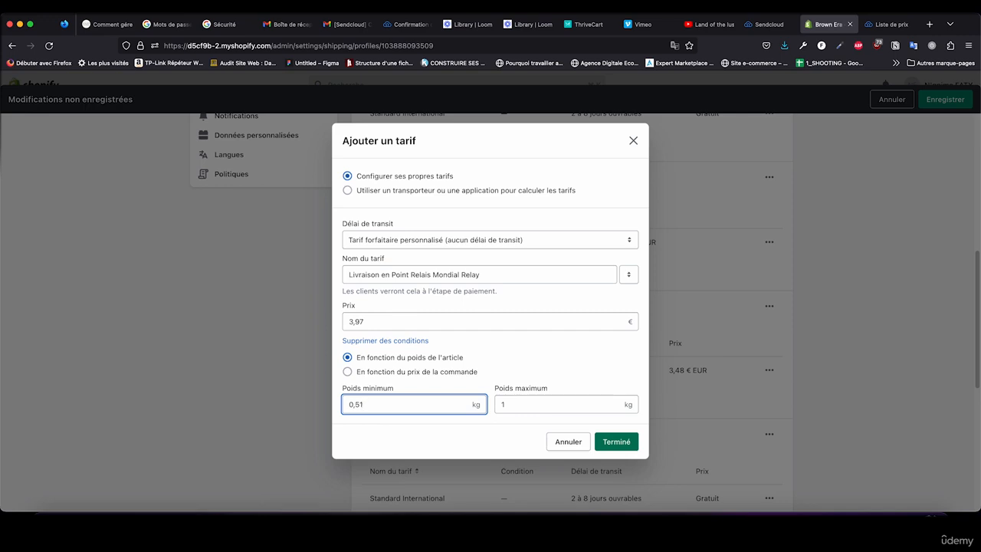
left_click(613, 445)
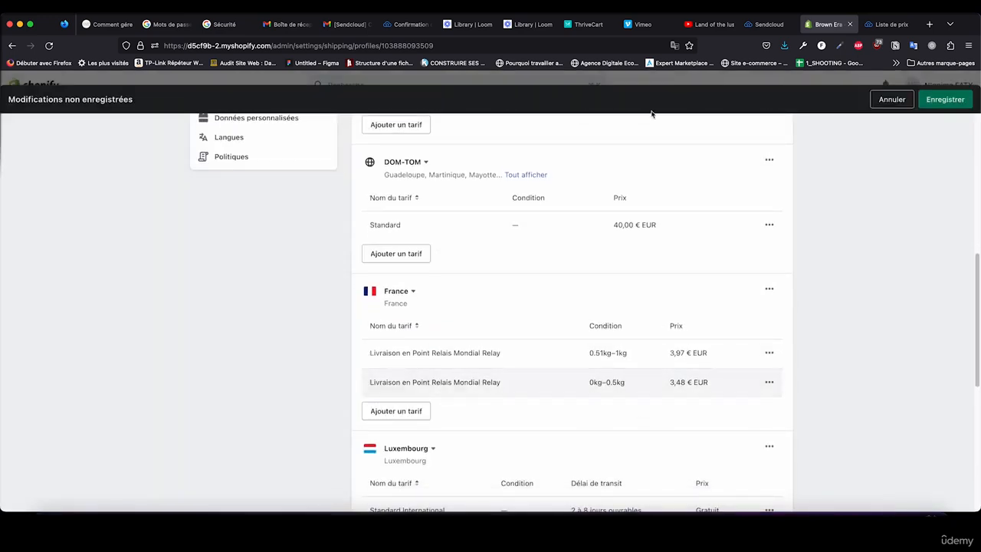
Step: Switch to Sendcloud and load the Colissimo price list for shipments within France
left_click(889, 24)
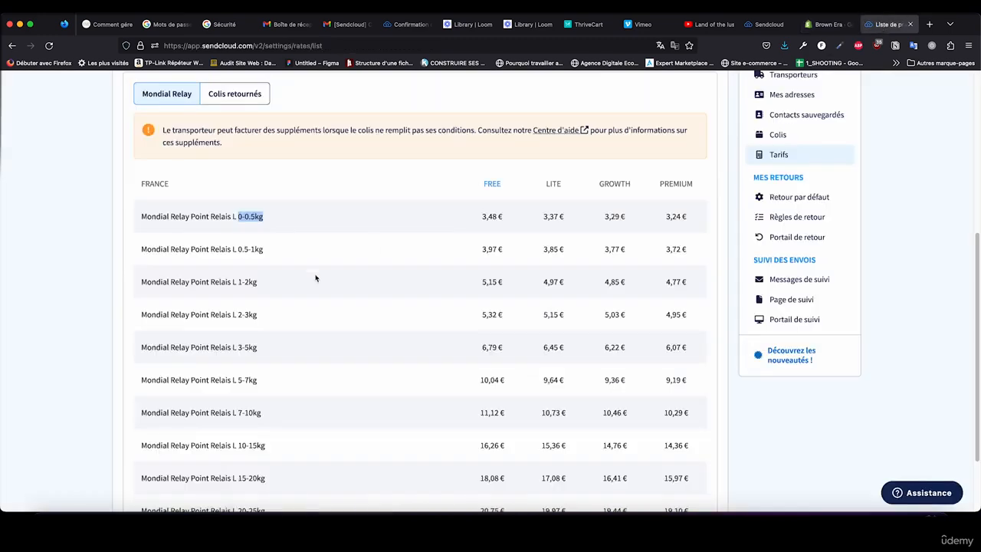
scroll(313, 280, "up", 1)
left_click(197, 233)
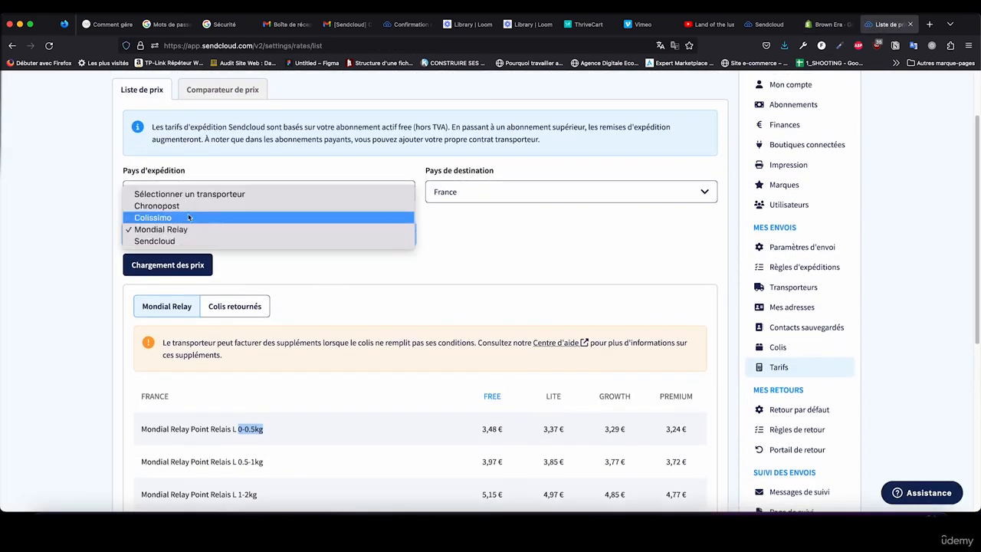
left_click(189, 218)
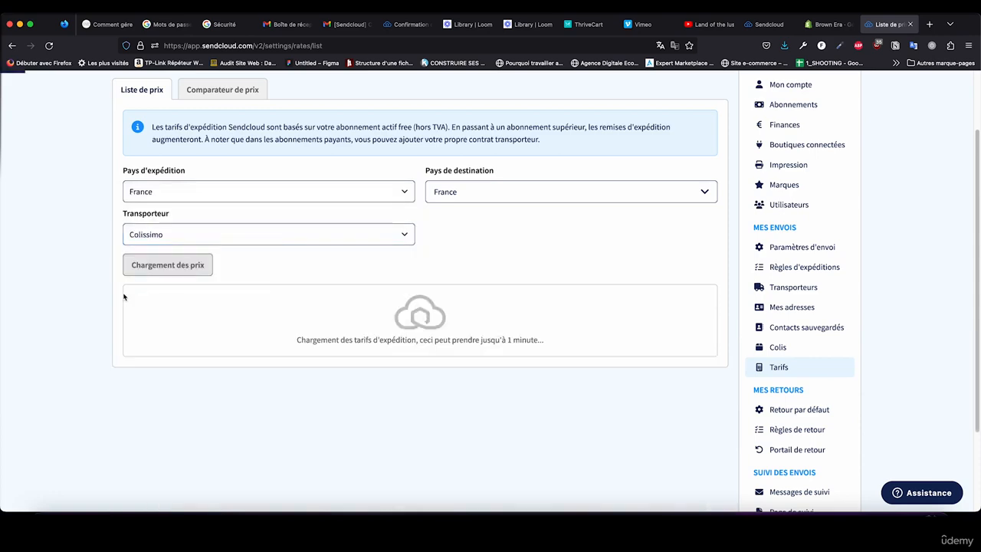
scroll(84, 310, "down", 3)
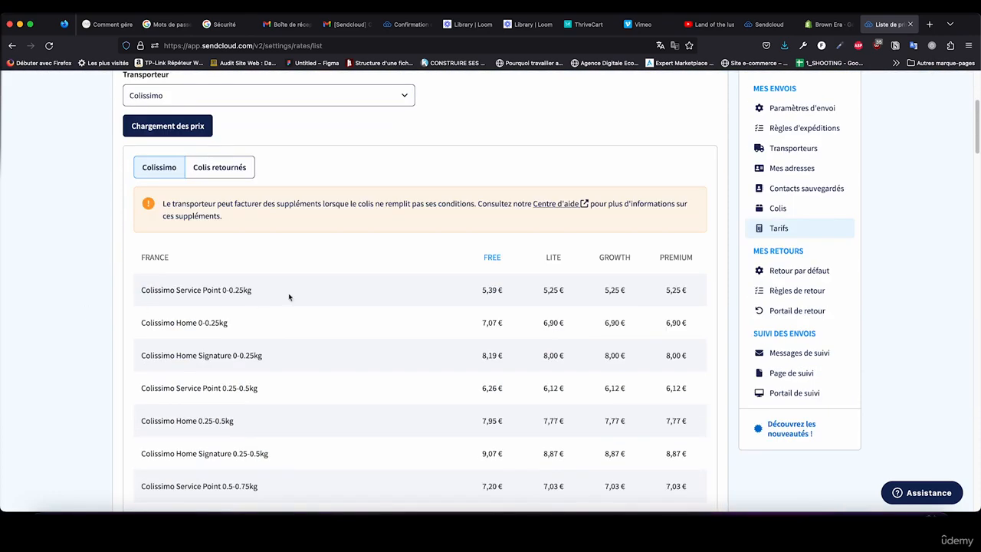
Step: Compare the Colissimo Service Point, Home and Home Signature prices for the 0-0.25kg bracket
left_click_drag(176, 290, 221, 289)
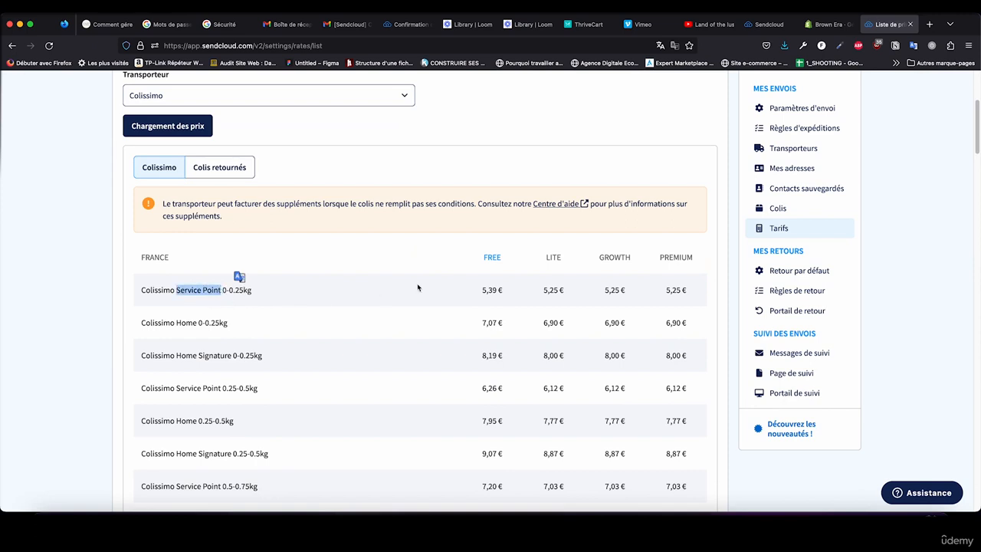
scroll(276, 127, "up", 2)
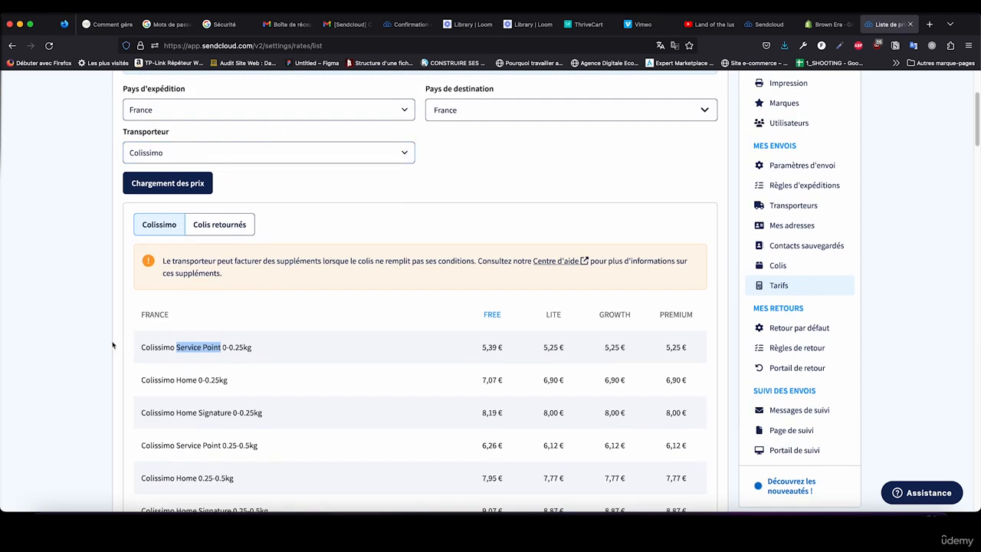
scroll(123, 341, "down", 1)
scroll(360, 345, "down", 2)
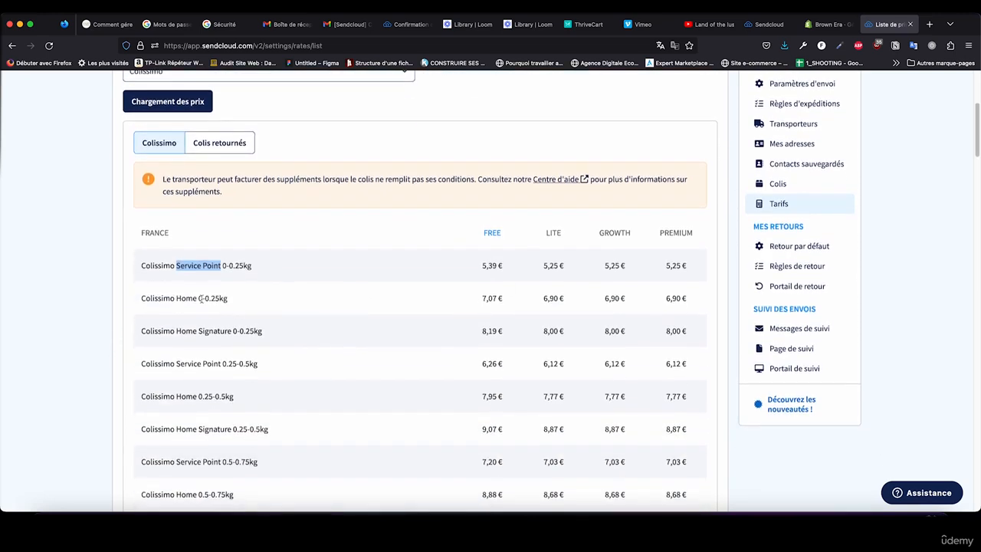
left_click_drag(204, 298, 176, 298)
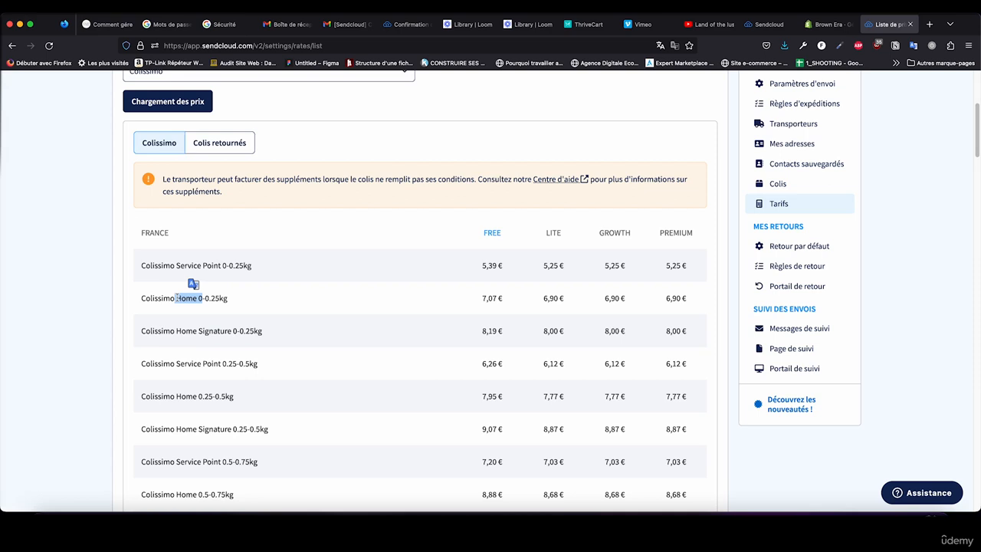
left_click(235, 330)
left_click_drag(235, 330, 176, 330)
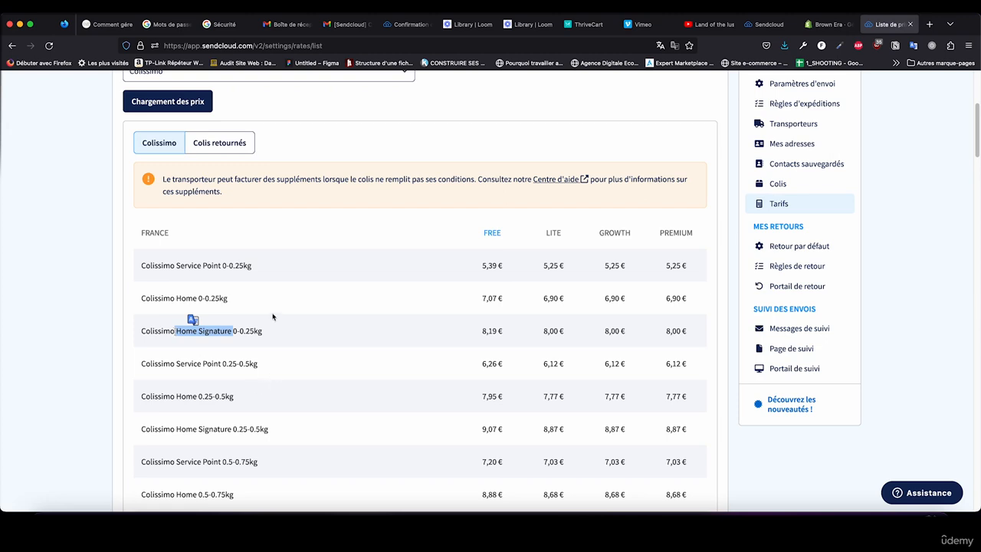
left_click_drag(232, 299, 142, 299)
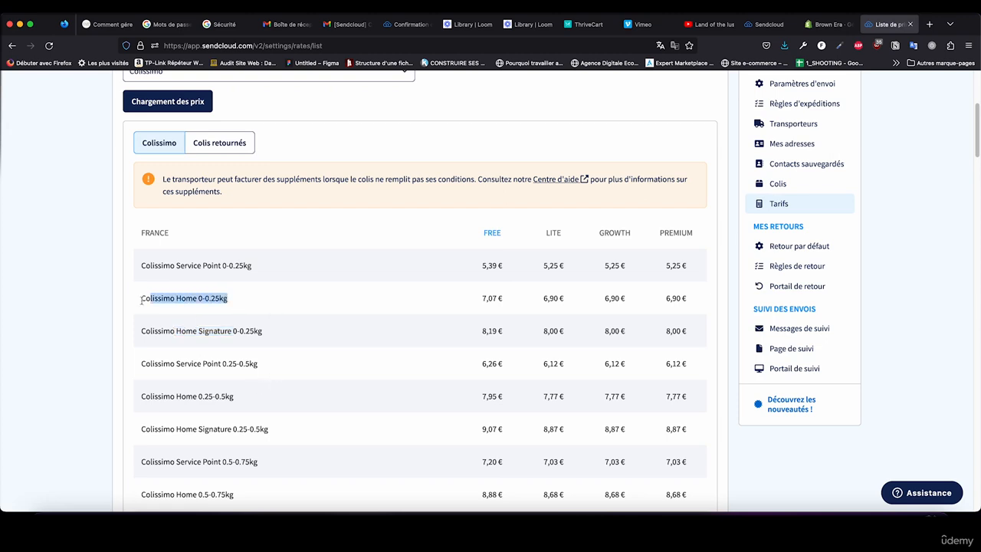
left_click(220, 298)
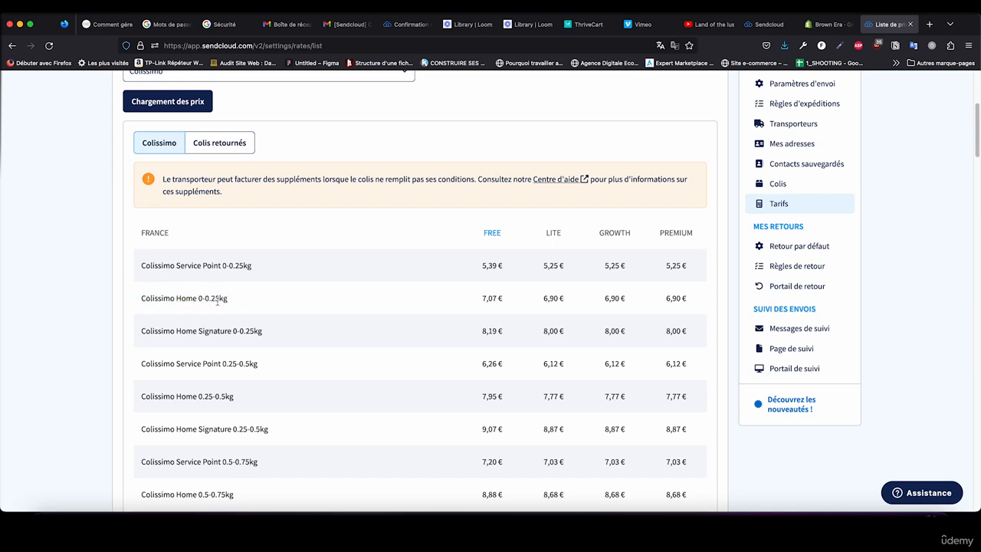
Step: Switch to Shopify and add a custom flat rate to the France zone, named "Livraison à domicile Colissimo sans signature"
left_click(811, 29)
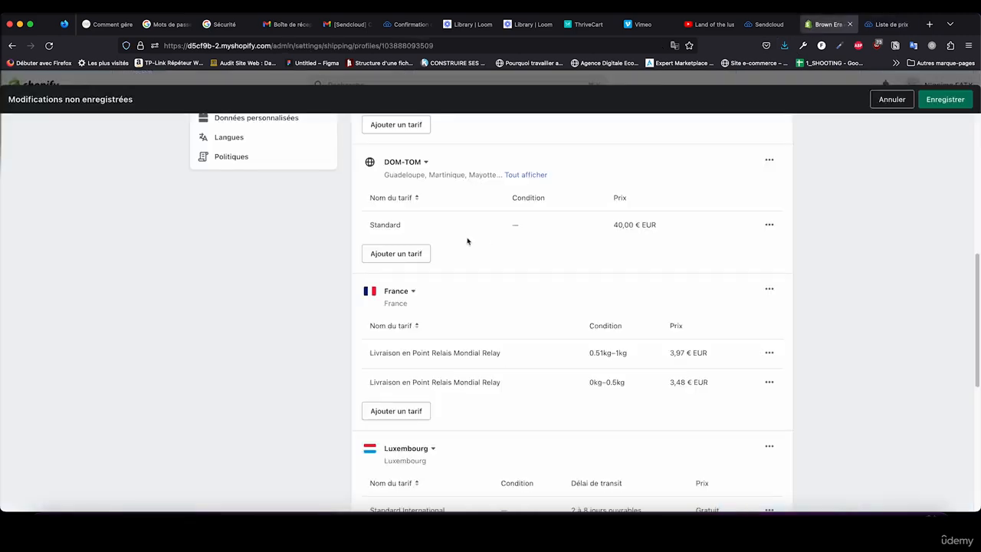
left_click(414, 411)
left_click(390, 289)
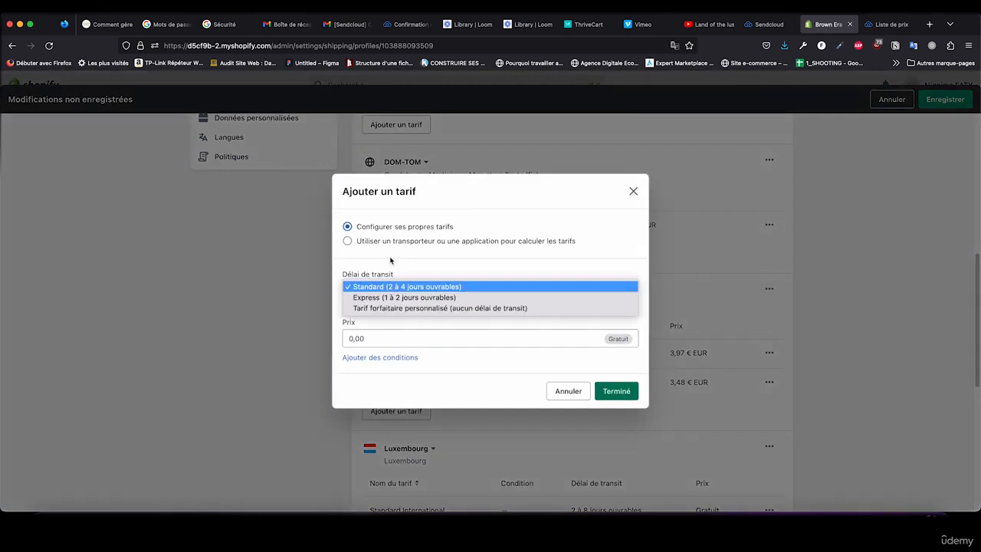
left_click(386, 304)
left_click(383, 307)
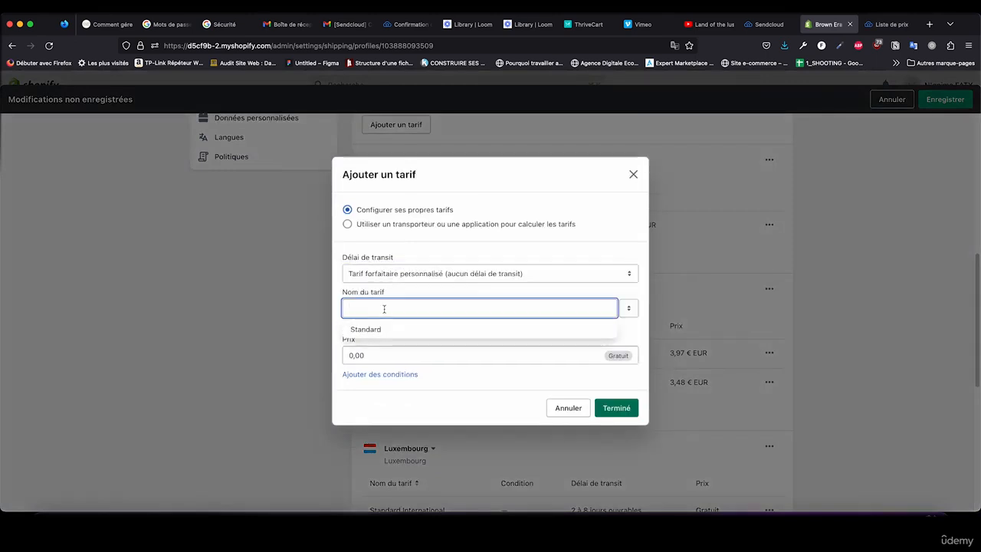
type("Livrai")
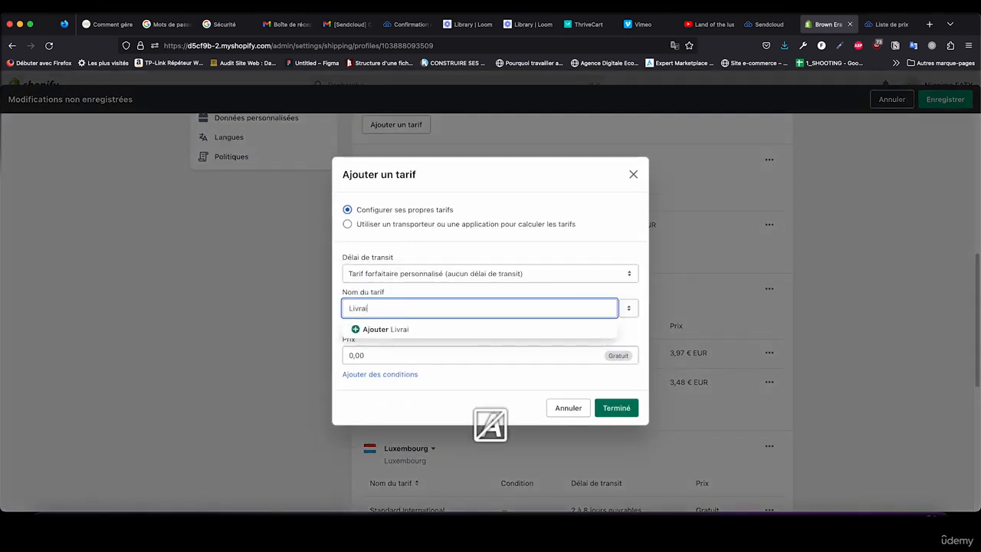
type("son à d")
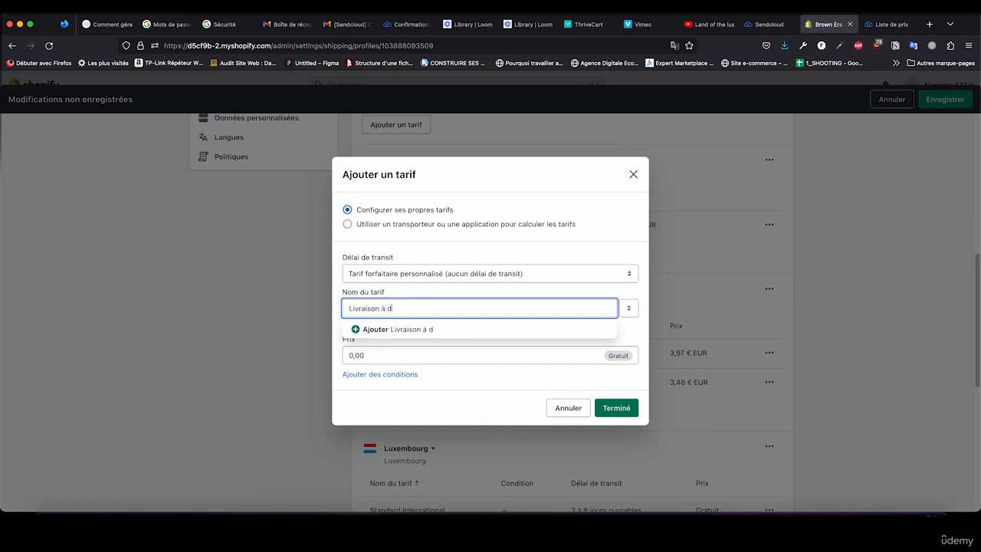
type("omicile Col")
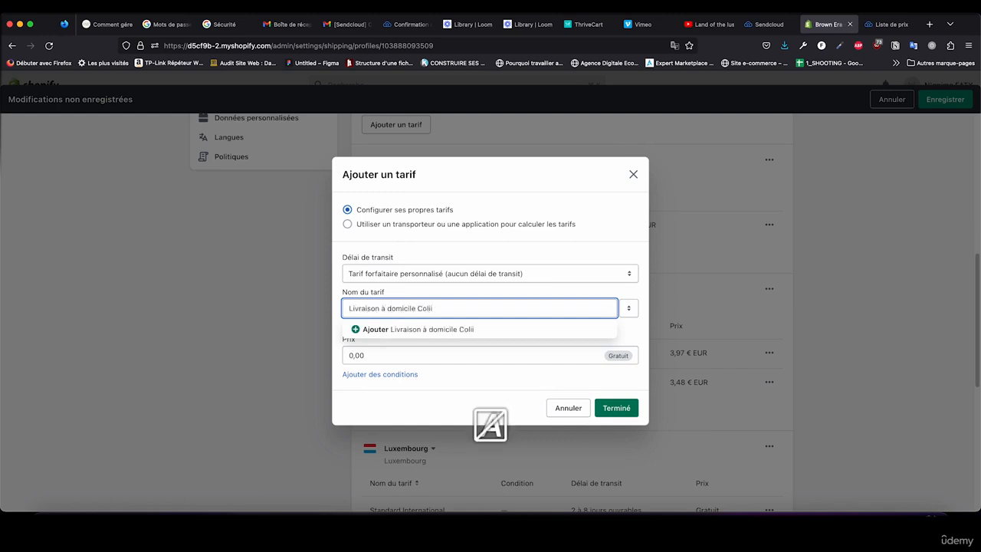
type("issimo sans")
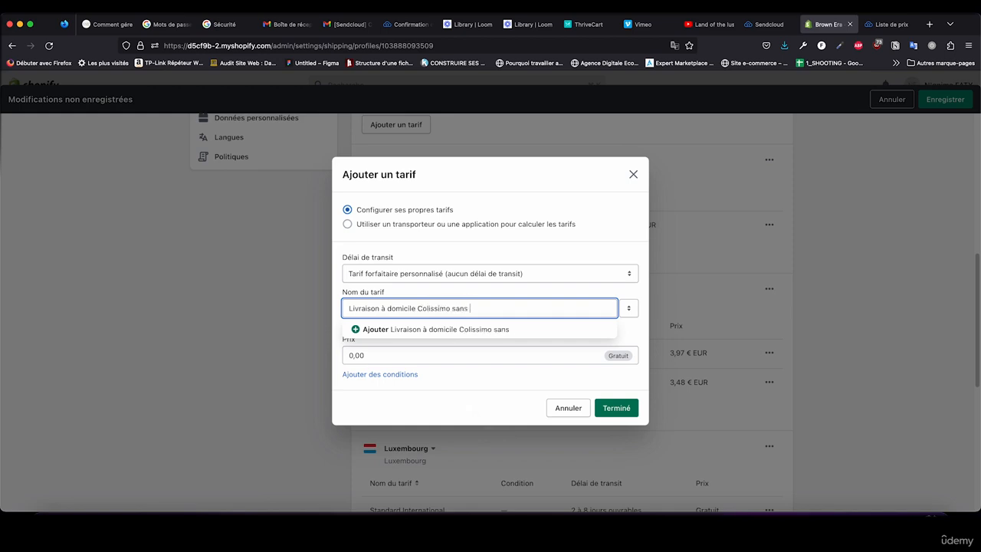
type(" signature")
left_click(417, 334)
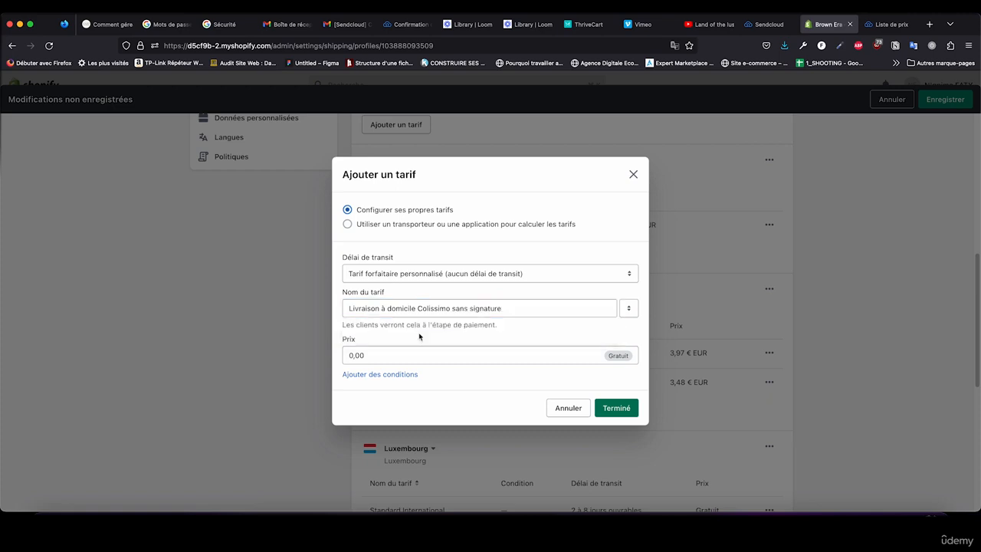
Step: Recheck the Colissimo Home 0-0.25kg price in Sendcloud and return to the open rate in Shopify
left_click(889, 24)
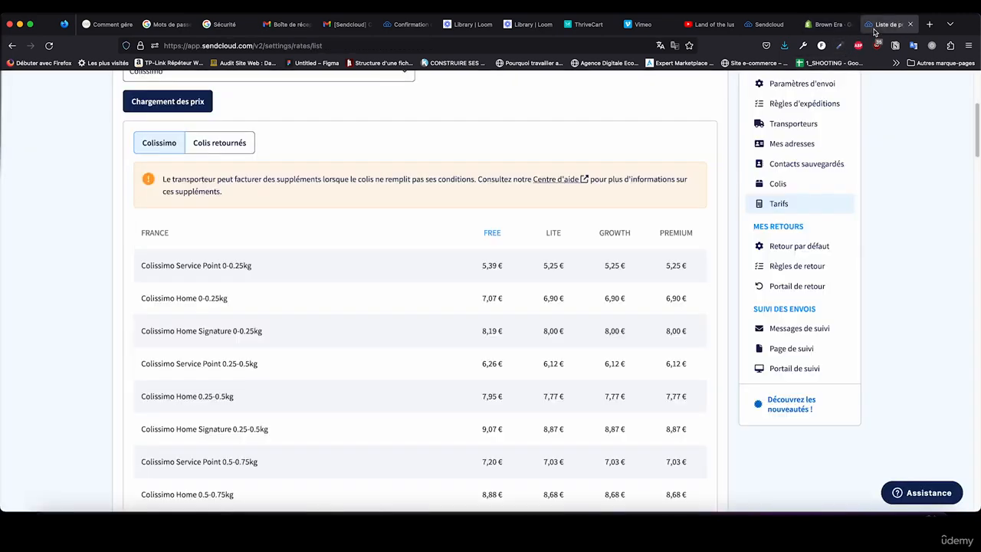
left_click(889, 490)
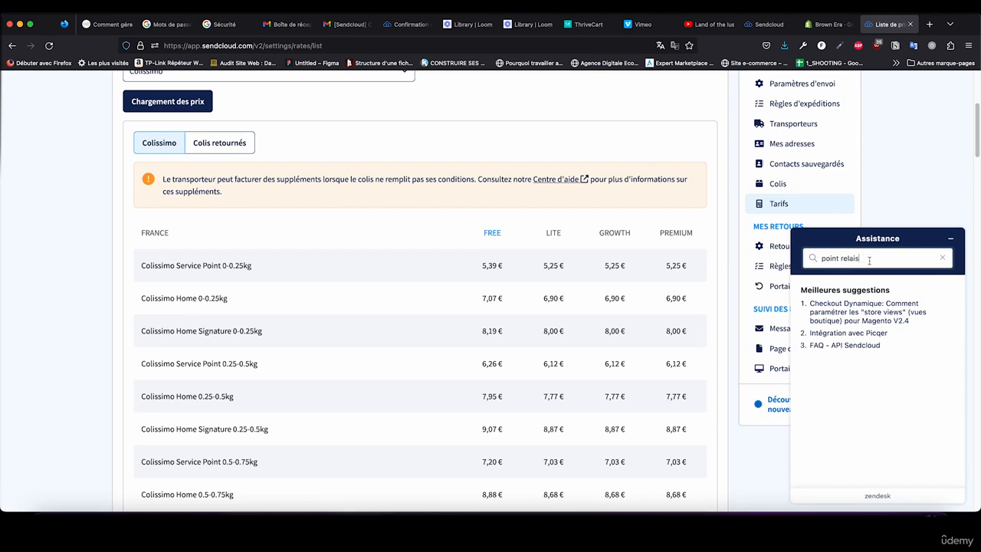
left_click(950, 238)
left_click(827, 24)
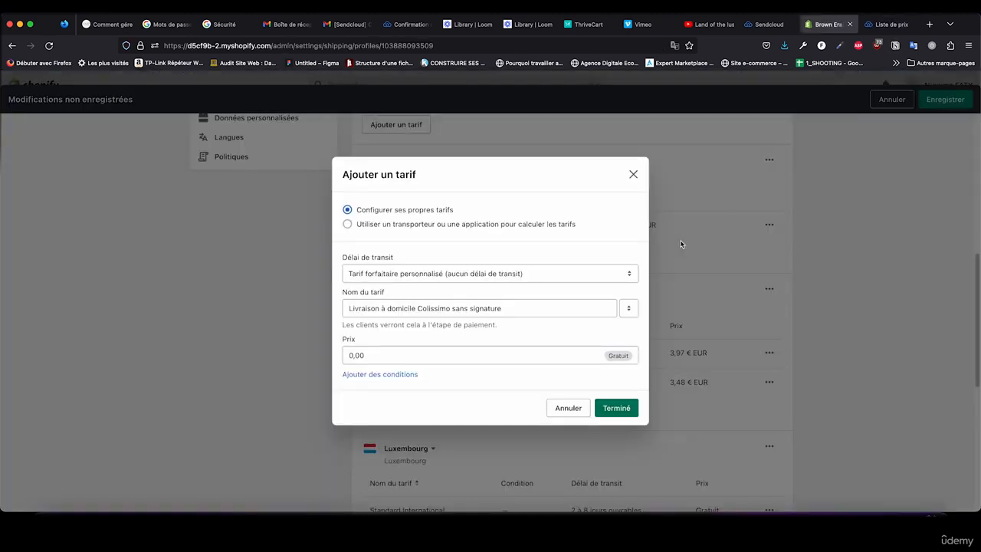
Step: Keep the name "Livraison à domicile Colissimo sans signature", set its price to 7,07 € with a 0.25 kg maximum weight, and finish the rate
left_click(517, 309)
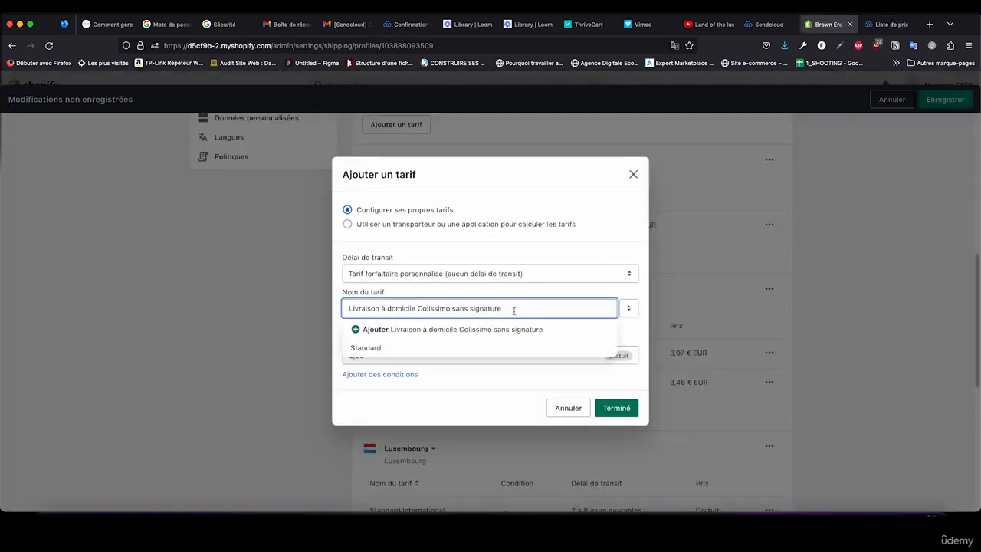
left_click(532, 326)
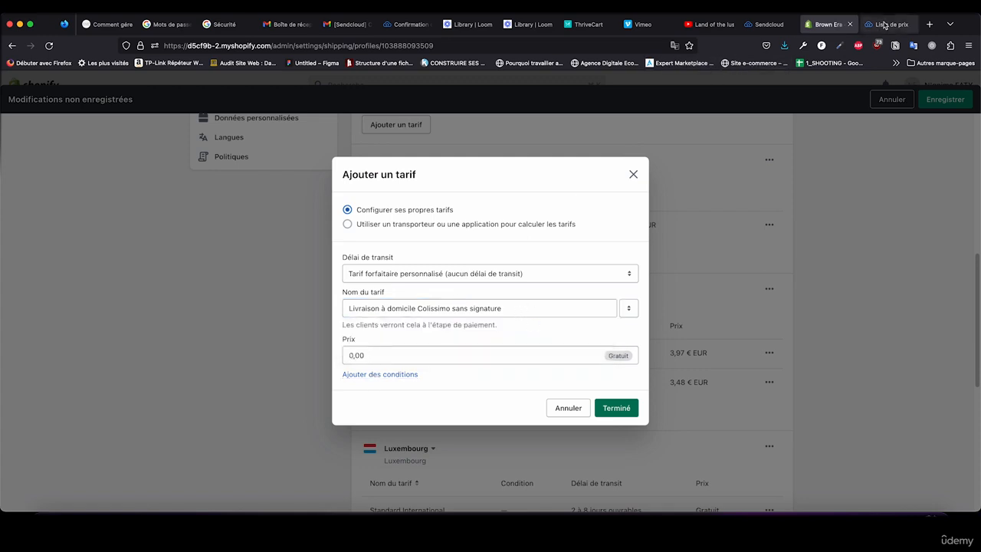
left_click(346, 355)
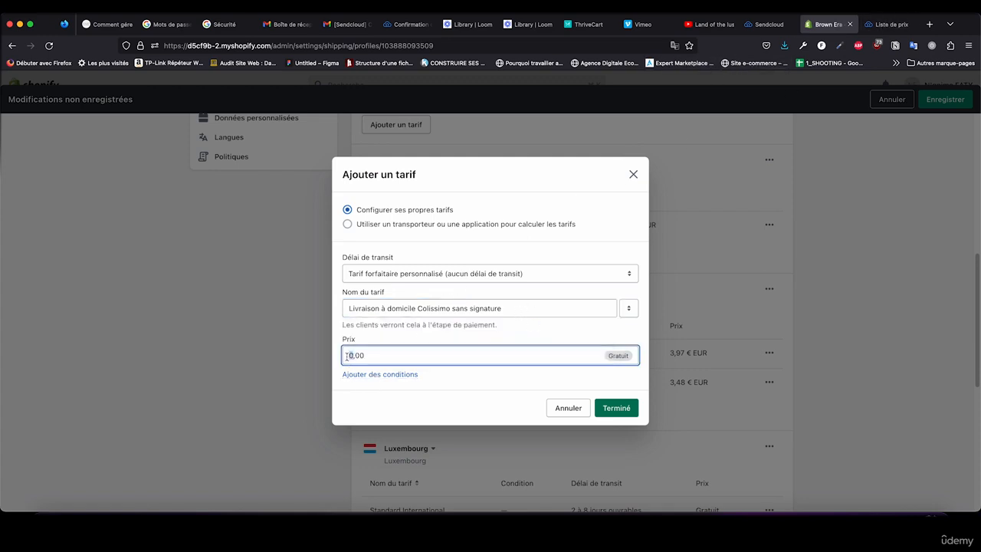
type("7")
left_click(345, 374)
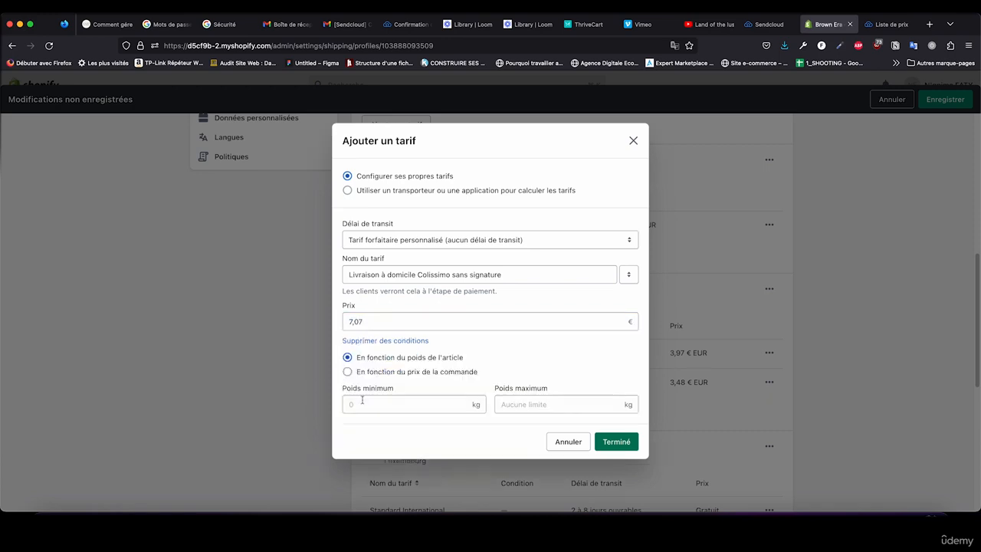
left_click(513, 400)
type("0.25")
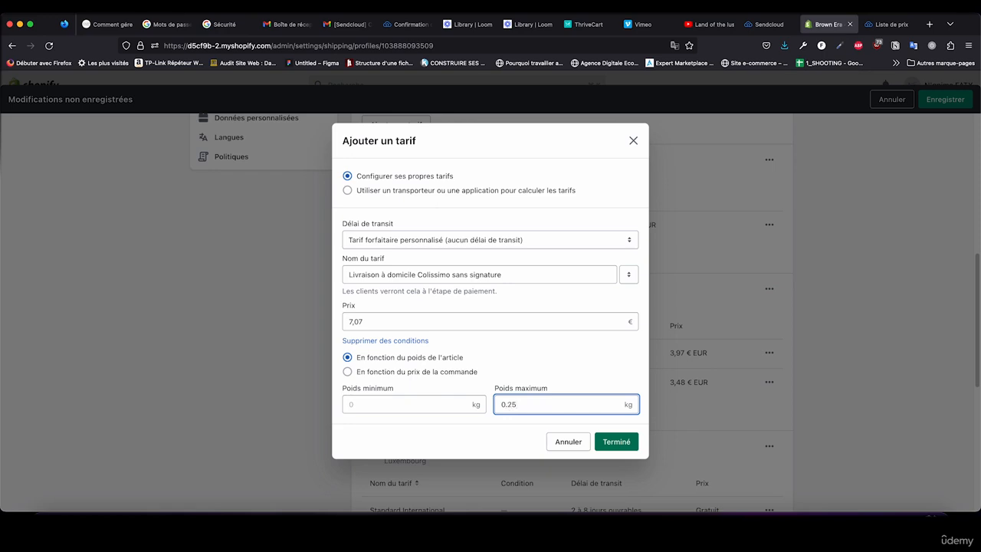
left_click(613, 440)
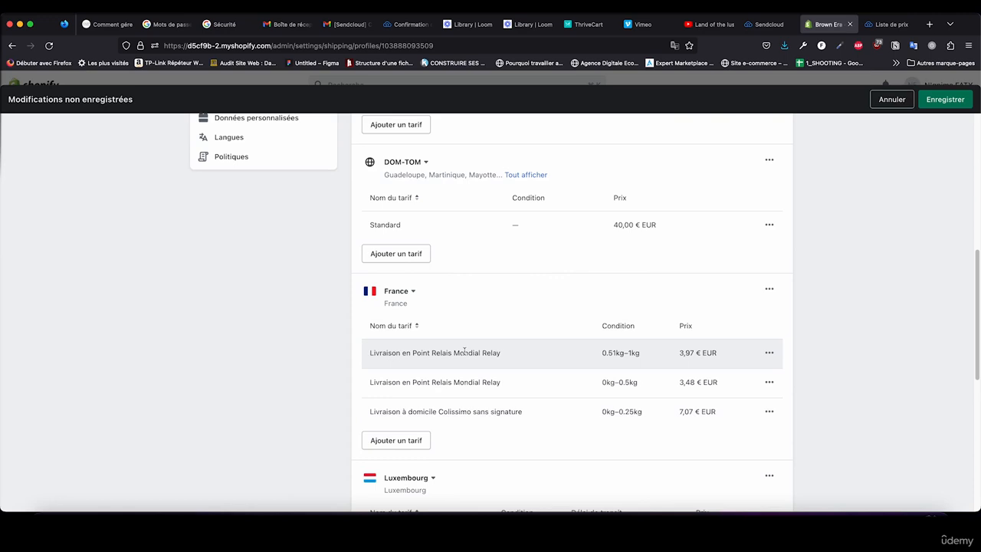
Step: Review the rates set up for the Belgique, DOM-TOM, France and Luxembourg shipping zones
scroll(536, 233, "up", 4)
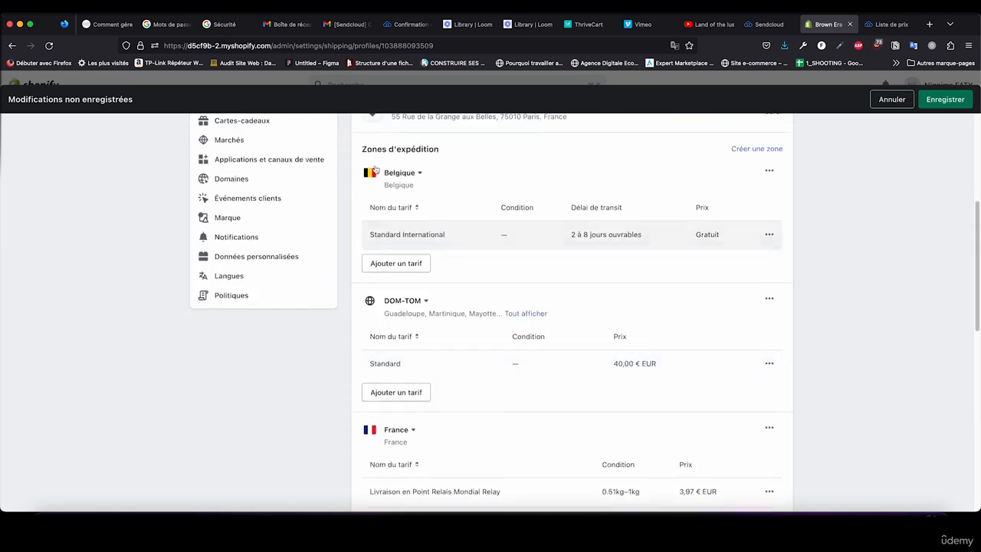
scroll(449, 245, "down", 5)
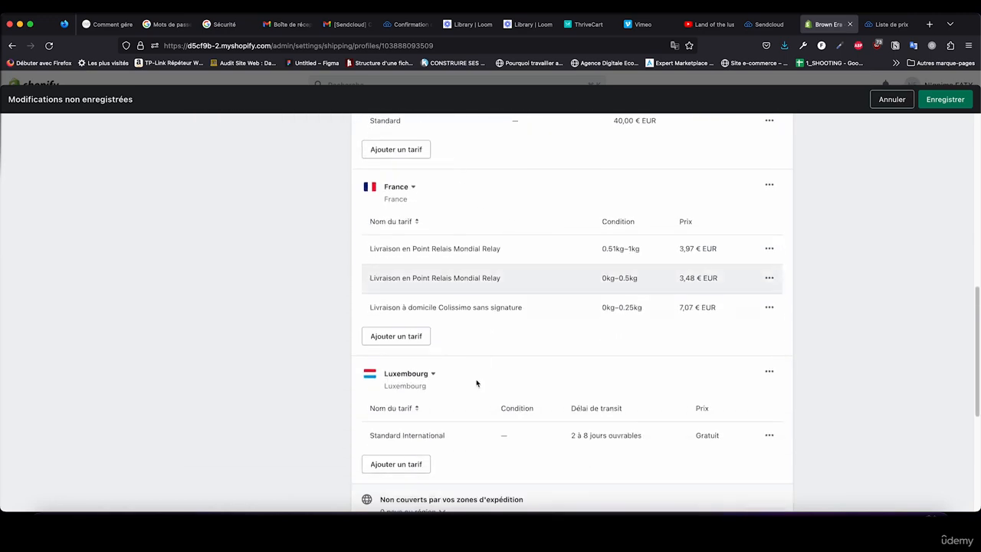
scroll(541, 357, "up", 5)
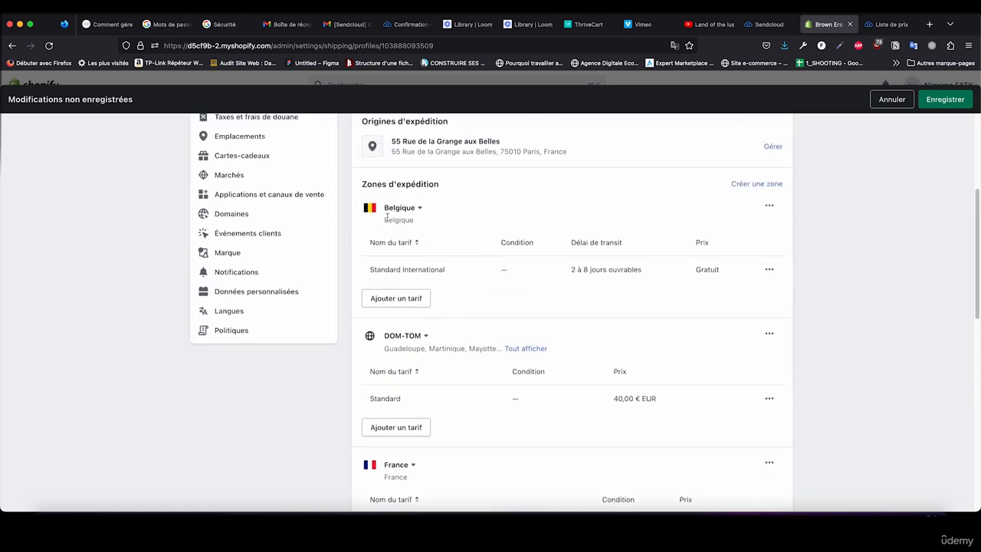
scroll(453, 272, "down", 3)
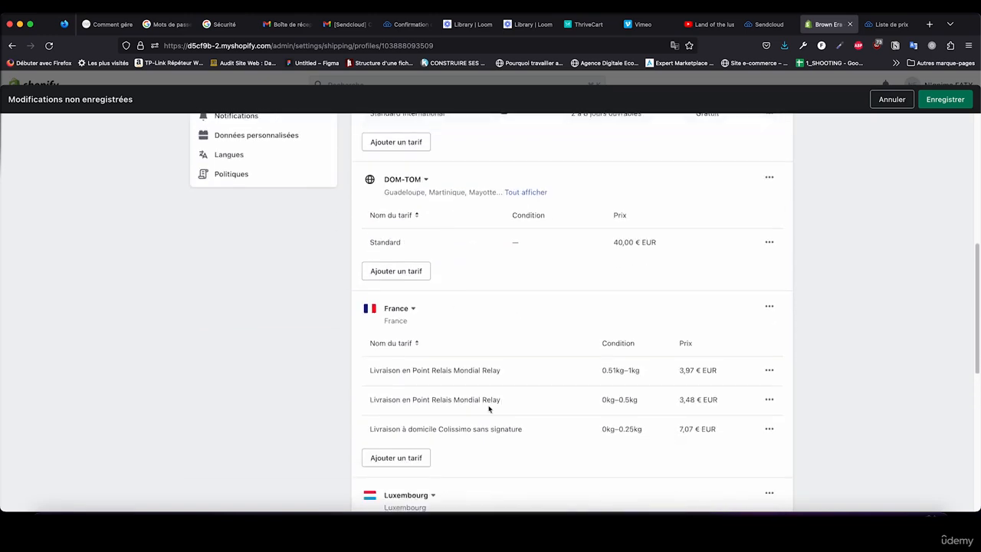
scroll(429, 497, "up", 4)
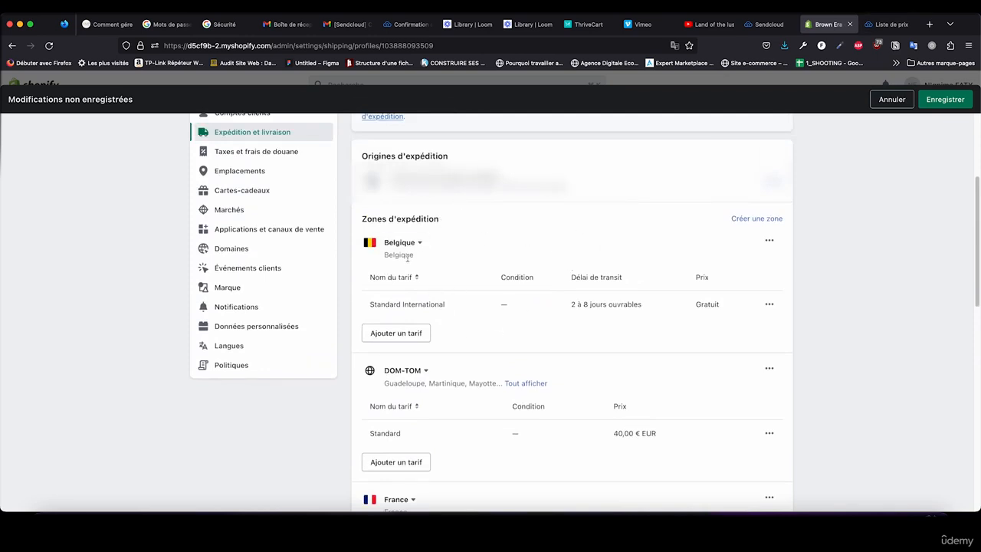
scroll(408, 258, "down", 1)
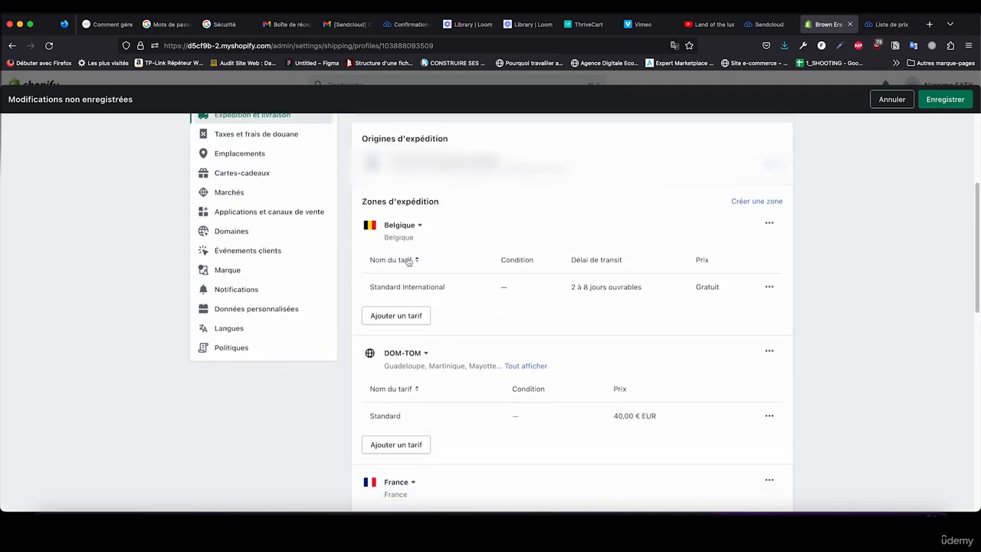
scroll(410, 262, "down", 7)
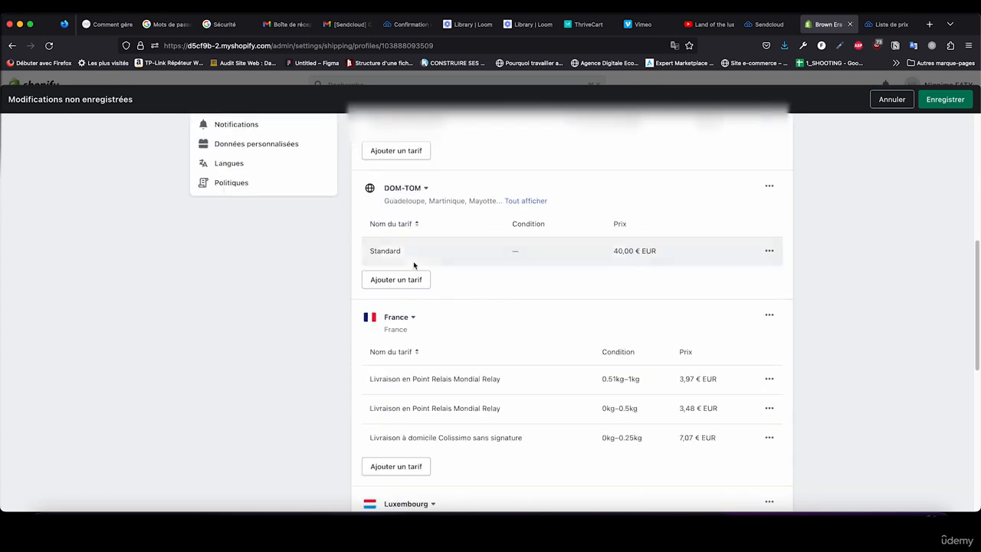
scroll(458, 395, "up", 3)
scroll(460, 368, "up", 3)
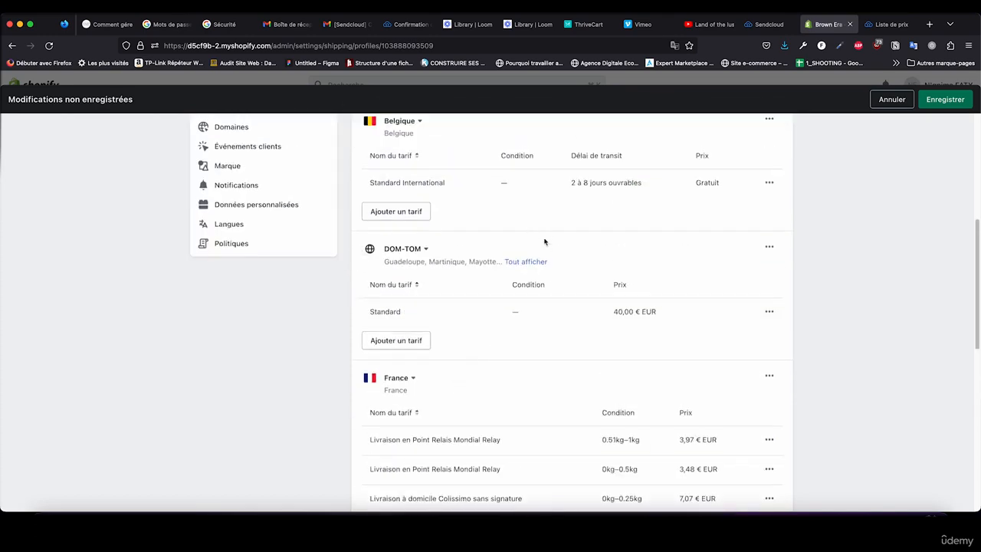
Step: Check the Colissimo price list in Sendcloud and display all territories of Shopify's DOM-TOM zone
left_click(889, 23)
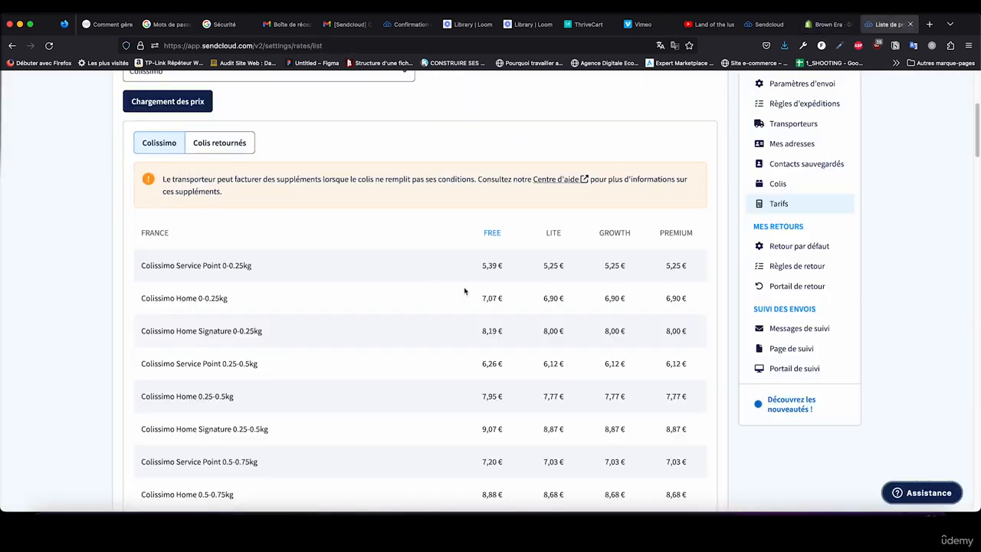
scroll(431, 292, "up", 4)
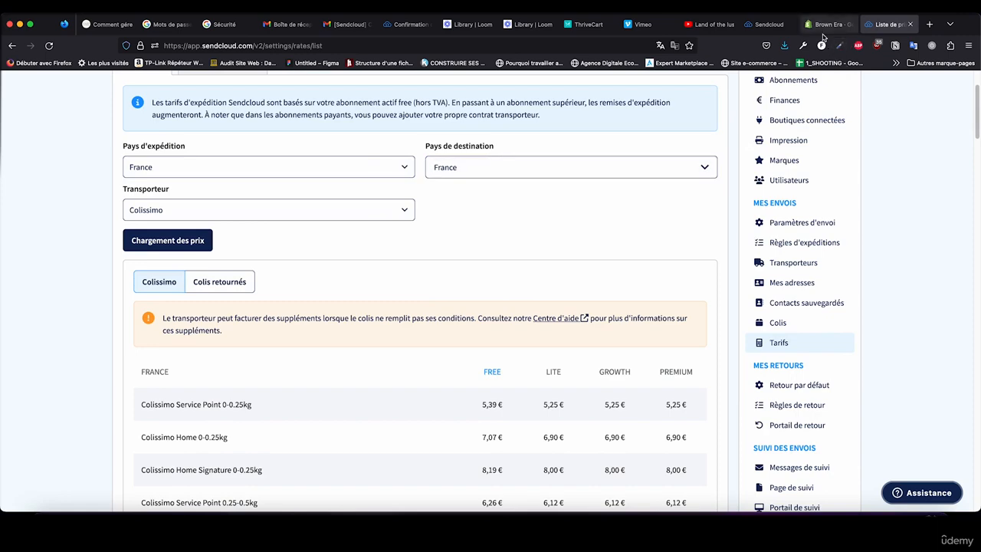
left_click(823, 23)
left_click(525, 262)
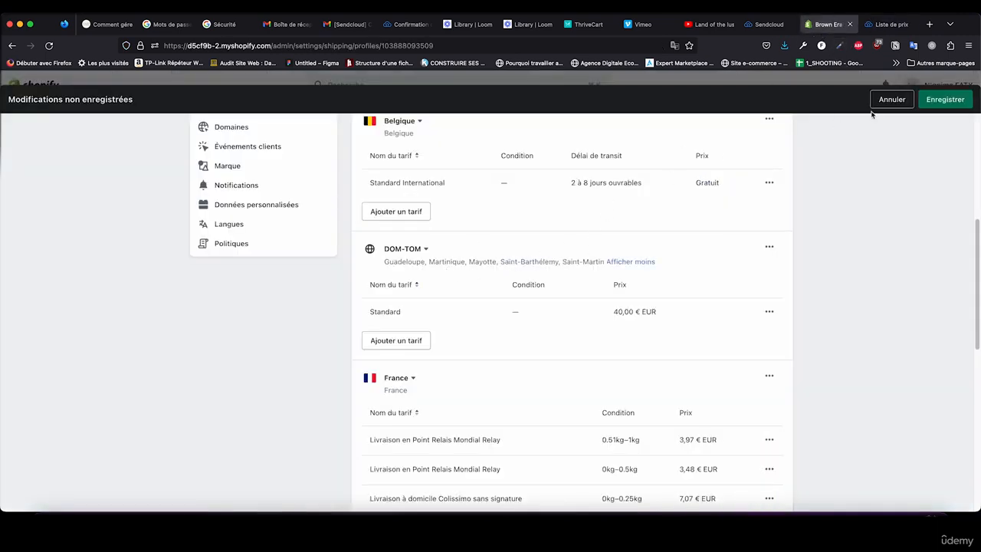
left_click(888, 24)
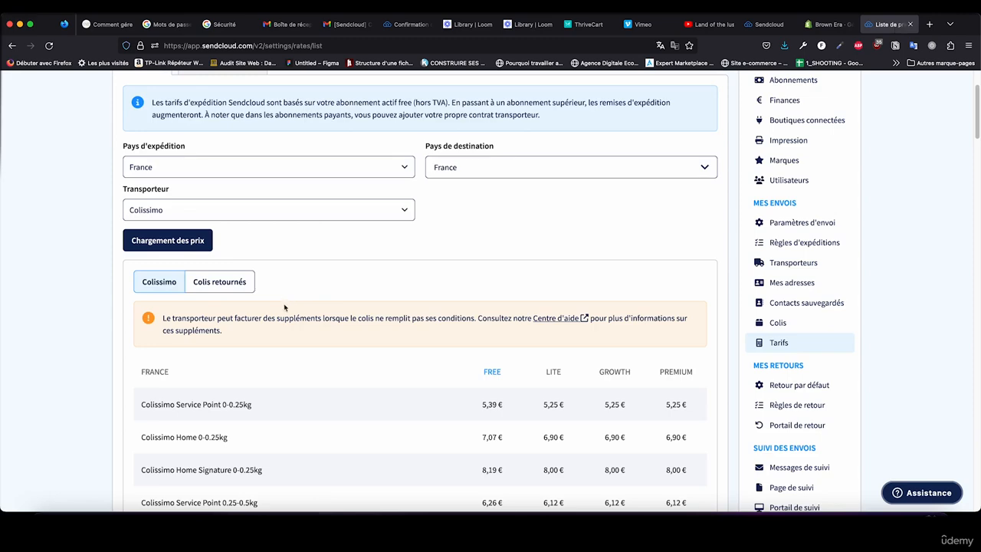
scroll(284, 305, "down", 2)
scroll(296, 386, "up", 5)
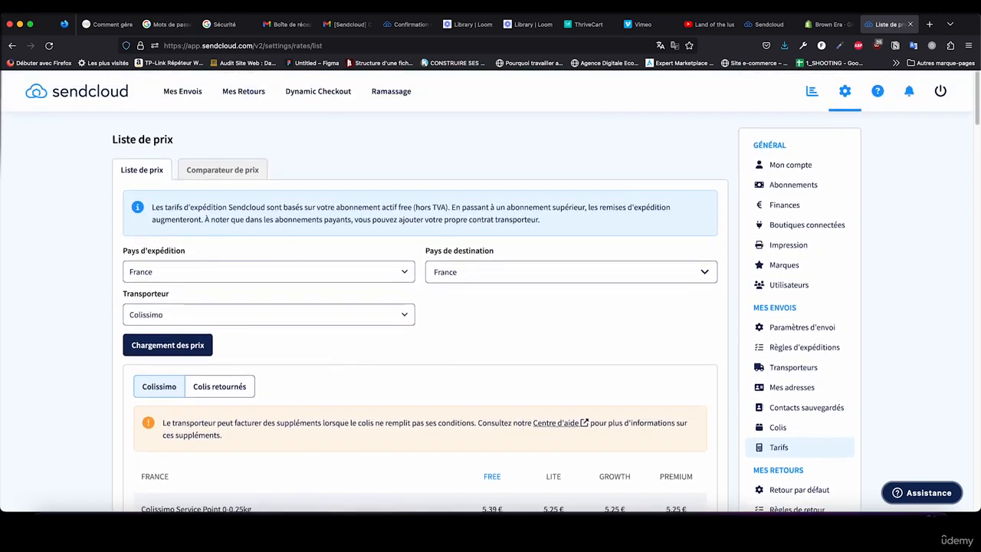
Step: Return to Shopify, save the shipping profile changes and close the settings
left_click(828, 25)
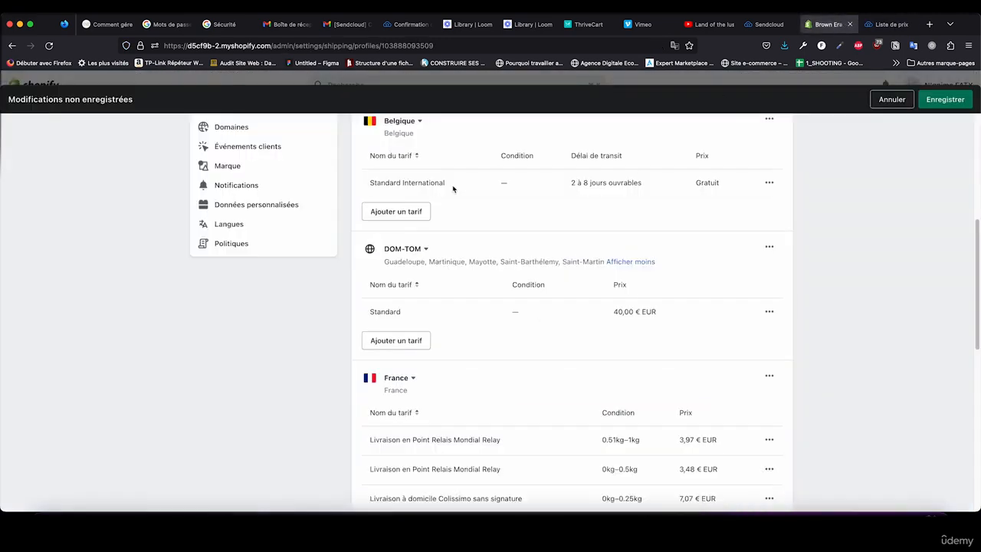
left_click(931, 101)
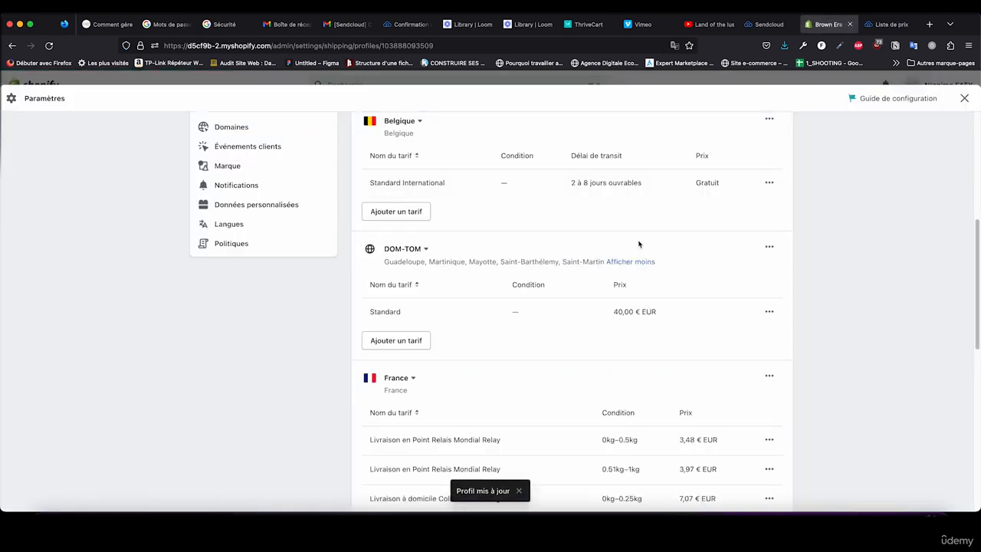
scroll(874, 191, "up", 5)
left_click(964, 98)
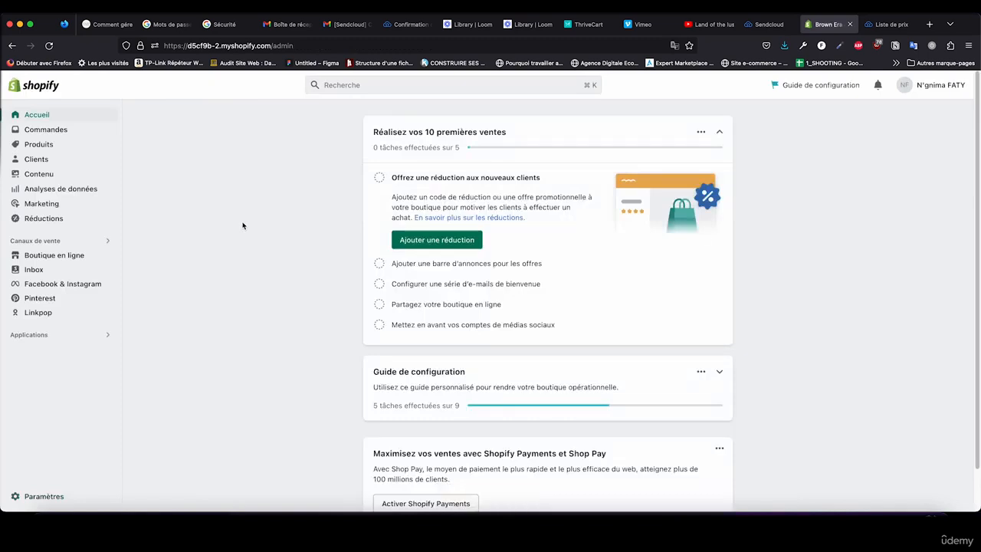
Step: Switch to Sendcloud and load the Colissimo price list for shipments from France to États-Unis
left_click(889, 24)
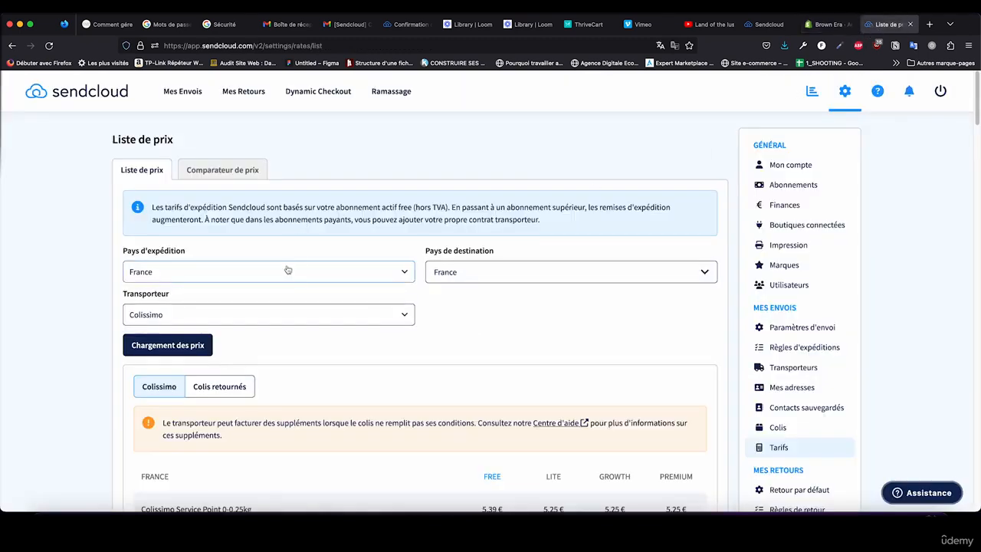
left_click(288, 270)
left_click(460, 273)
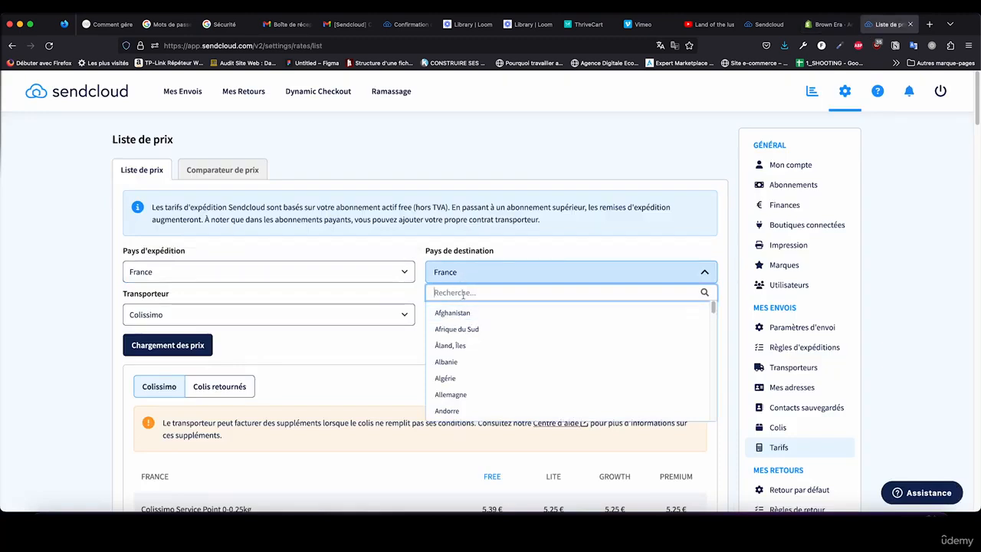
type("éta")
left_click(469, 330)
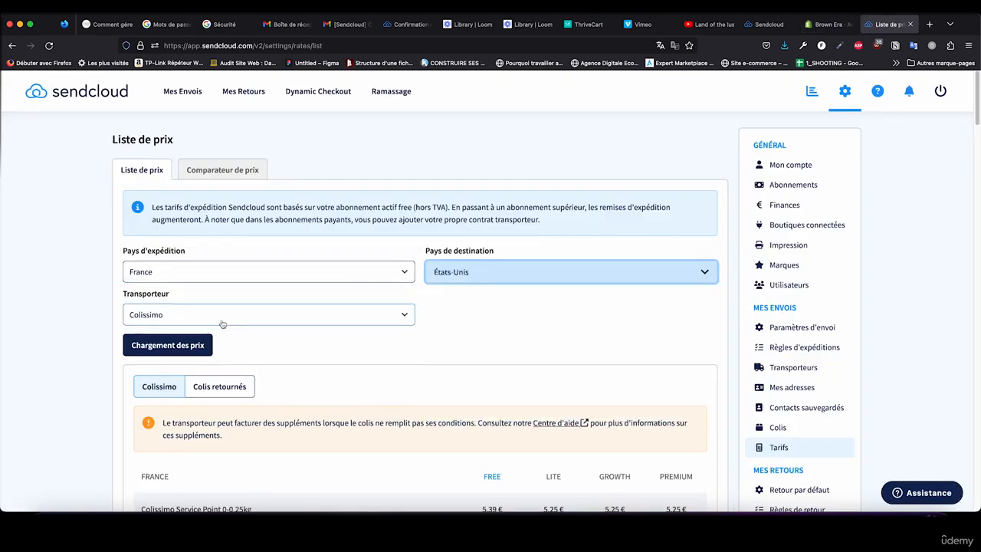
left_click(223, 324)
left_click(146, 308)
left_click(192, 345)
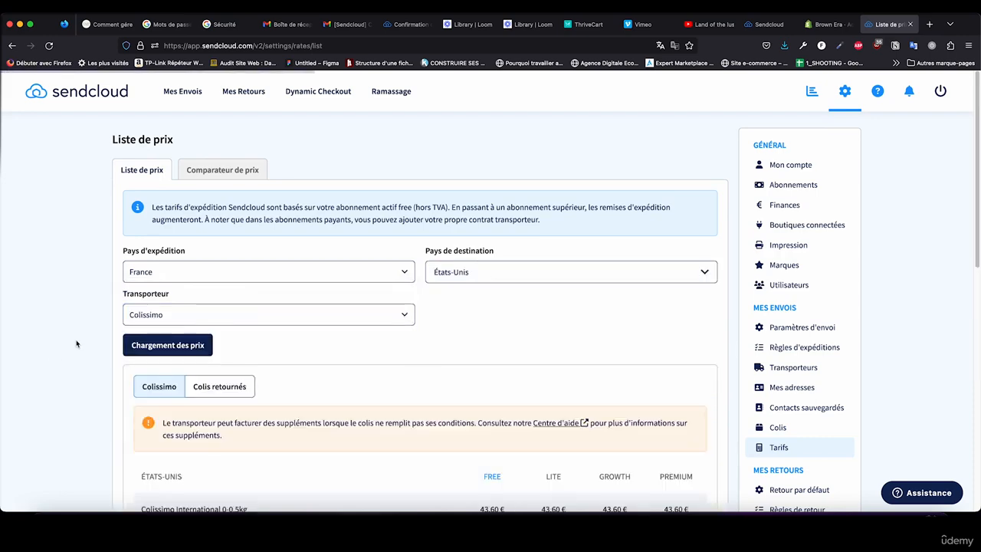
Step: Examine the Colissimo International prices to États-Unis for the 0-0.5kg and 0.5-1kg brackets
scroll(77, 344, "down", 3)
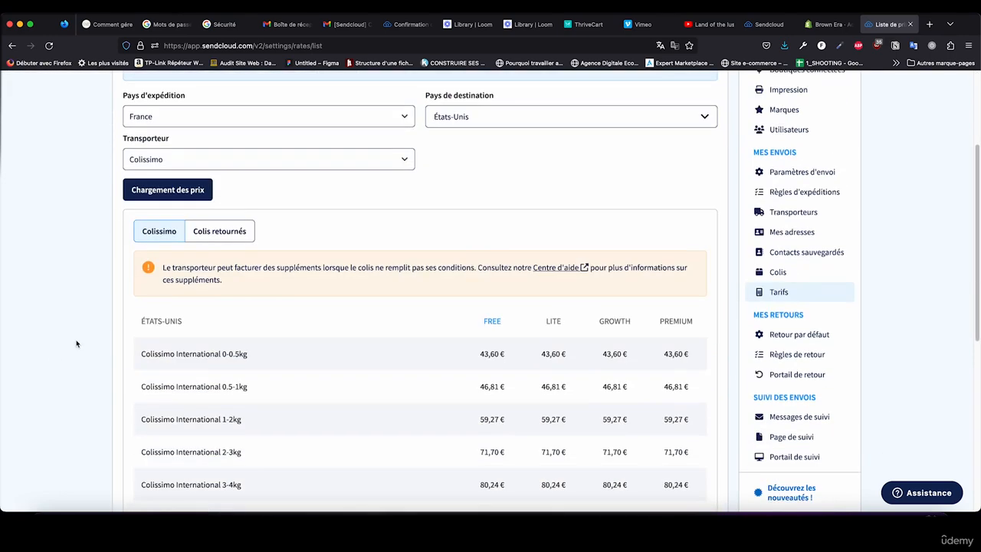
scroll(59, 217, "up", 1)
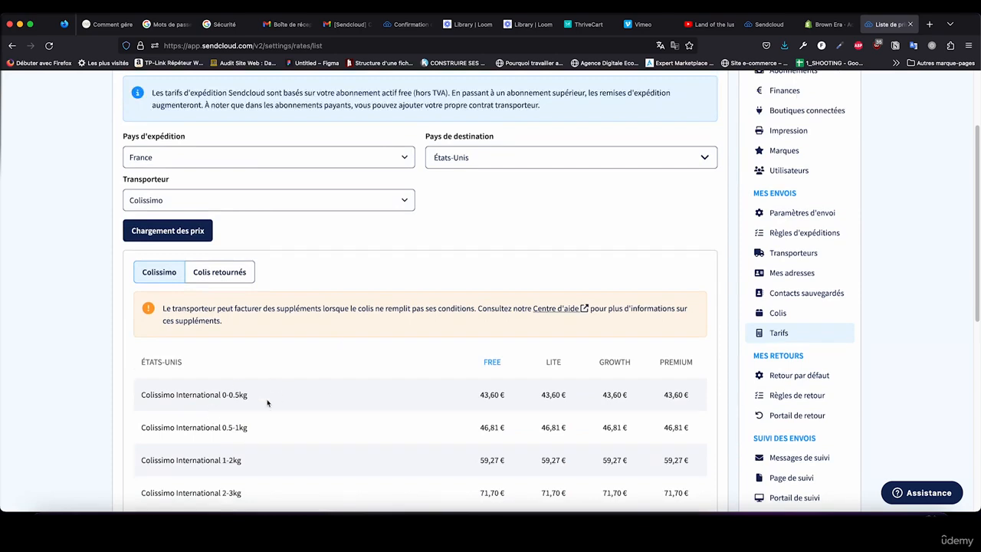
double_click(491, 394)
left_click_drag(491, 395, 216, 397)
left_click_drag(142, 428, 220, 427)
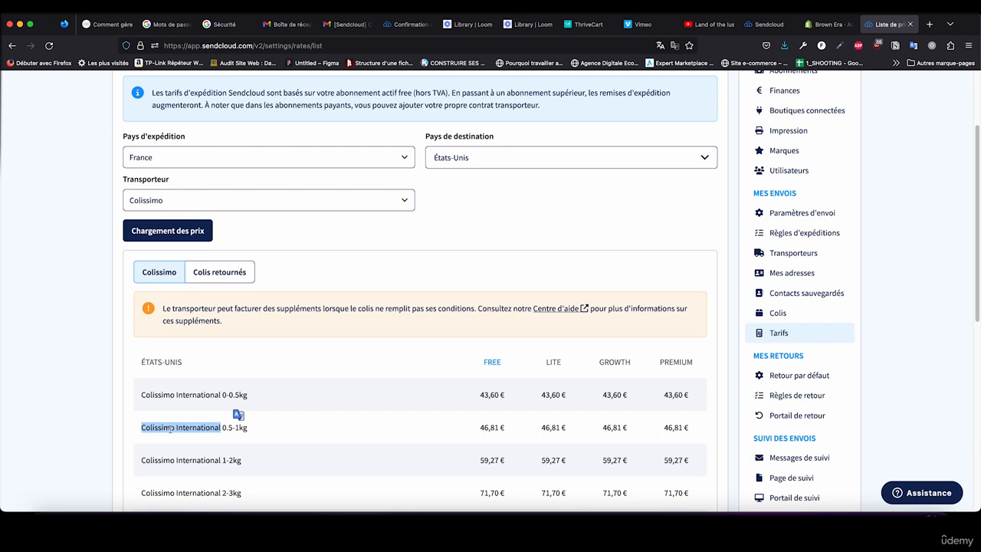
scroll(86, 261, "up", 3)
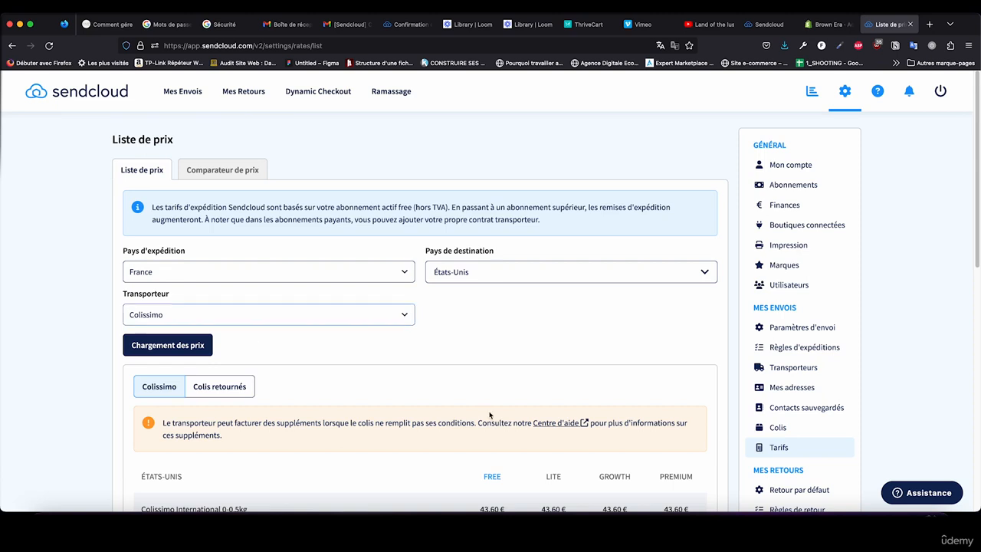
left_click(912, 493)
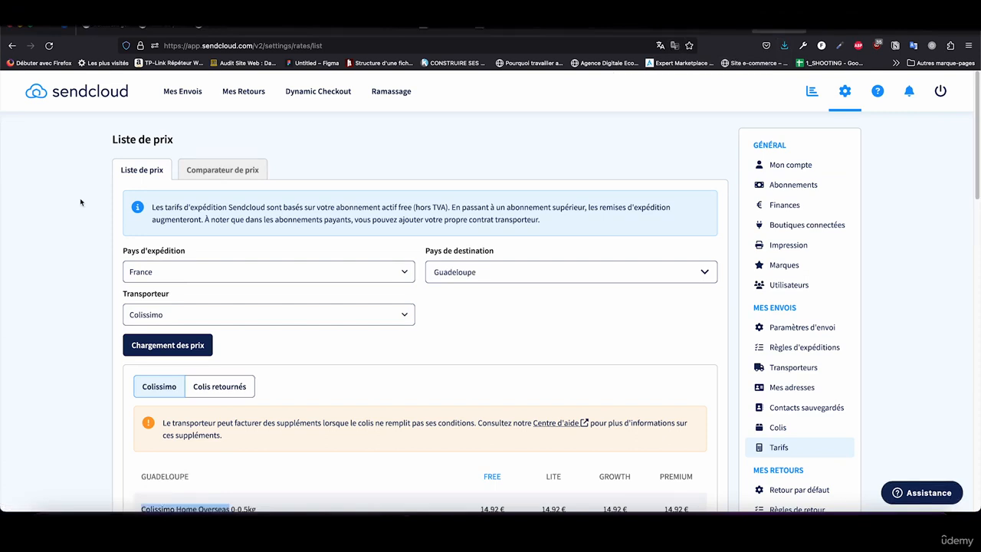
Step: Open the imported orders in Sendcloud, switch to Shopify and open the refunded order from the orders list
left_click(198, 93)
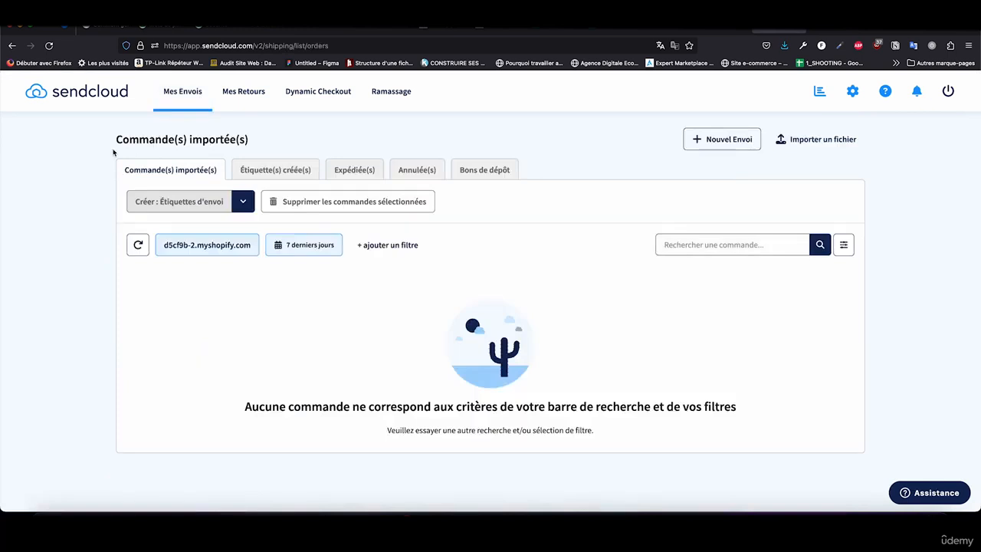
left_click(707, 33)
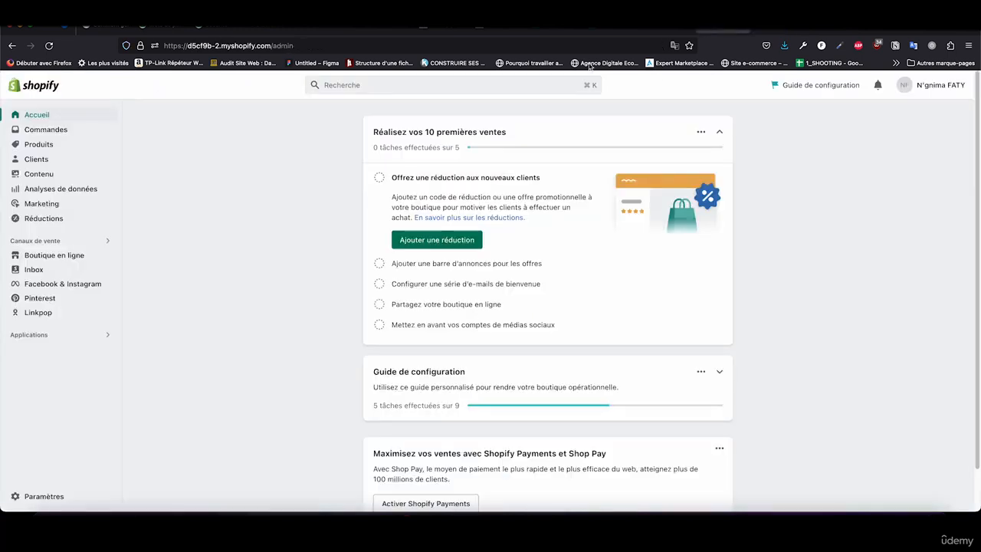
left_click(68, 130)
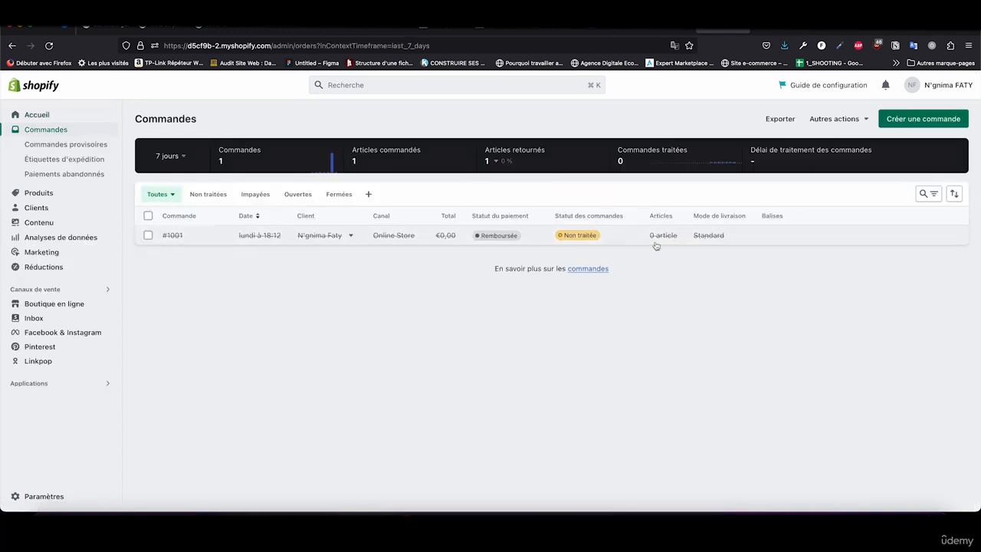
left_click(214, 237)
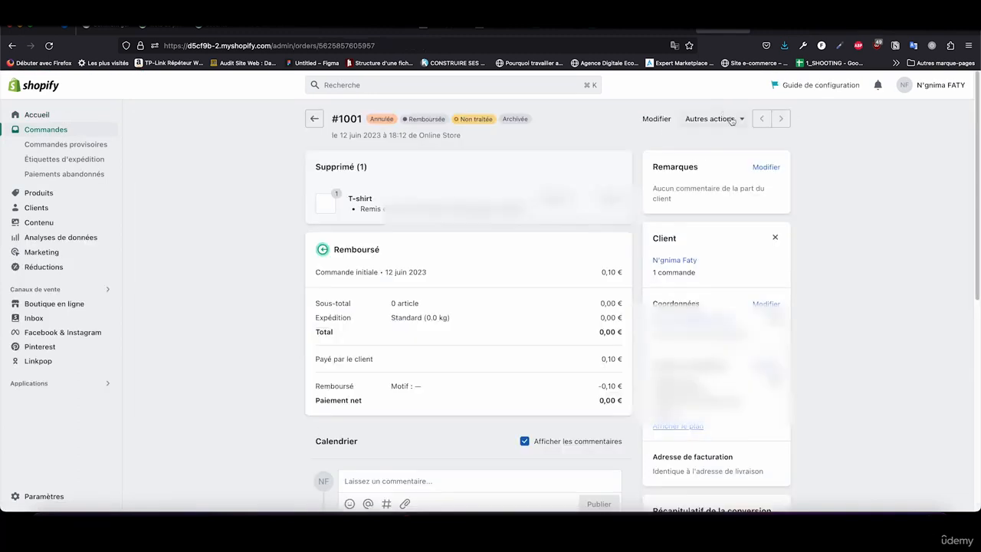
Step: View the Shopify order's other actions, then in Sendcloud review the created labels, cancelled and shipped parcels and return to the imported orders
left_click(731, 120)
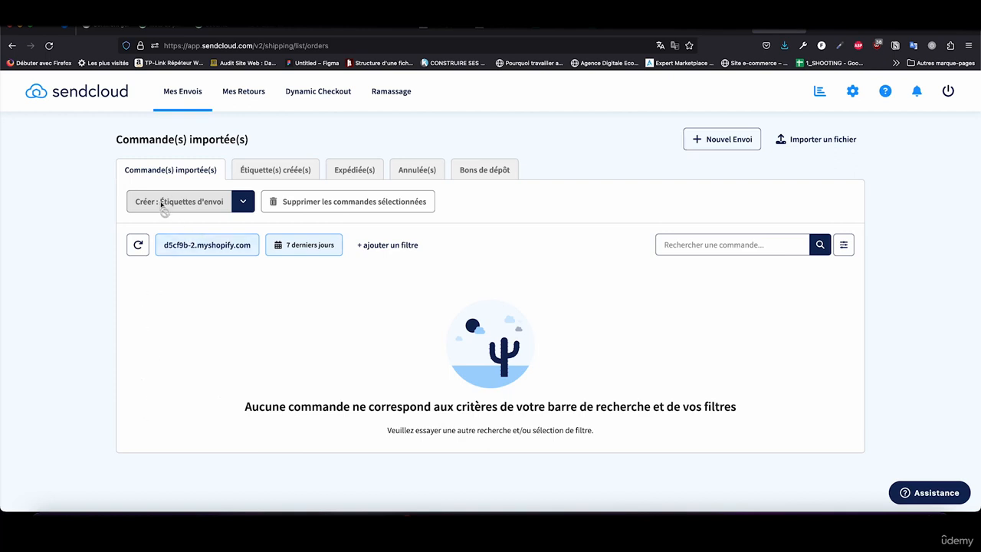
left_click(274, 171)
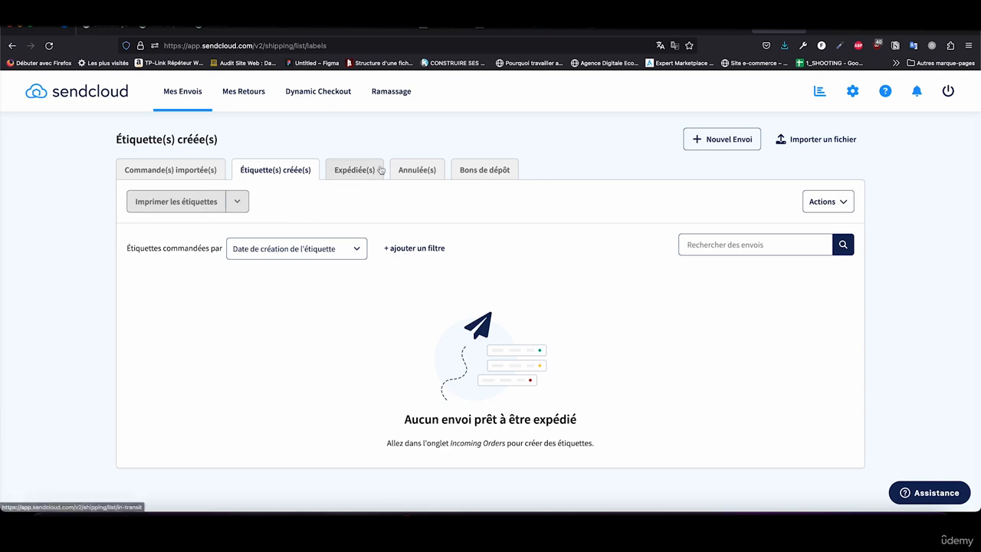
left_click(406, 170)
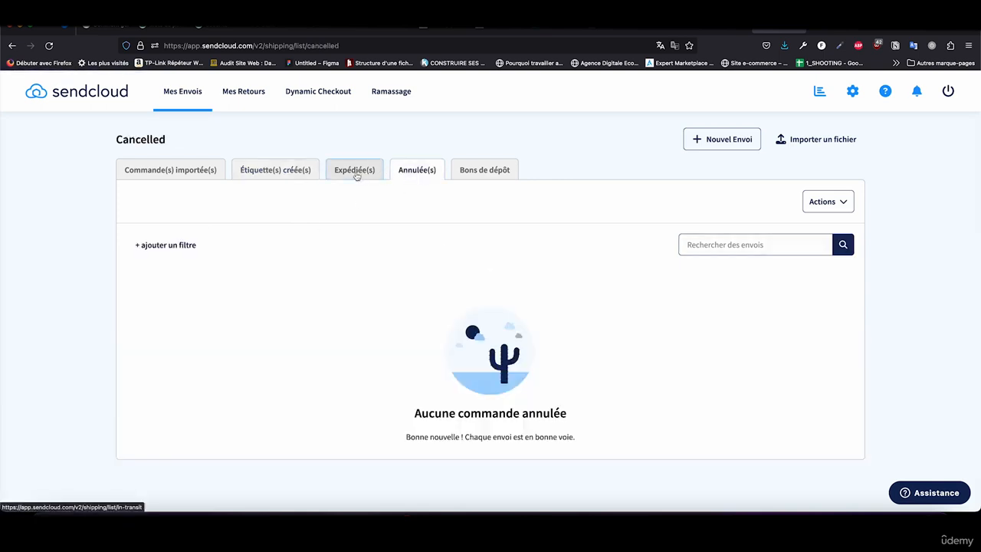
left_click(357, 170)
left_click(280, 174)
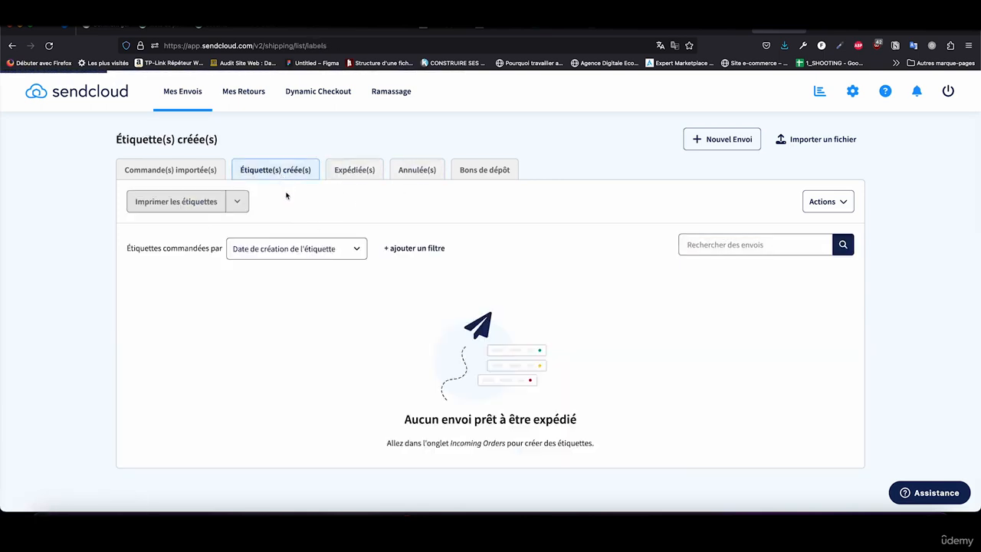
left_click(158, 167)
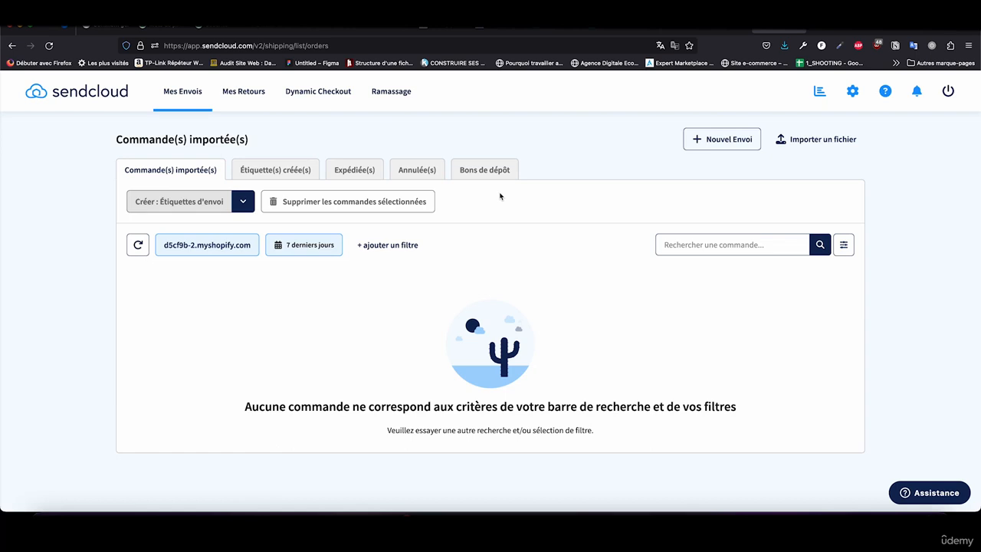
Step: Open the Sendcloud help assistant, clear the "point relais" search and close the assistant
left_click(894, 498)
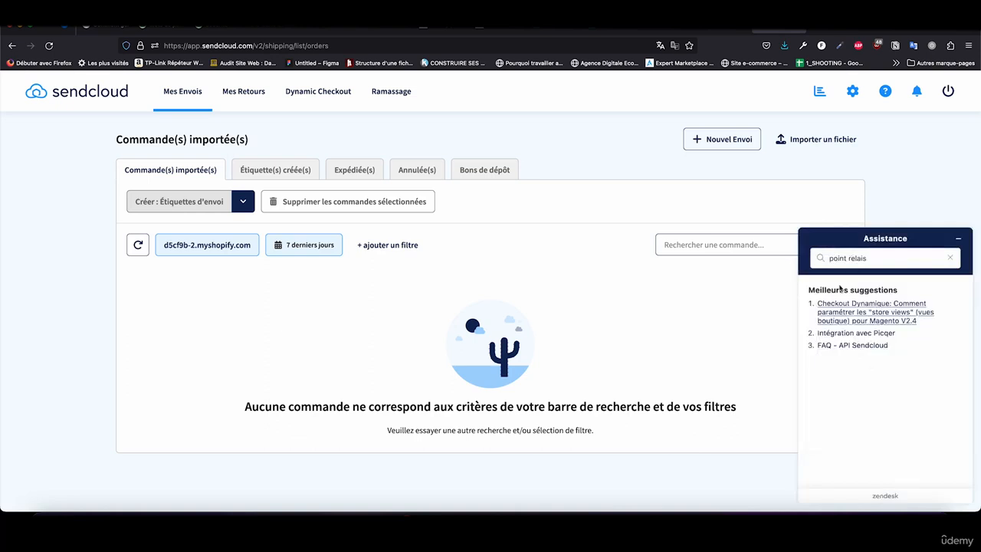
triple_click(859, 259)
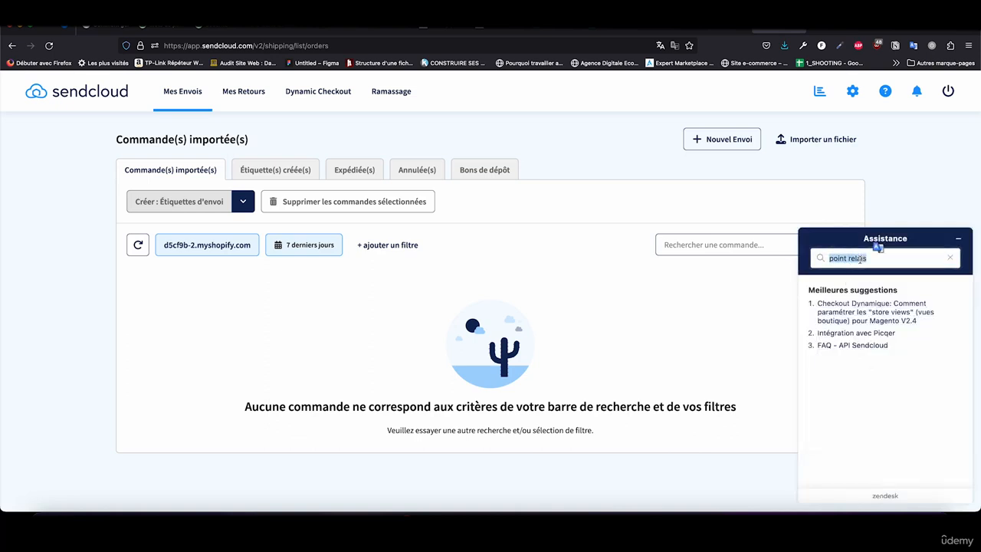
key("BackSpace")
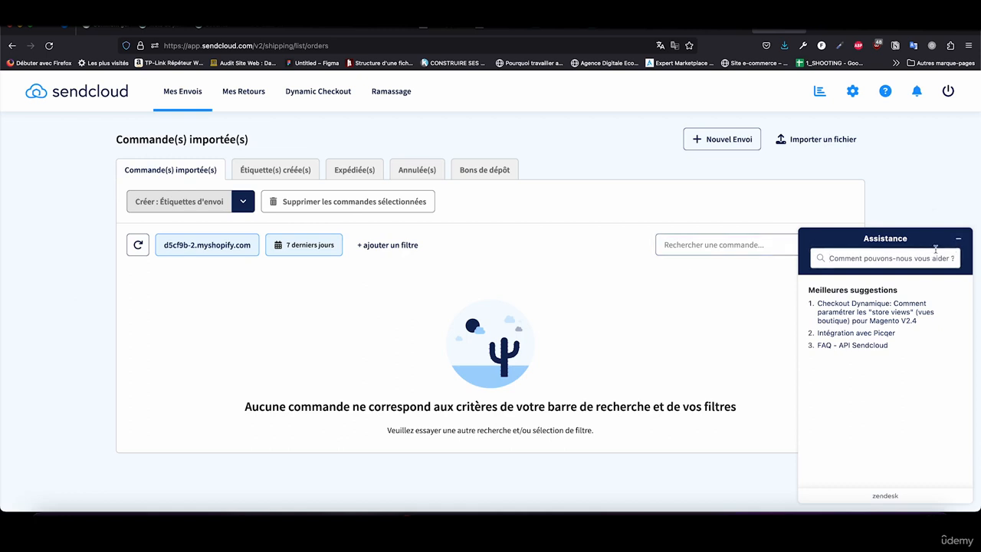
left_click(957, 238)
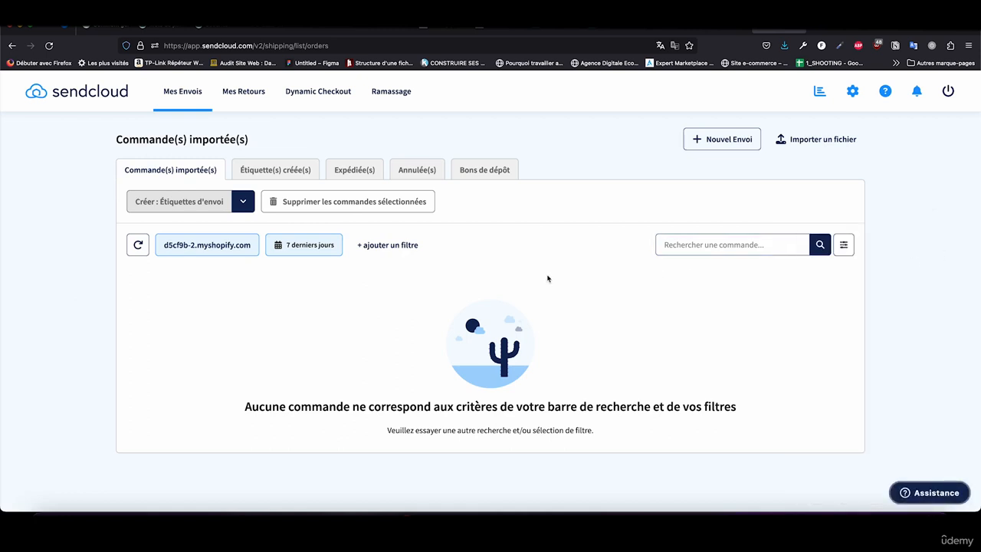